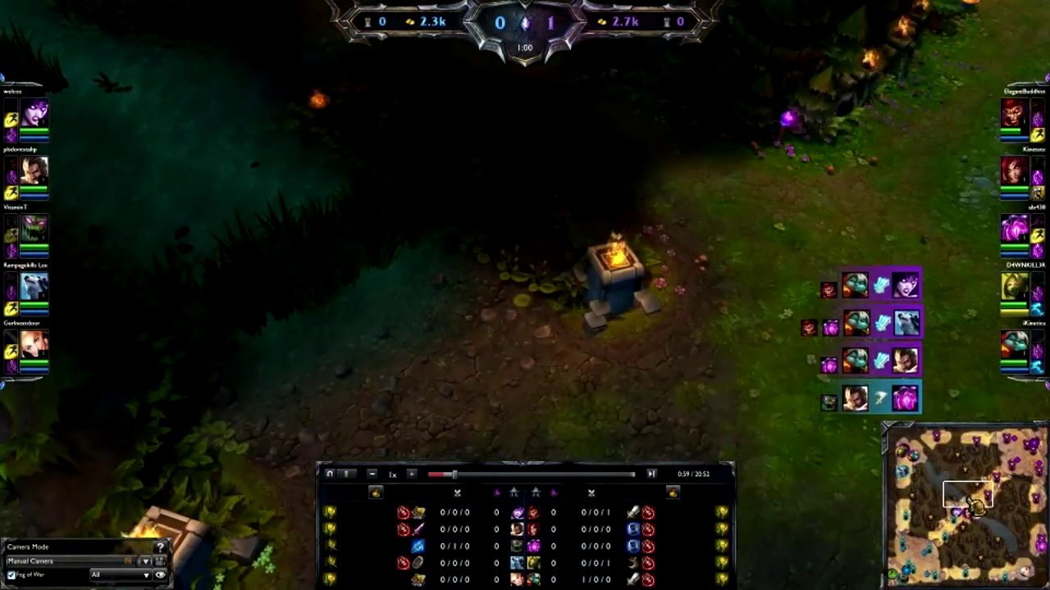
Step: Lower the master volume to 2 in the sound options and accept the change
{"action": "key", "text": "Escape"}
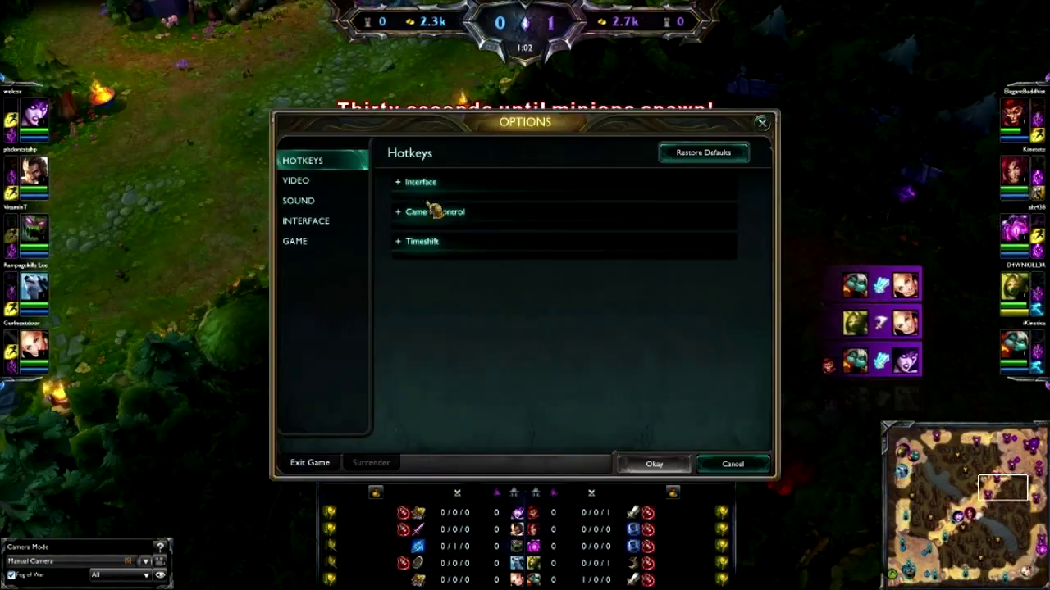
{"action": "left_click", "coordinate": [333, 203]}
{"action": "left_click_drag", "start_coordinate": [420, 194], "coordinate": [407, 203]}
{"action": "left_click", "coordinate": [654, 463]}
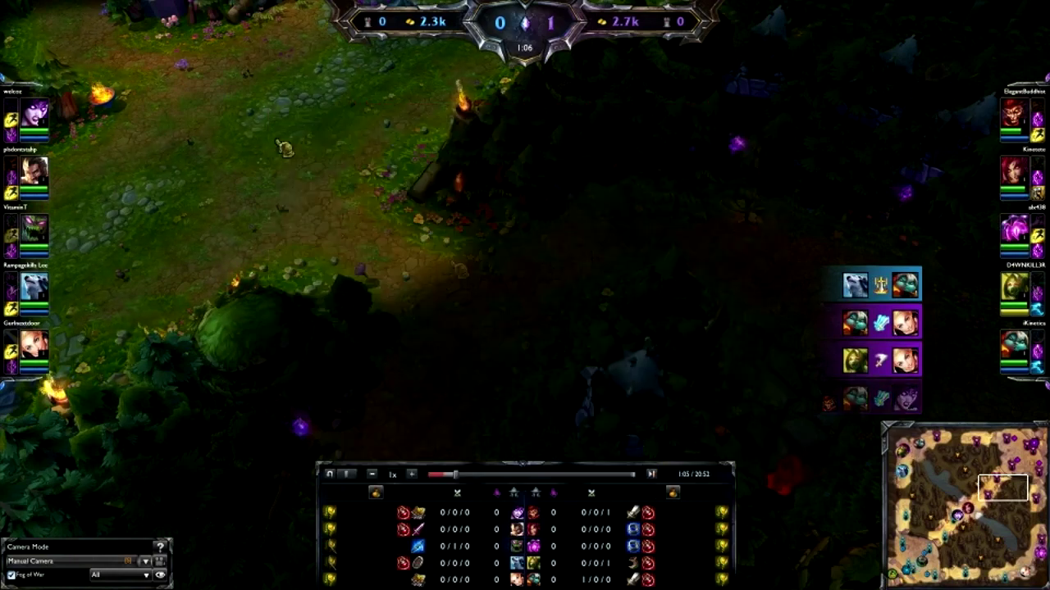
Step: Reopen the interface options and reduce the HUD scale to 66
{"action": "key", "text": "Escape"}
{"action": "key", "text": "Escape"}
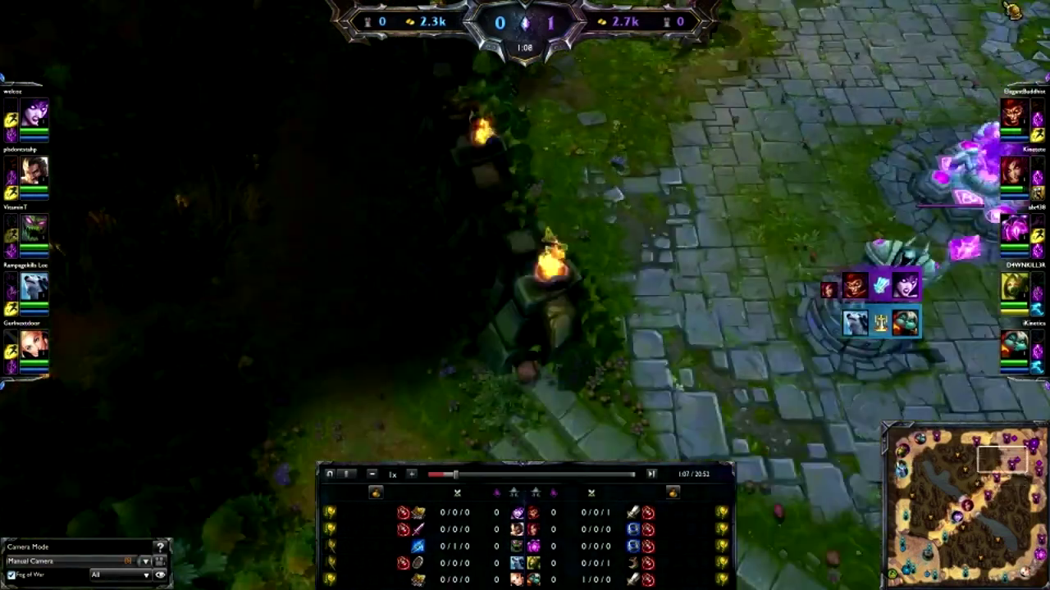
{"action": "key", "text": "Escape"}
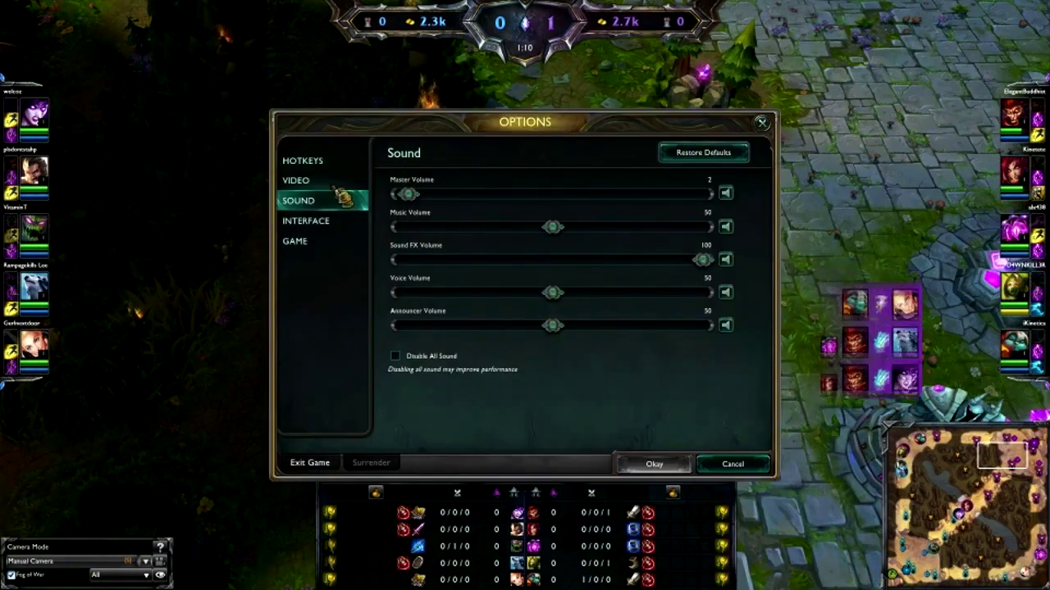
{"action": "left_click", "coordinate": [307, 222]}
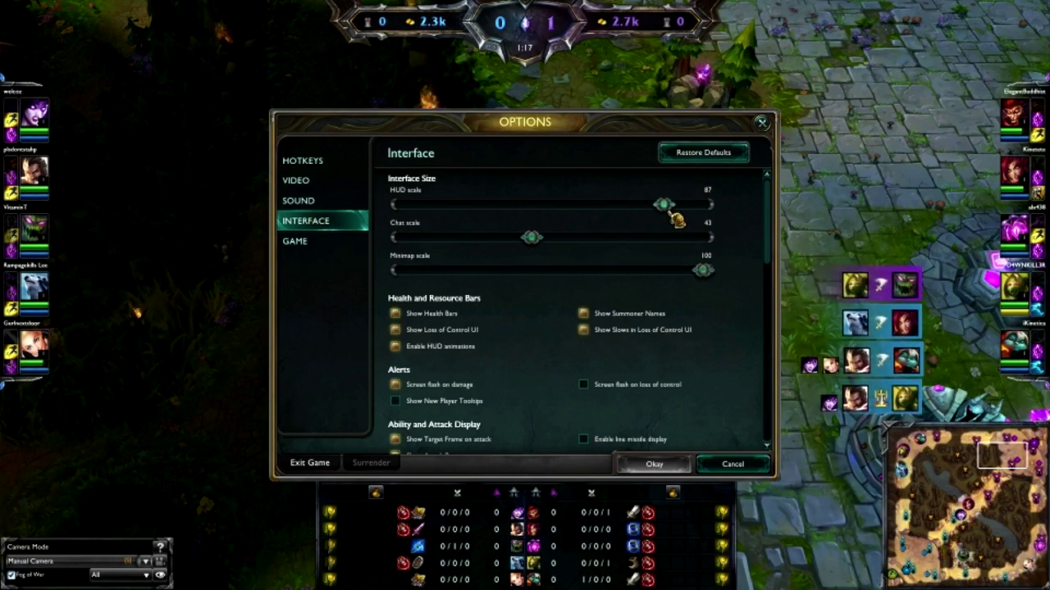
{"action": "left_click_drag", "start_coordinate": [583, 210], "coordinate": [611, 211]}
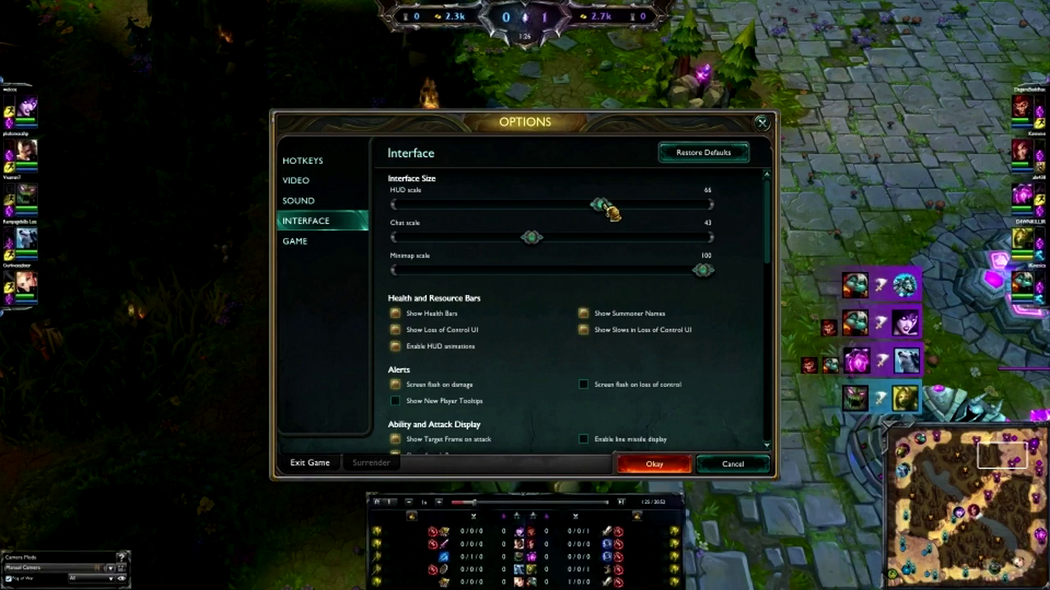
Step: Turn off the display of summoner names in the health and resource bar settings
{"action": "scroll", "coordinate": [446, 301], "scroll_direction": "down", "scroll_amount": 4}
{"action": "scroll", "coordinate": [459, 320], "scroll_direction": "up", "scroll_amount": 2}
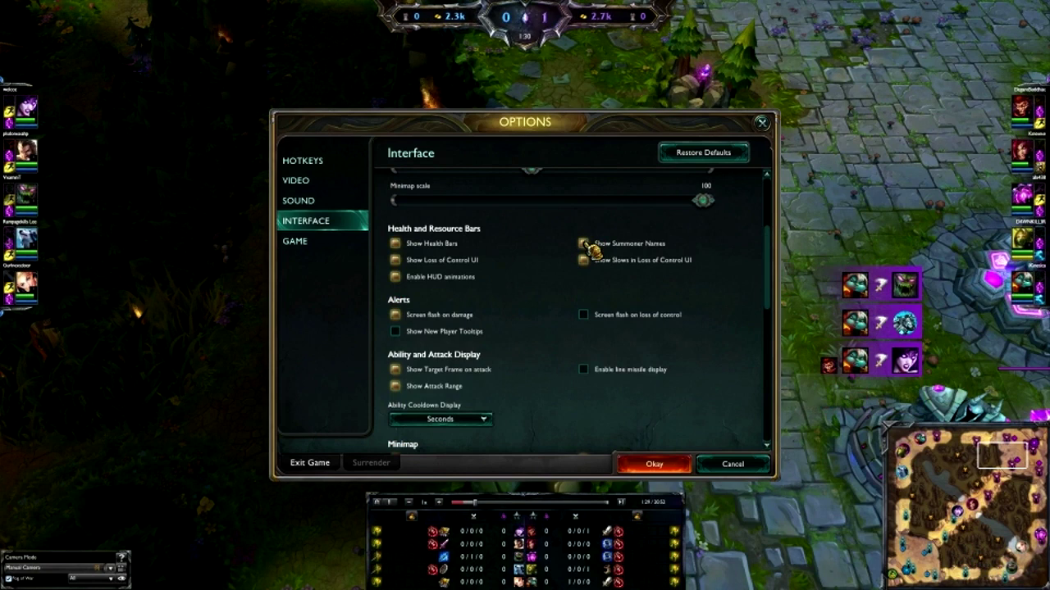
{"action": "left_click", "coordinate": [585, 245]}
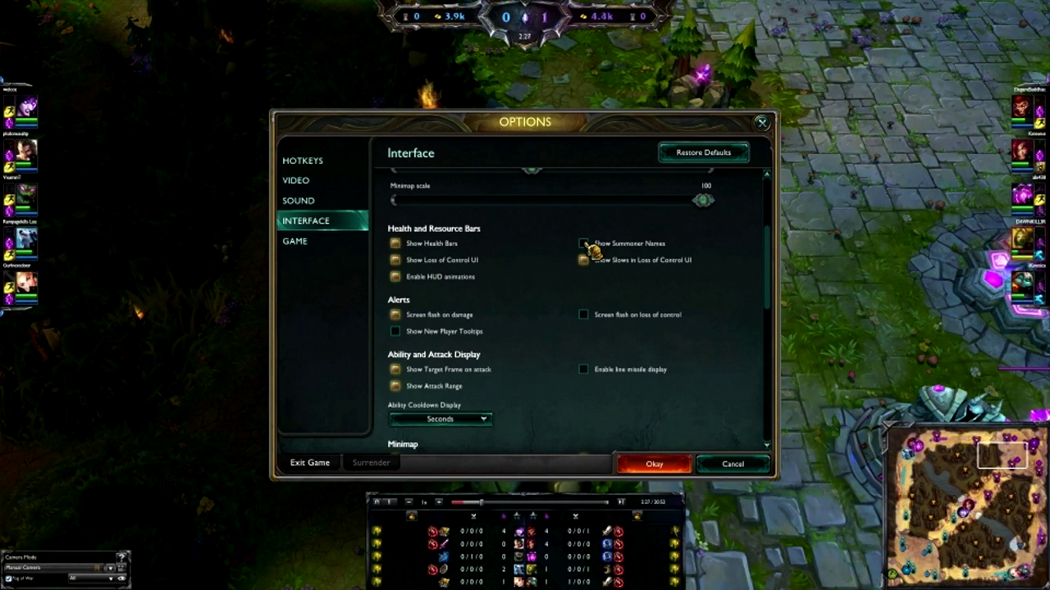
Step: Review the camera control and interface hotkeys, including the Show/Hide HUD and spectator HUD entries
{"action": "left_click", "coordinate": [317, 167]}
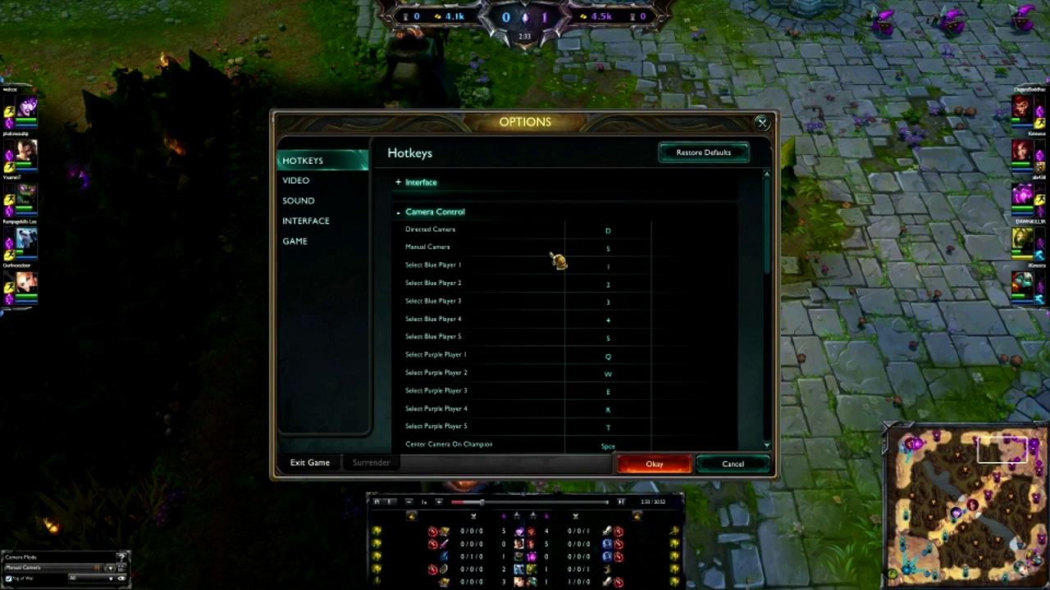
{"action": "scroll", "coordinate": [558, 263], "scroll_direction": "down", "scroll_amount": 5}
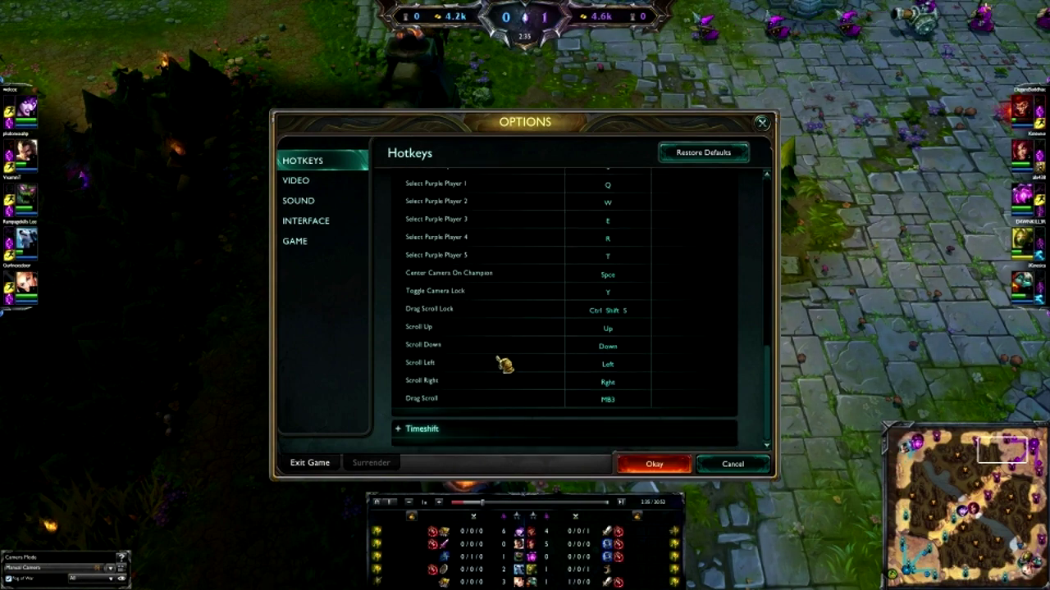
{"action": "scroll", "coordinate": [434, 211], "scroll_direction": "up", "scroll_amount": 6}
{"action": "left_click", "coordinate": [434, 208]}
{"action": "left_click", "coordinate": [426, 183]}
{"action": "scroll", "coordinate": [500, 281], "scroll_direction": "down", "scroll_amount": 3}
{"action": "scroll", "coordinate": [499, 282], "scroll_direction": "up", "scroll_amount": 4}
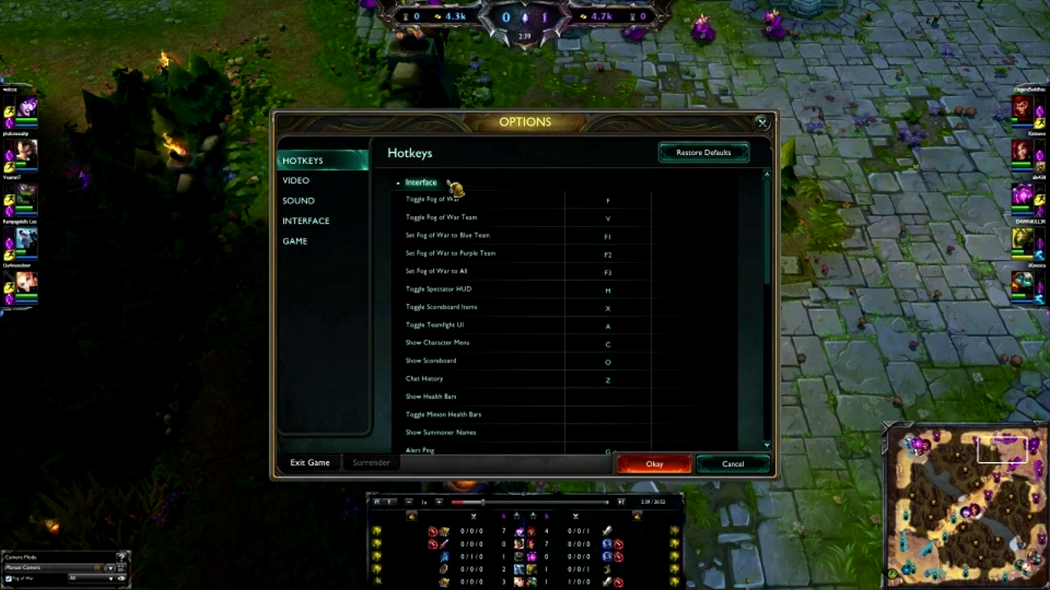
{"action": "scroll", "coordinate": [518, 279], "scroll_direction": "down", "scroll_amount": 3}
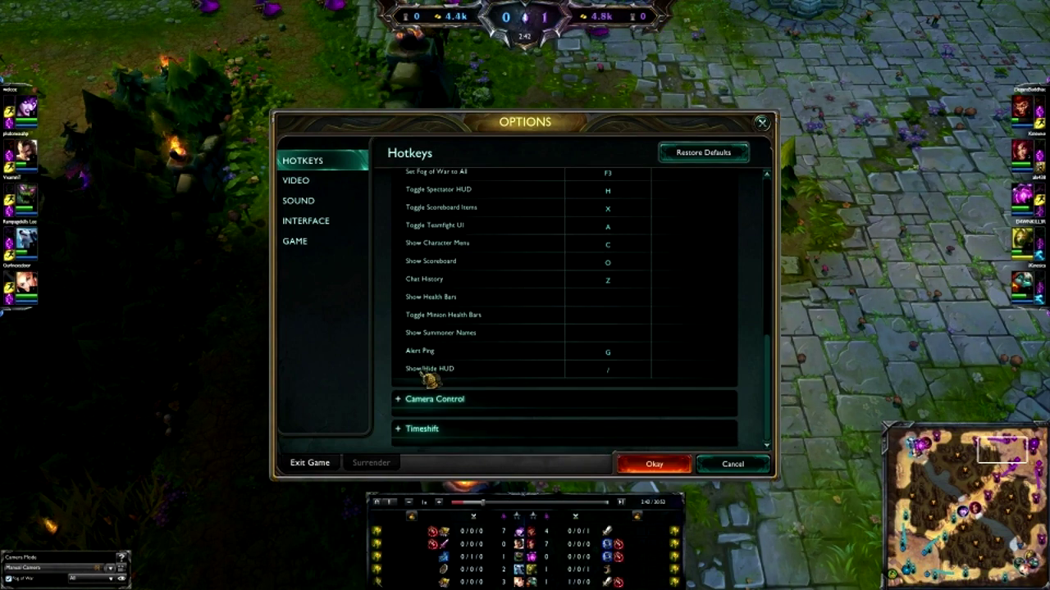
{"action": "left_click", "coordinate": [608, 371]}
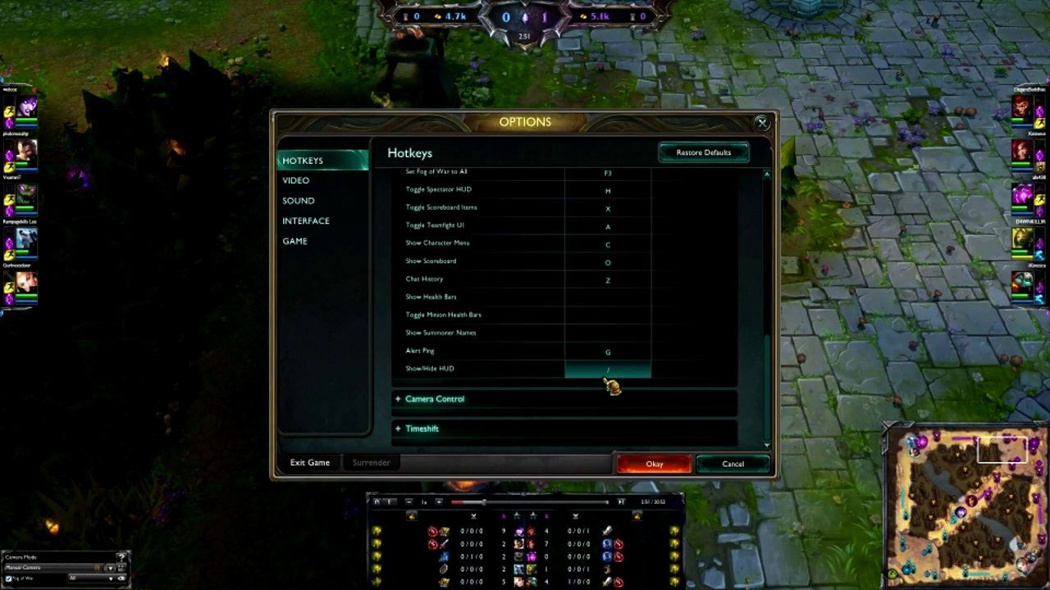
{"action": "left_click", "coordinate": [621, 374]}
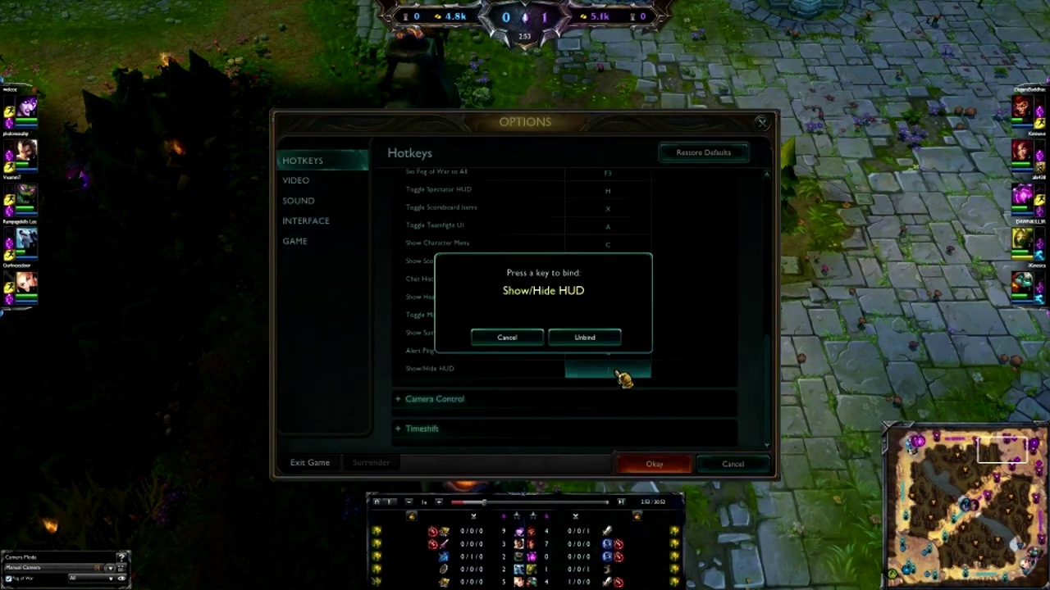
{"action": "left_click", "coordinate": [530, 338]}
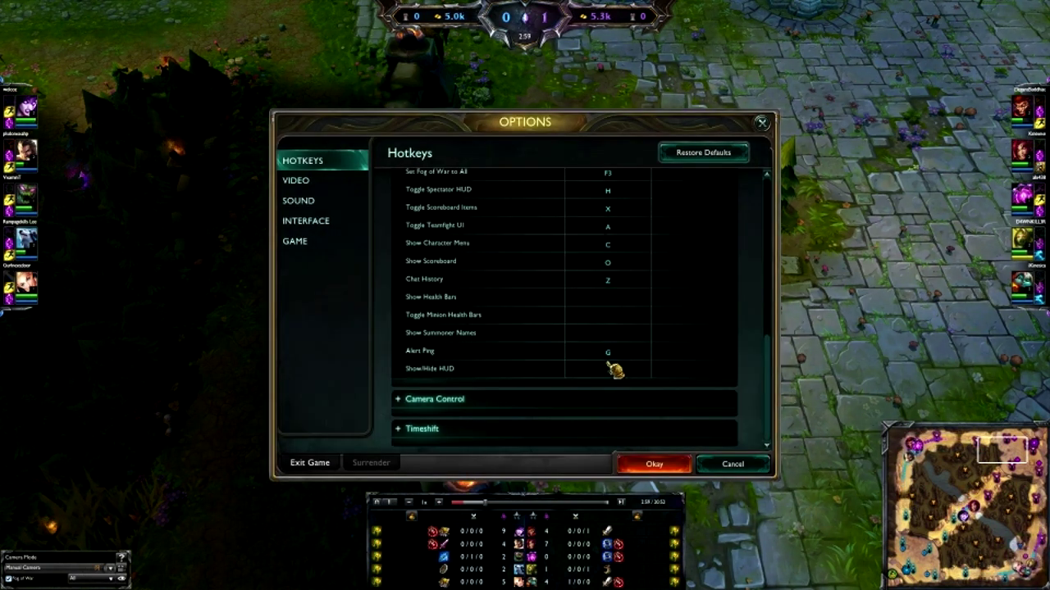
Step: Apply the option changes and test the Show/Hide HUD hotkey by hiding the whole HUD and restoring it
{"action": "left_click", "coordinate": [655, 466]}
{"action": "key", "text": "slash"}
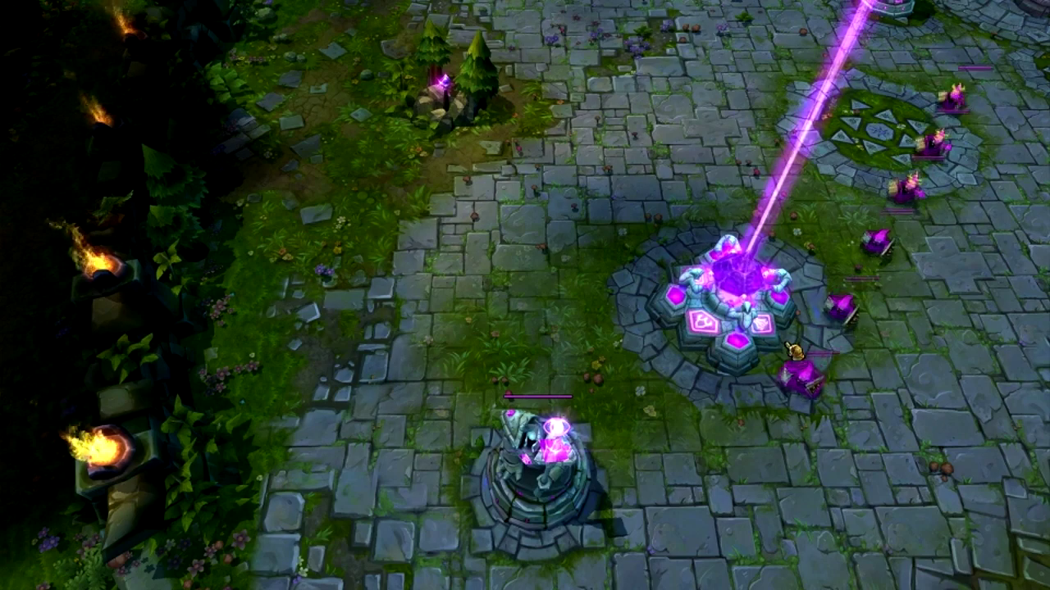
{"action": "key", "text": "slash"}
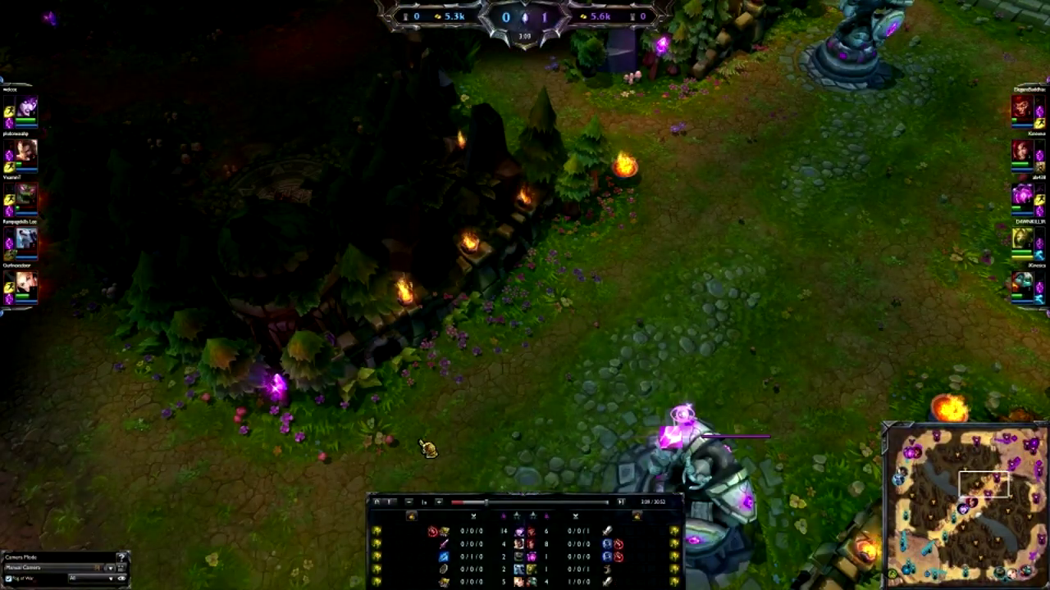
Step: Toggle the replay's pause while moving the camera around the top lane and upper jungle
{"action": "left_click_drag", "start_coordinate": [947, 477], "coordinate": [933, 463]}
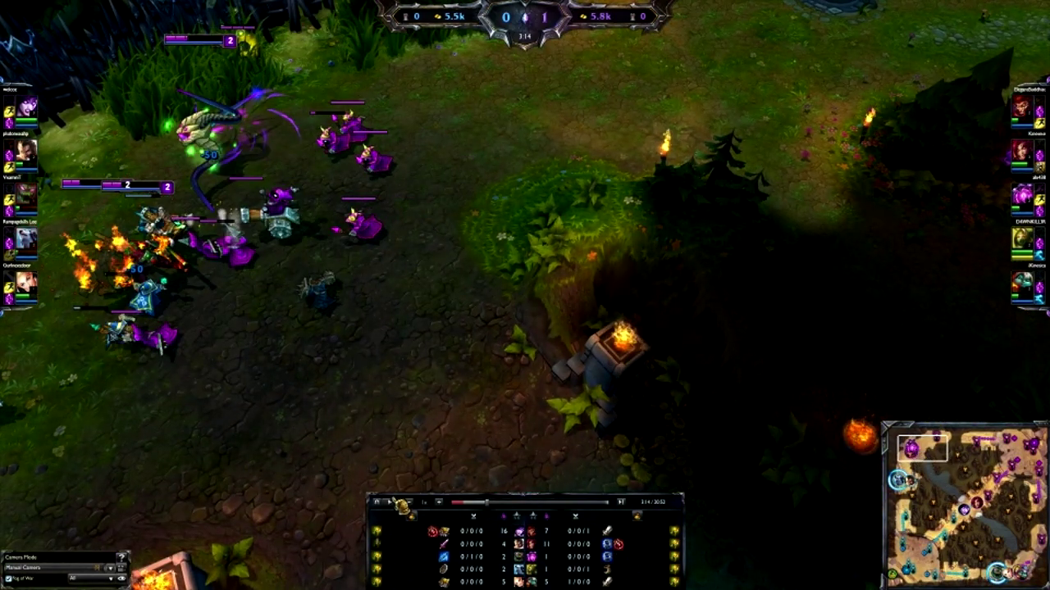
{"action": "left_click", "coordinate": [390, 502]}
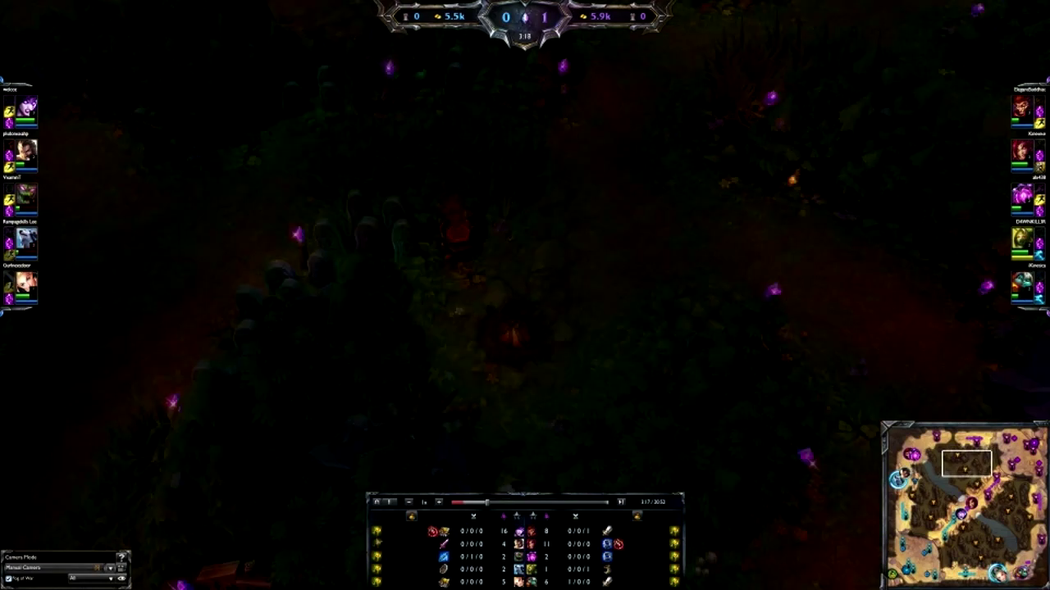
{"action": "left_click", "coordinate": [929, 471]}
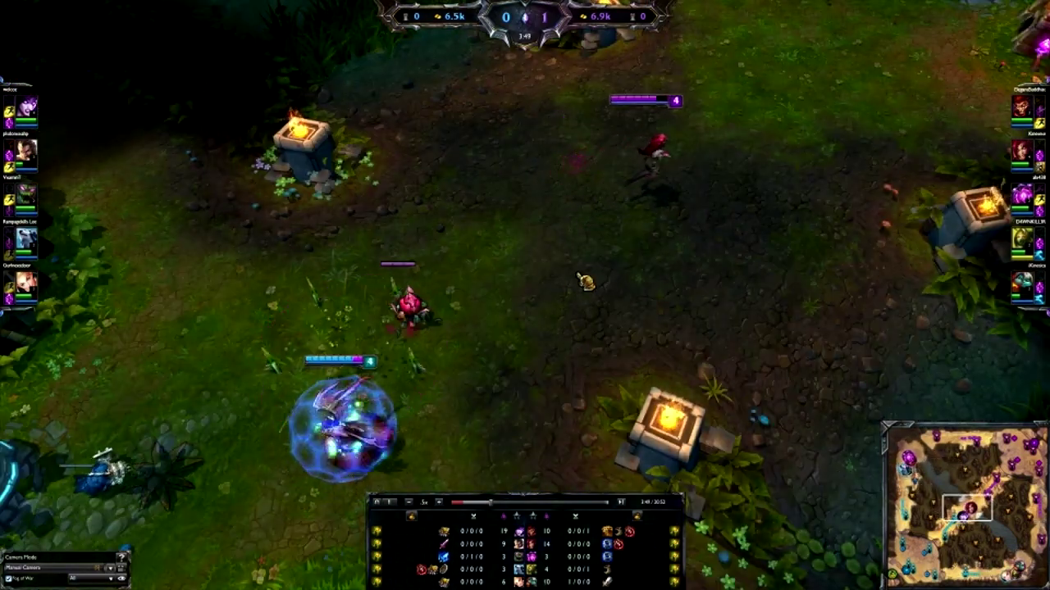
Step: Toggle the spectator HUD off and on while viewing the mid-lane fight
{"action": "key", "text": "h"}
{"action": "key", "text": "h"}
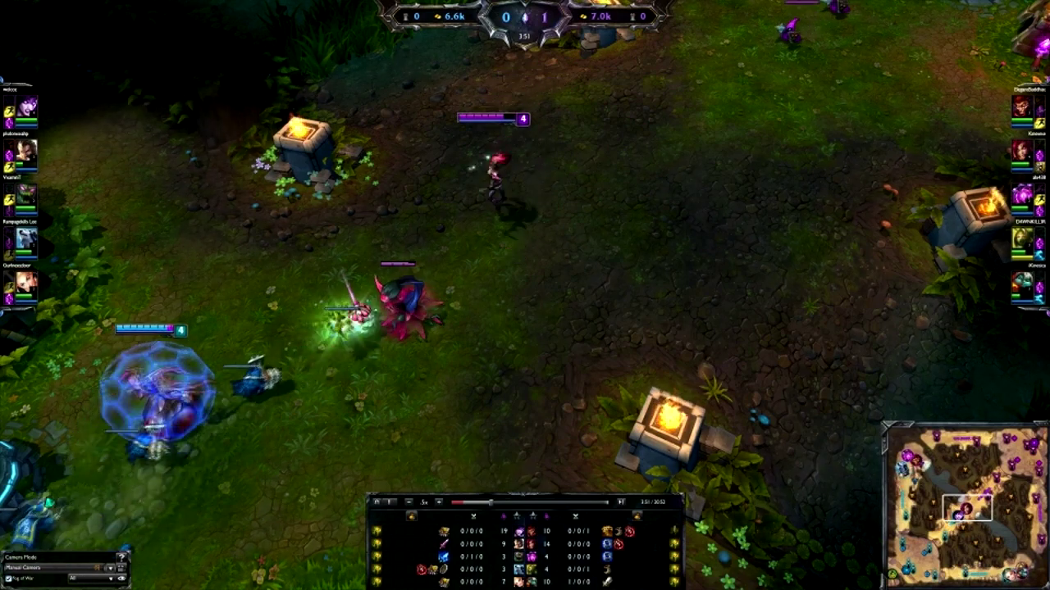
{"action": "key", "text": "h"}
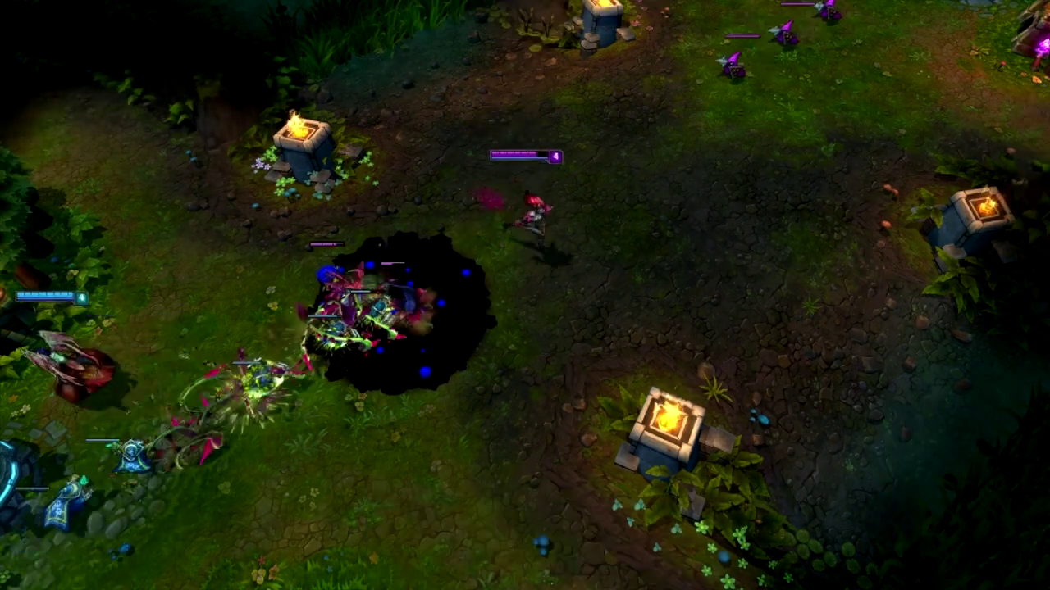
{"action": "key", "text": "h"}
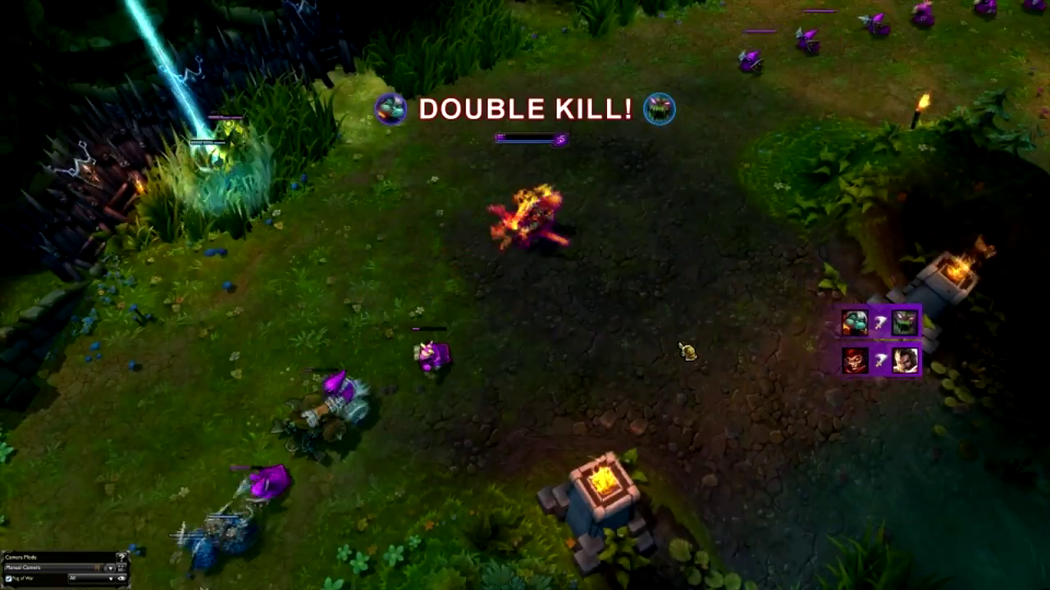
Step: Show the spectator HUD and move the camera between the top, middle and lower parts of the map
{"action": "key", "text": "h"}
{"action": "left_click_drag", "start_coordinate": [912, 453], "coordinate": [978, 518]}
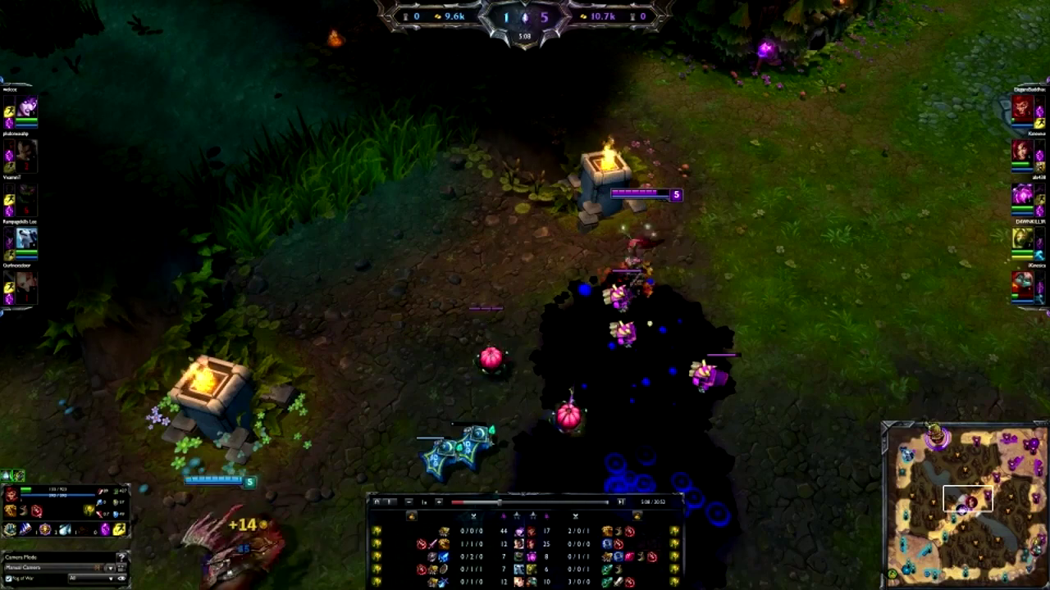
{"action": "left_click", "coordinate": [949, 444]}
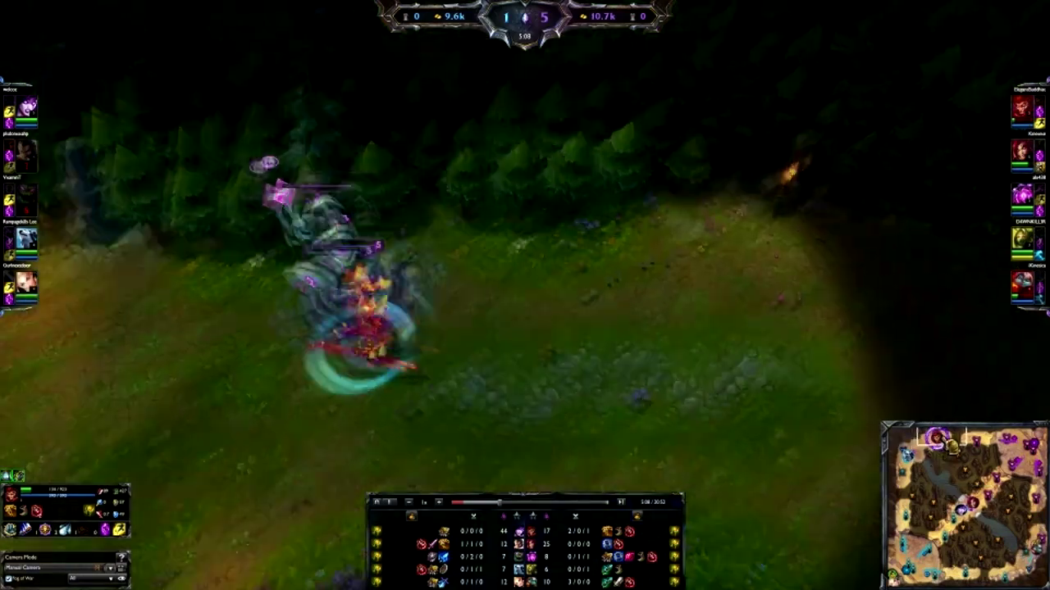
{"action": "left_click_drag", "start_coordinate": [937, 479], "coordinate": [1005, 533]}
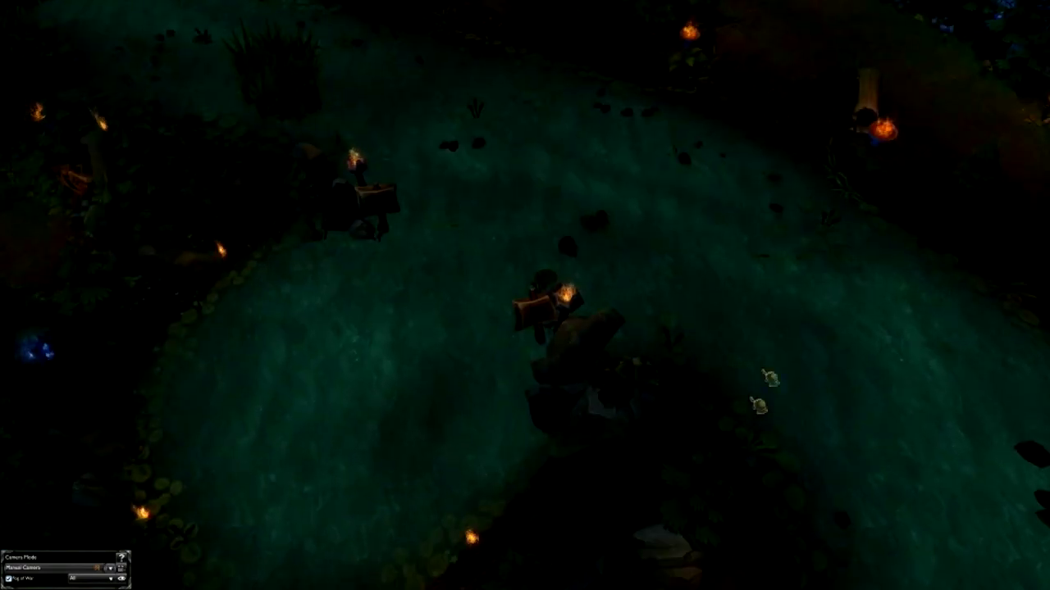
Step: Compare the bottom-lane fight with the spectator HUD shown and hidden, leaving the HUD shown
{"action": "key", "text": "h"}
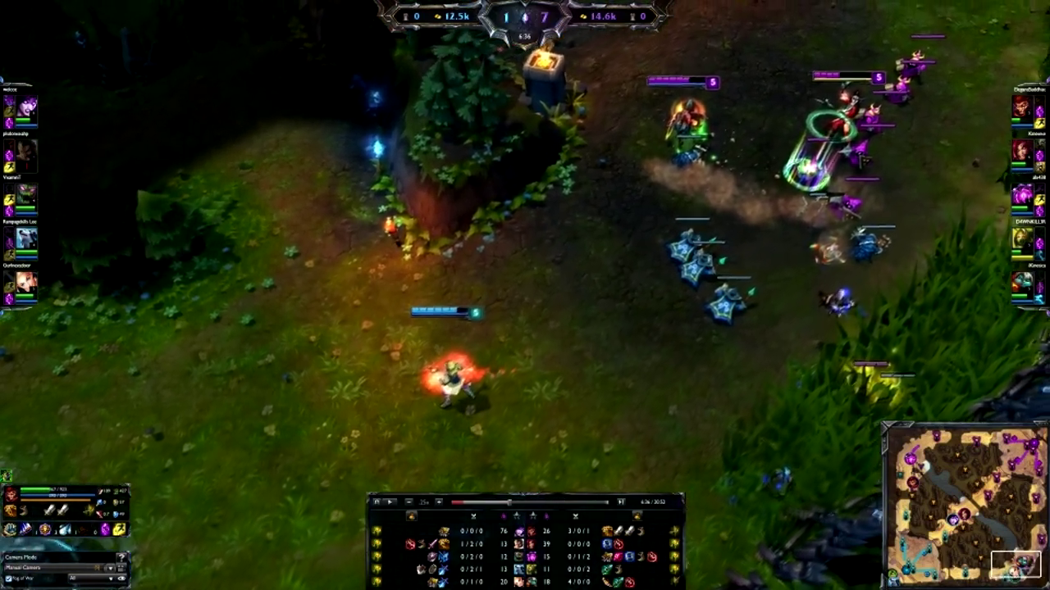
{"action": "key", "text": "h"}
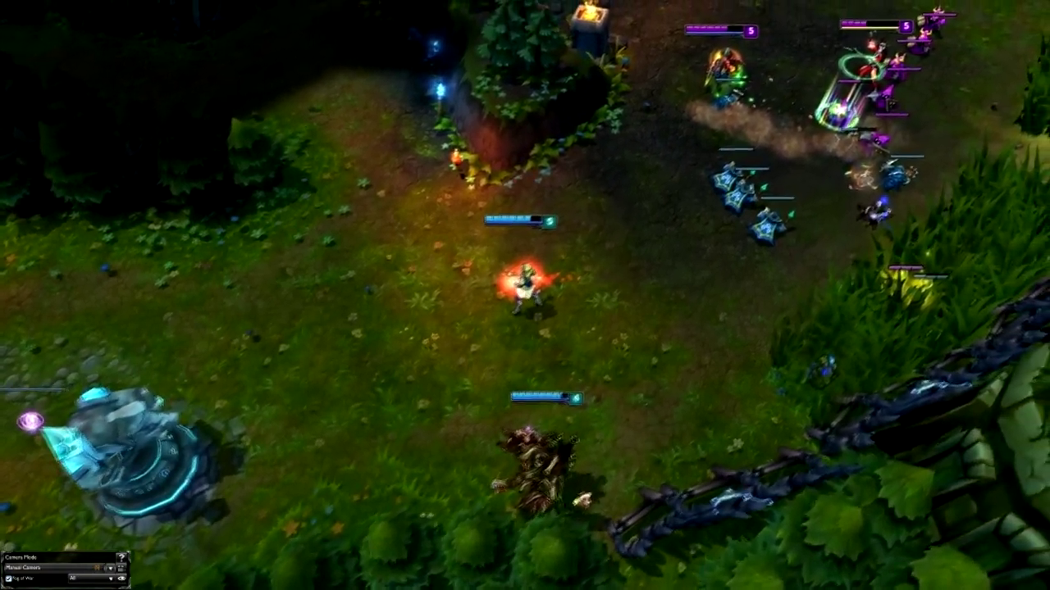
{"action": "key", "text": "h"}
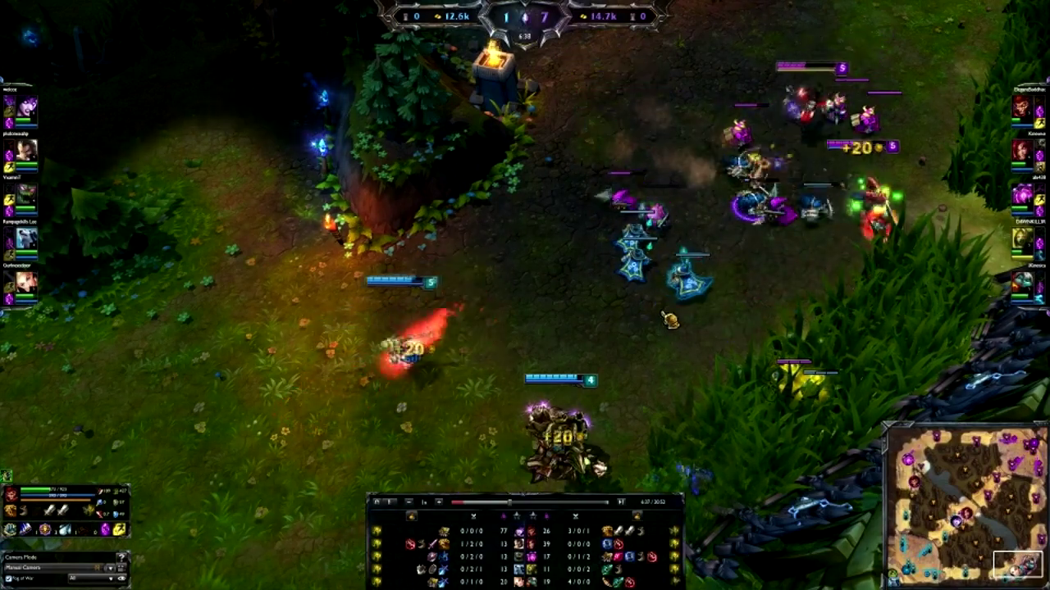
{"action": "key", "text": "h"}
{"action": "key", "text": "h"}
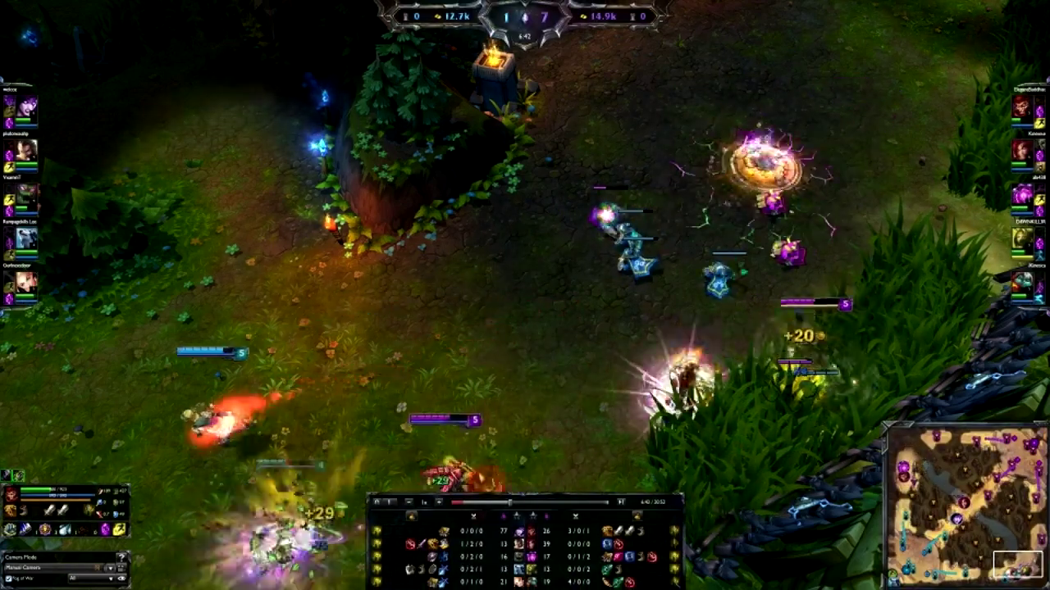
Step: Hide the spectator HUD, pan the camera sideways to follow the bottom-lane fight, and restore the HUD
{"action": "key", "text": "h"}
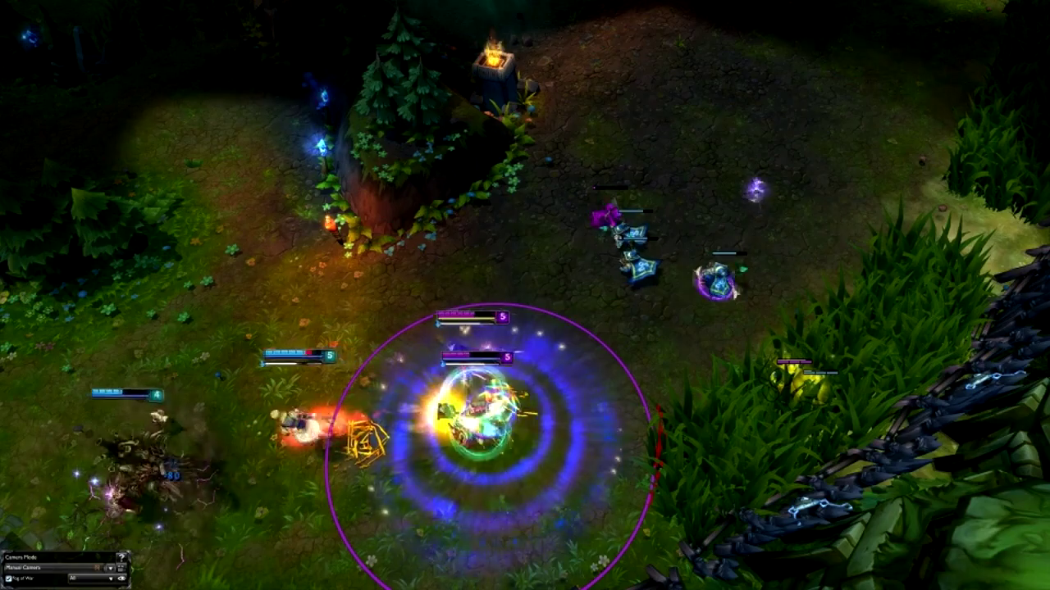
{"action": "key", "text": "Left"}
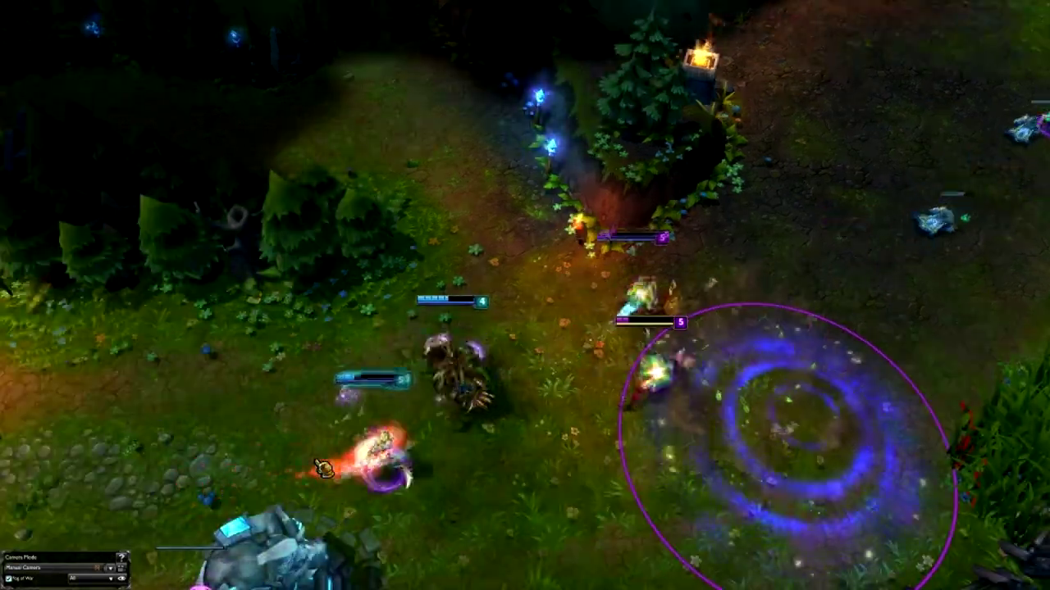
{"action": "key", "text": "Right"}
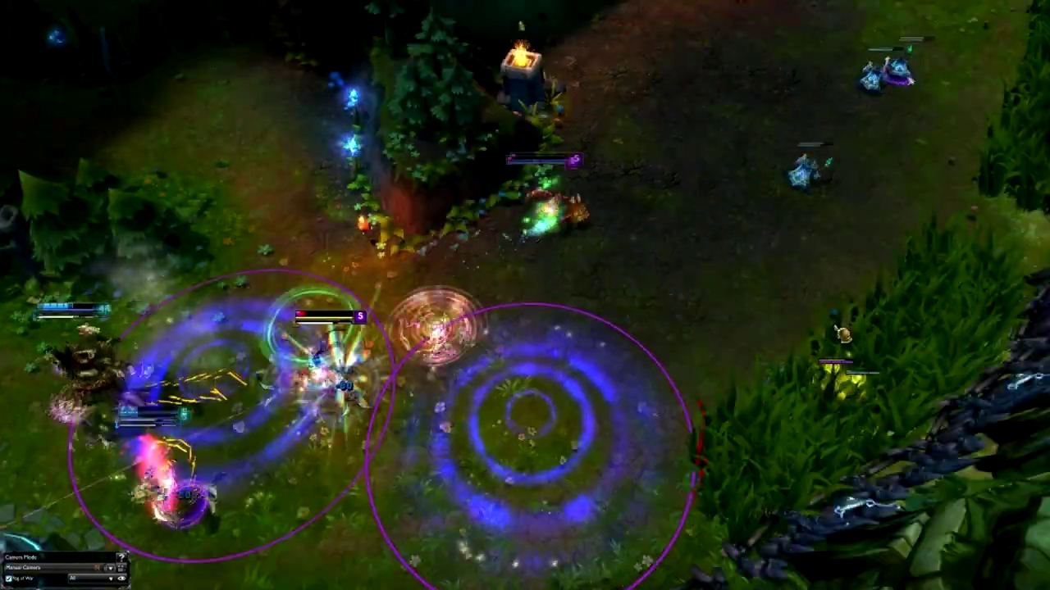
{"action": "key", "text": "Left"}
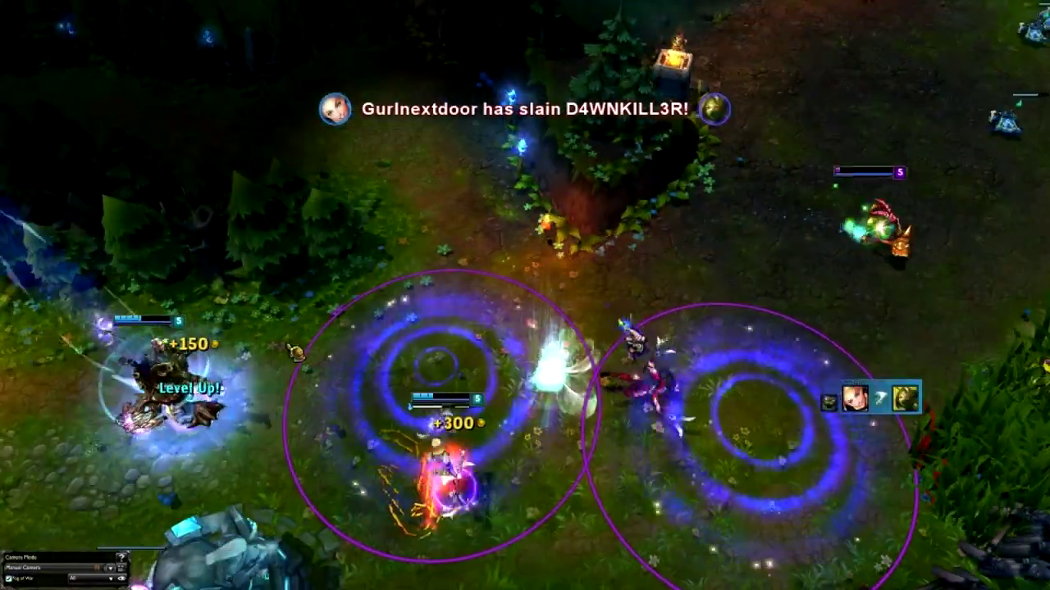
{"action": "key", "text": "h"}
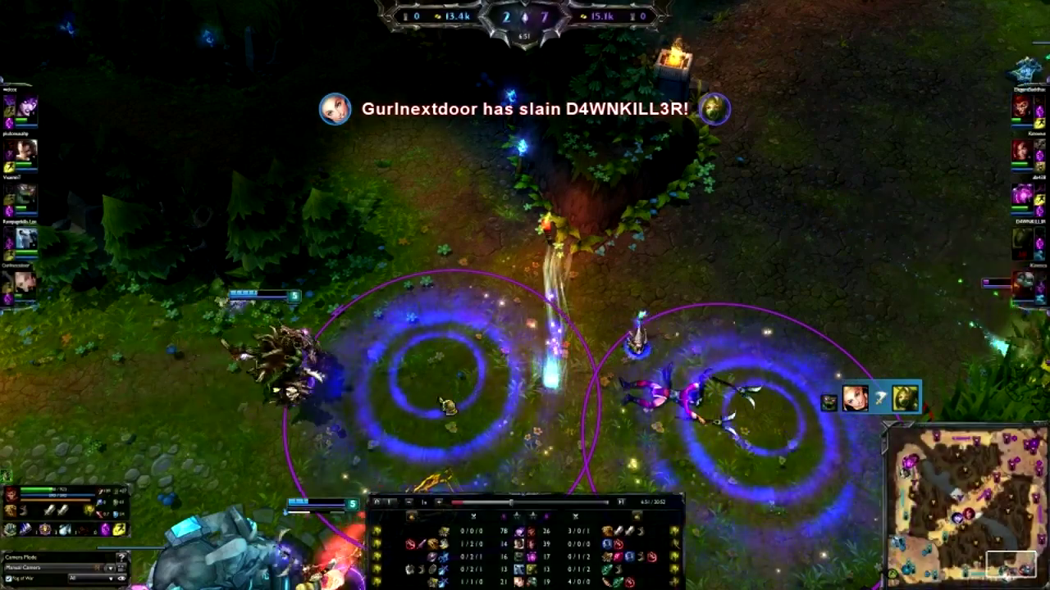
Step: Pan the replay camera along the bottom lane to follow the champions after the kill
{"action": "key", "text": "Right"}
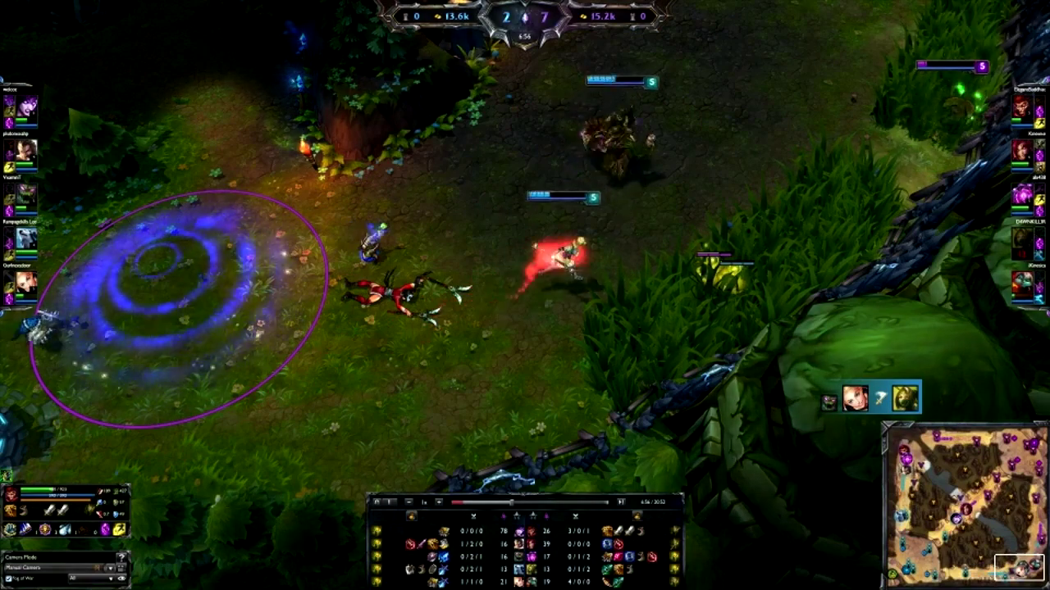
{"action": "key", "text": "Up"}
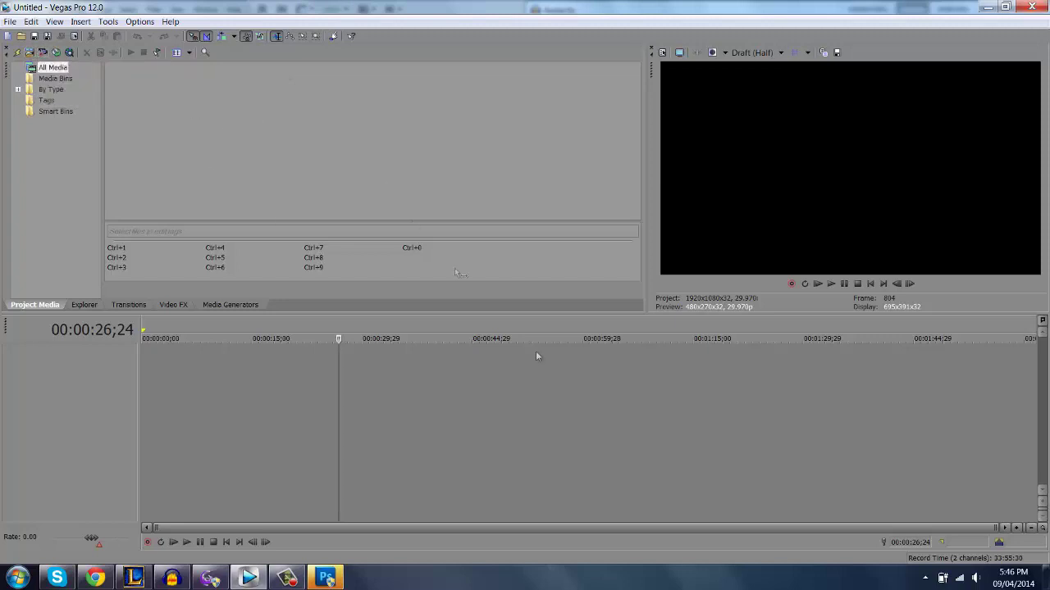
Step: Switch to Vegas Pro and mark a time selection on the empty timeline from about 14 seconds to 1 minute 8 seconds
{"action": "key", "text": "ctrl+Home"}
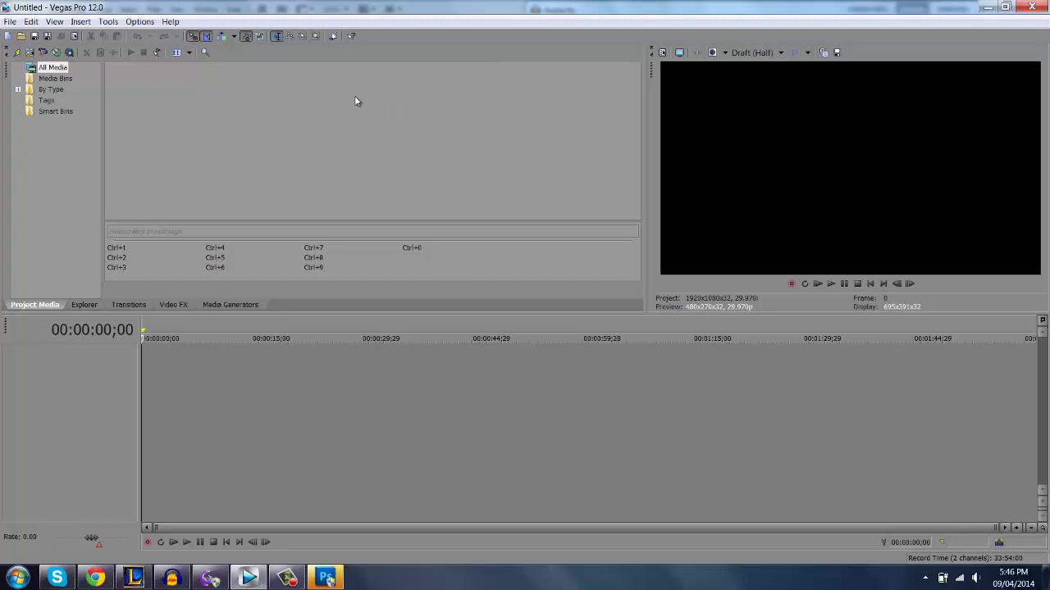
{"action": "left_click", "coordinate": [333, 391]}
{"action": "left_click_drag", "start_coordinate": [156, 385], "coordinate": [548, 382]}
{"action": "left_click_drag", "start_coordinate": [462, 384], "coordinate": [498, 383]}
{"action": "left_click_drag", "start_coordinate": [583, 382], "coordinate": [241, 392]}
{"action": "left_click", "coordinate": [244, 389]}
{"action": "left_click", "coordinate": [281, 379]}
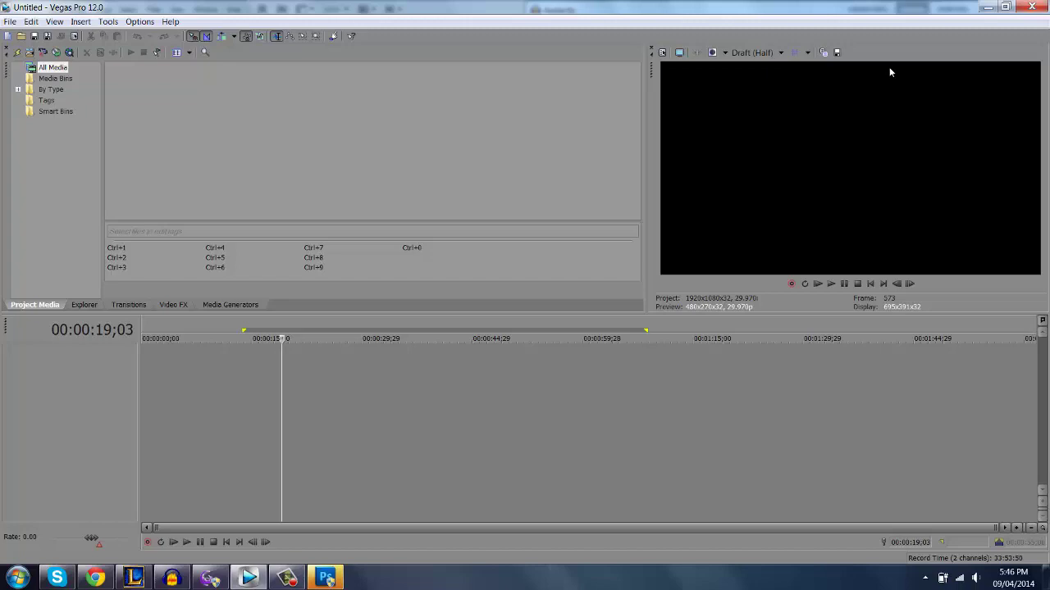
Step: Start a new project and choose the HD 1080-60i (1920x1080, 29.970 fps) template
{"action": "left_click", "coordinate": [10, 21]}
{"action": "left_click", "coordinate": [20, 34]}
{"action": "left_click_drag", "start_coordinate": [456, 62], "coordinate": [377, 89]}
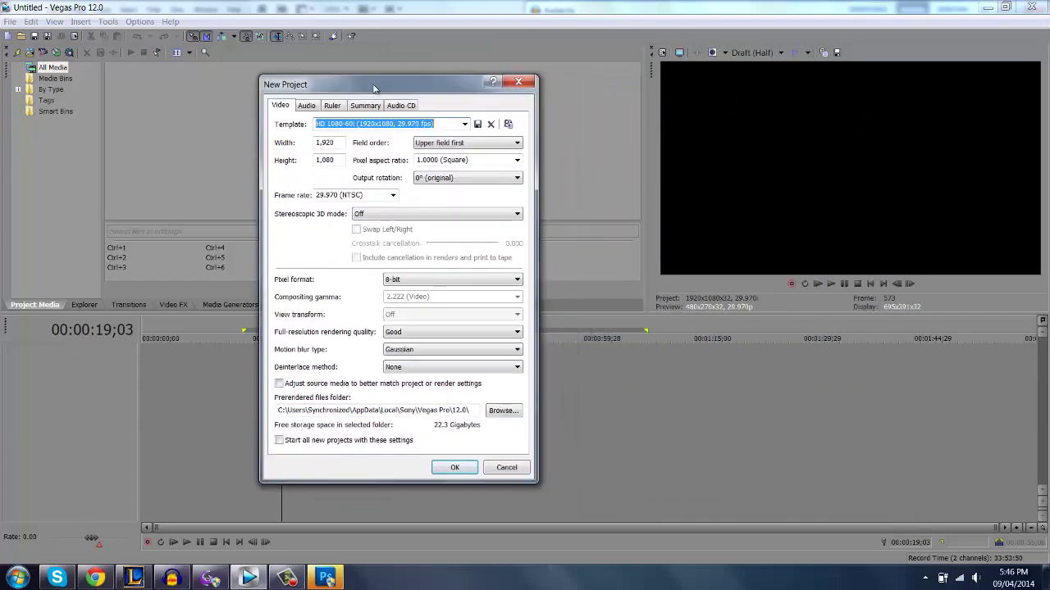
{"action": "left_click", "coordinate": [464, 124]}
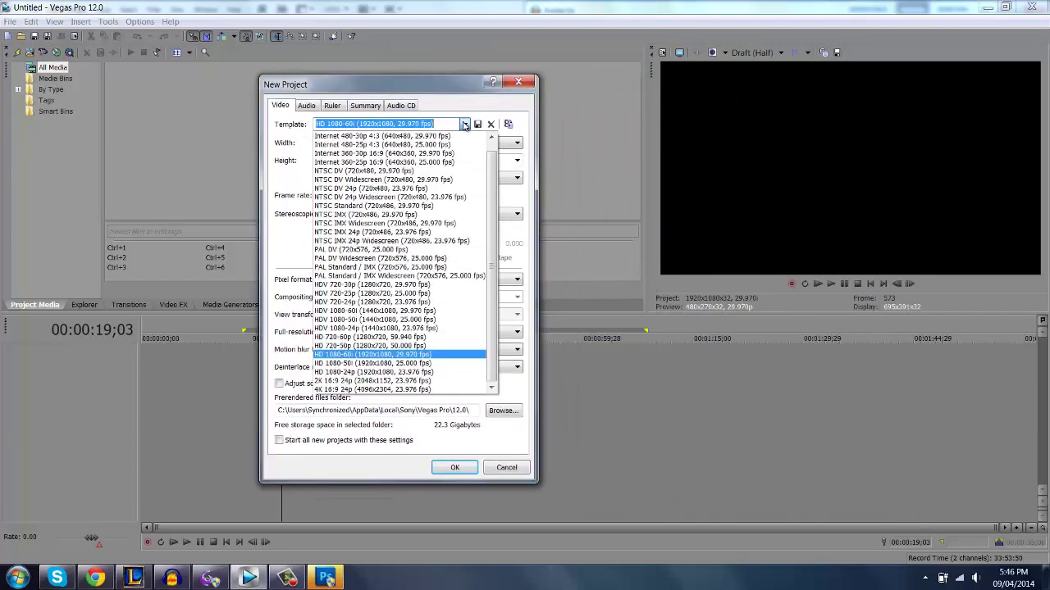
{"action": "mouse_move", "coordinate": [490, 226]}
{"action": "left_mouse_down"}
{"action": "mouse_move", "coordinate": [492, 196]}
{"action": "mouse_move", "coordinate": [492, 246]}
{"action": "left_mouse_up"}
{"action": "left_click", "coordinate": [382, 358]}
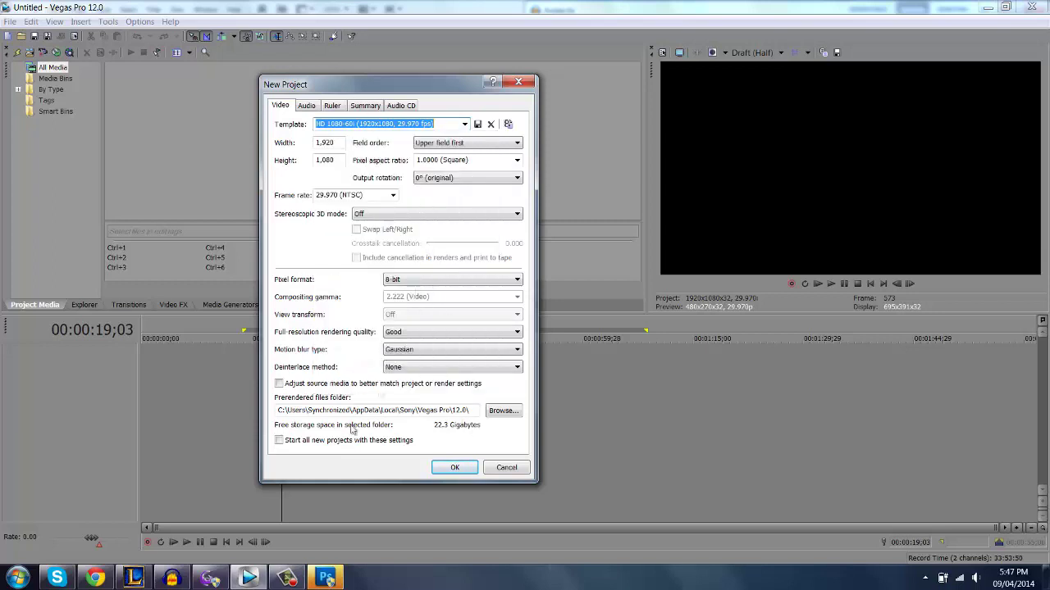
Step: Set the full-resolution rendering quality to Best, make these settings the default for all new projects, and create the project
{"action": "left_click", "coordinate": [398, 332]}
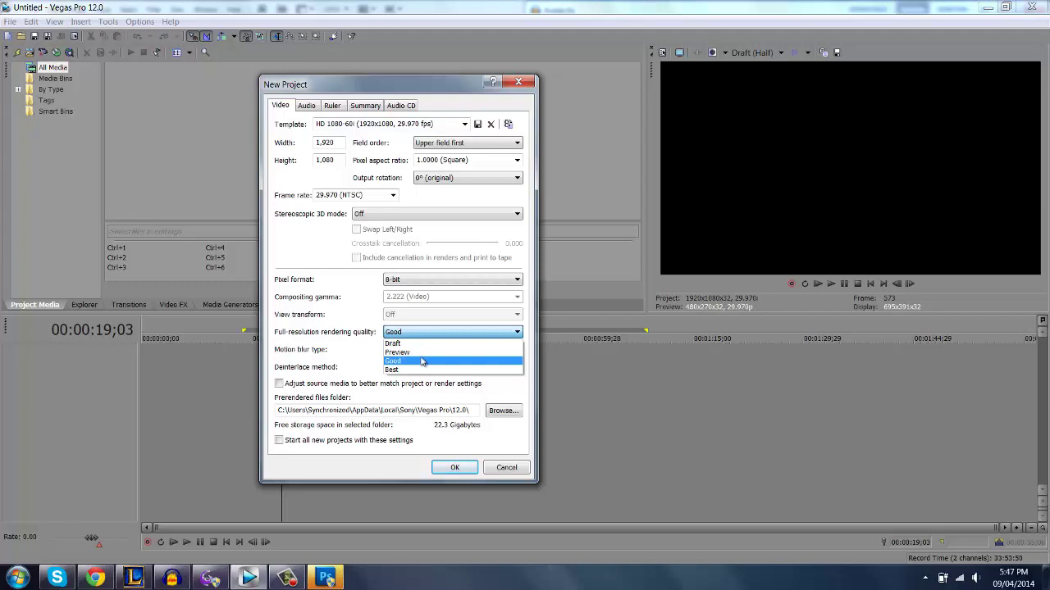
{"action": "left_click", "coordinate": [423, 361]}
{"action": "left_click", "coordinate": [451, 331]}
{"action": "left_click", "coordinate": [401, 371]}
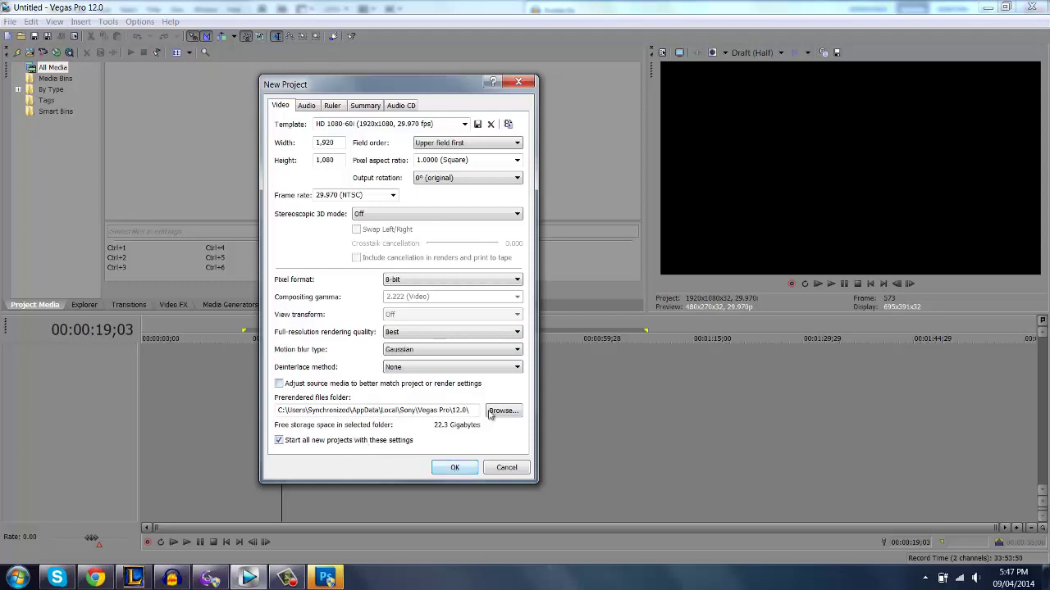
{"action": "left_click", "coordinate": [450, 469]}
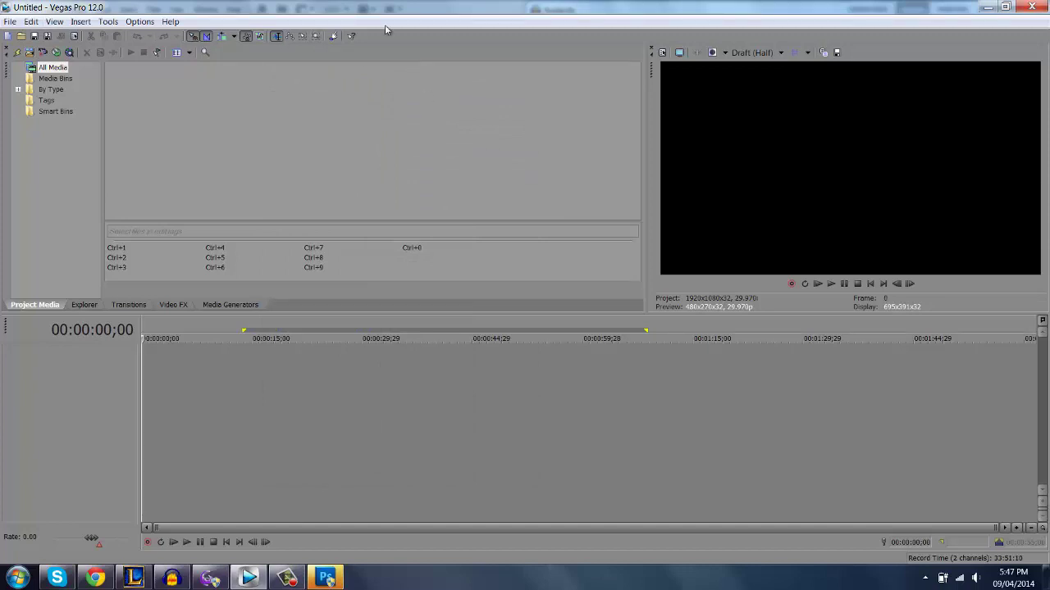
Step: Start importing media and browse to the Movies folder inside Fraps on the C: drive
{"action": "left_click", "coordinate": [29, 53]}
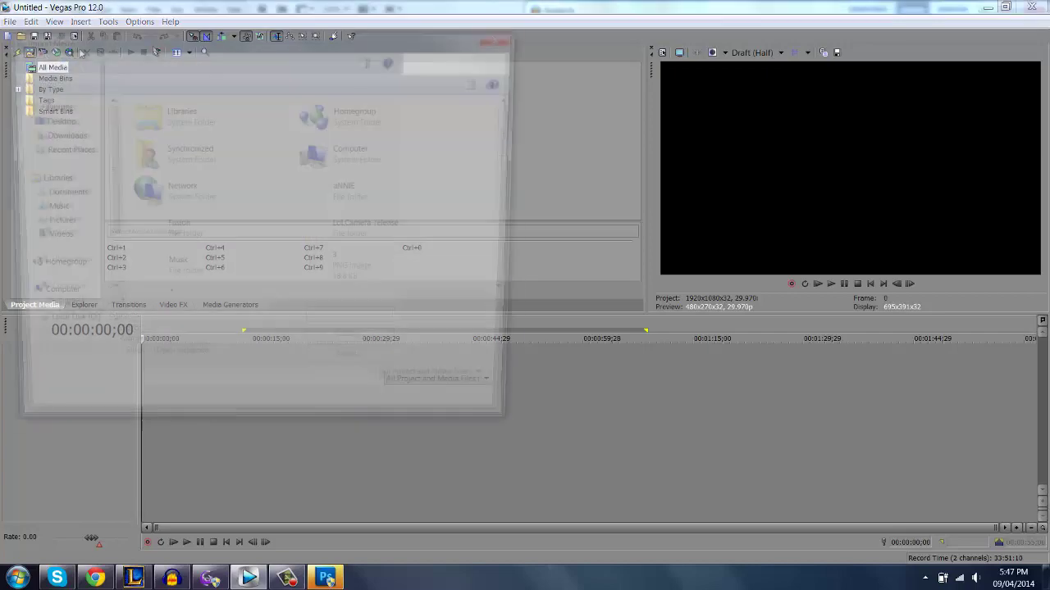
{"action": "left_click_drag", "start_coordinate": [108, 123], "coordinate": [111, 186]}
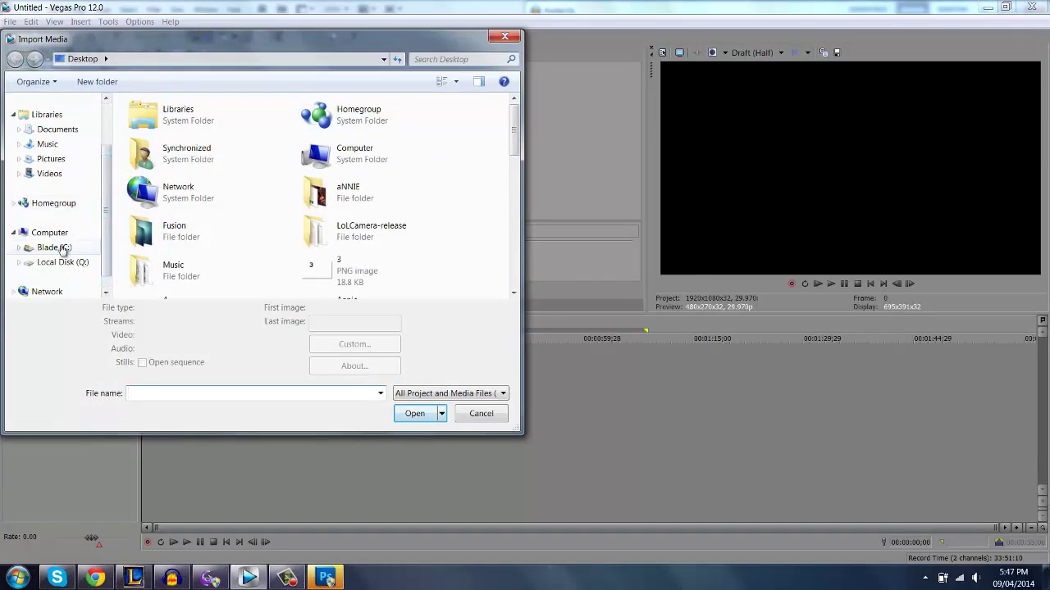
{"action": "left_click", "coordinate": [54, 248]}
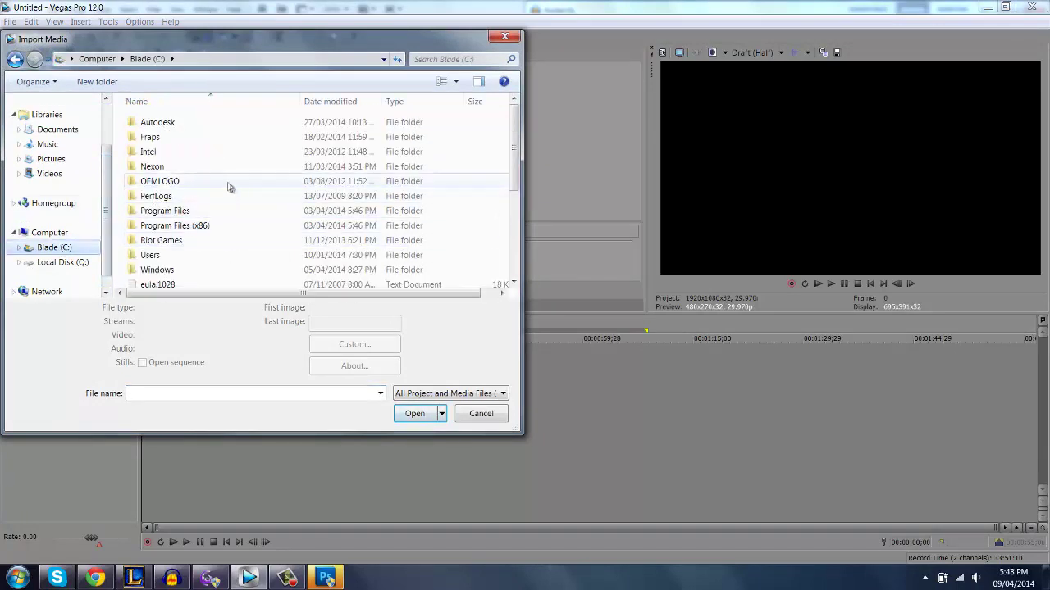
{"action": "double_click", "coordinate": [194, 138]}
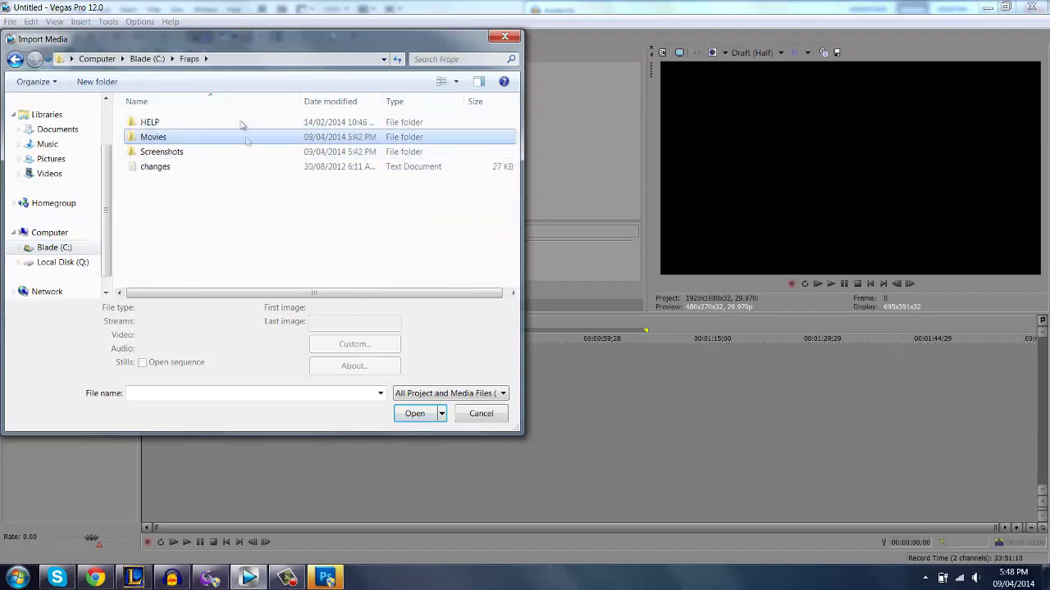
{"action": "key", "text": "BackSpace"}
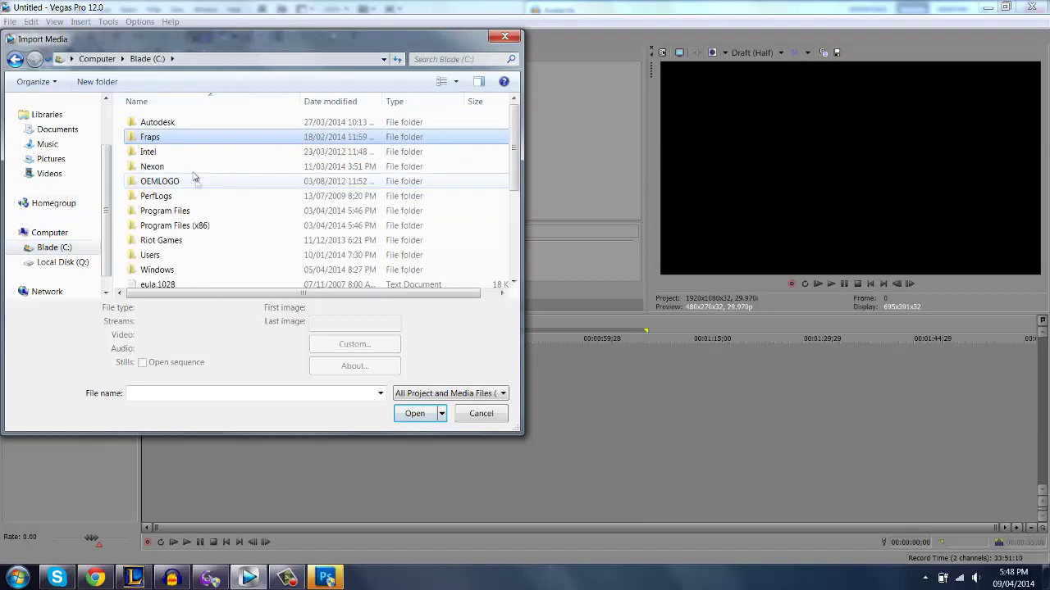
{"action": "double_click", "coordinate": [158, 138]}
{"action": "double_click", "coordinate": [156, 138]}
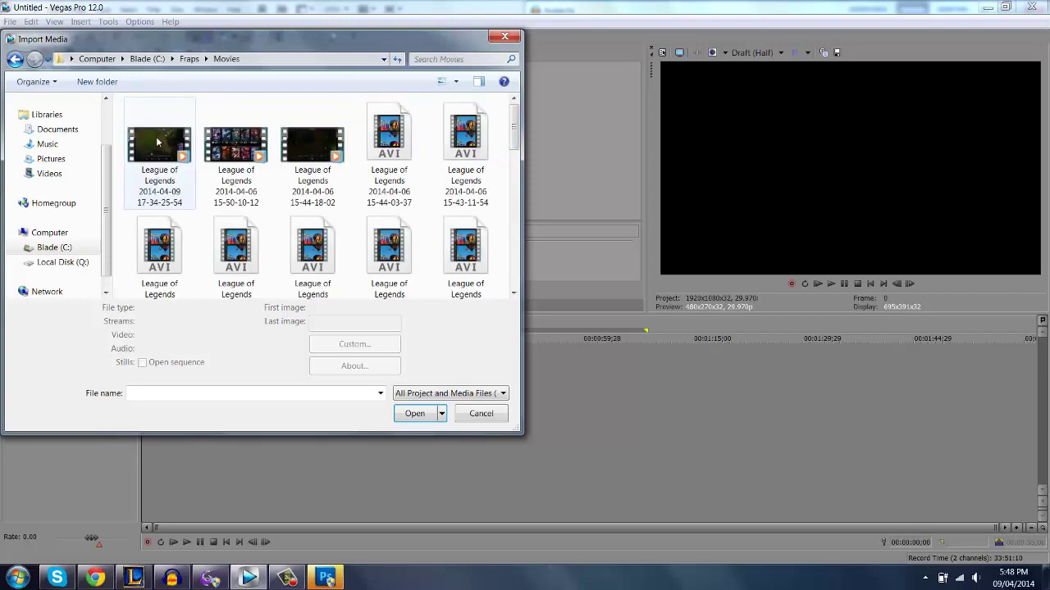
Step: Import the three League of Legends 2014-04-02 clips recorded at 21-22-17-28, 21-24-44-00 and 21-25-51-09
{"action": "scroll", "coordinate": [293, 165], "scroll_direction": "down", "scroll_amount": 5}
{"action": "scroll", "coordinate": [292, 166], "scroll_direction": "up", "scroll_amount": 3}
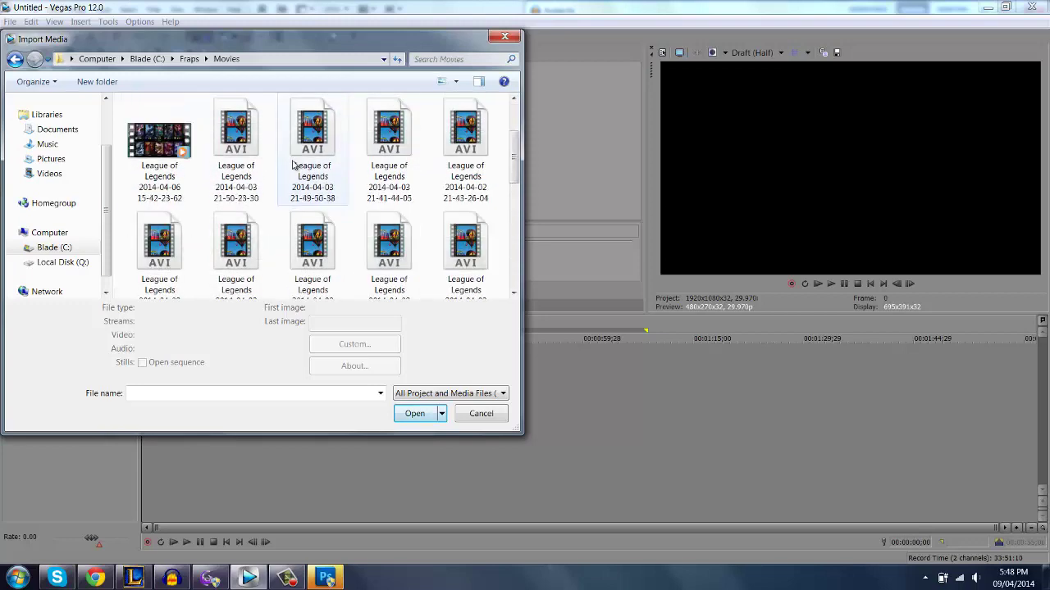
{"action": "scroll", "coordinate": [408, 174], "scroll_direction": "down", "scroll_amount": 3}
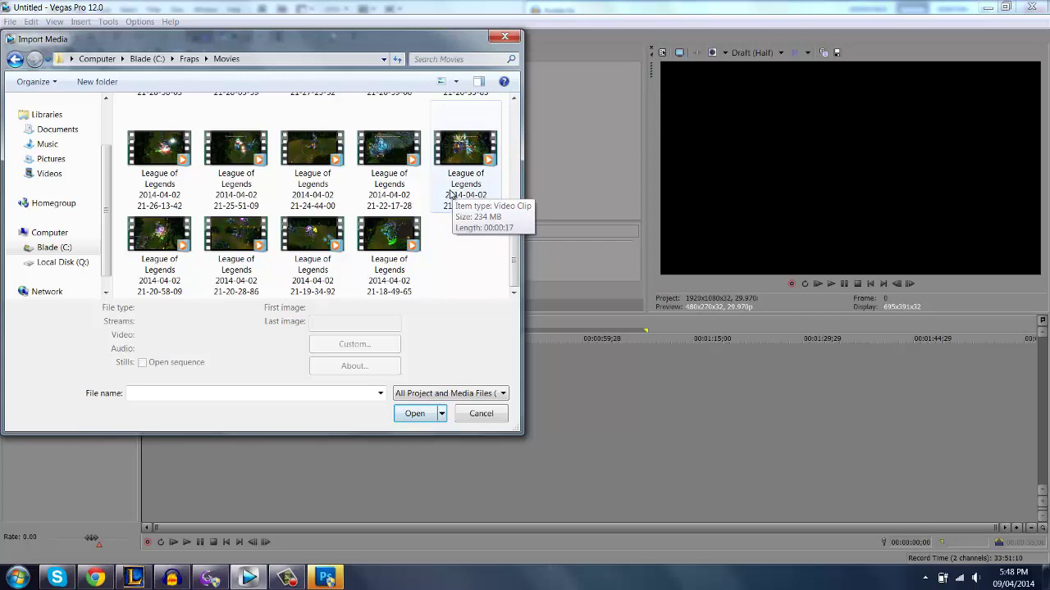
{"action": "left_click", "coordinate": [316, 152]}
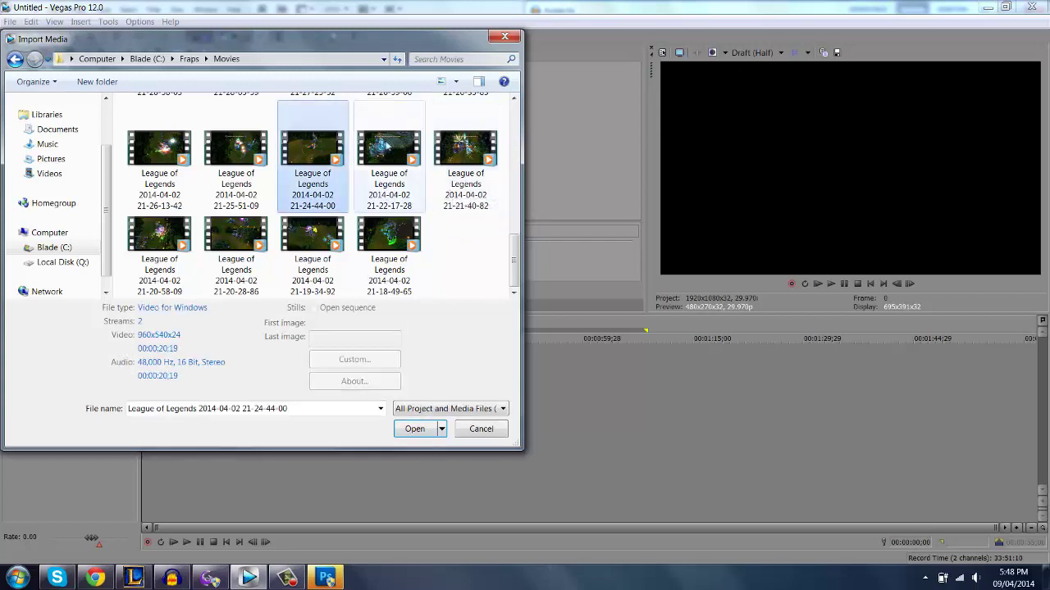
{"action": "left_click", "coordinate": [394, 159], "text": "ctrl"}
{"action": "scroll", "coordinate": [238, 172], "scroll_direction": "up", "scroll_amount": 1}
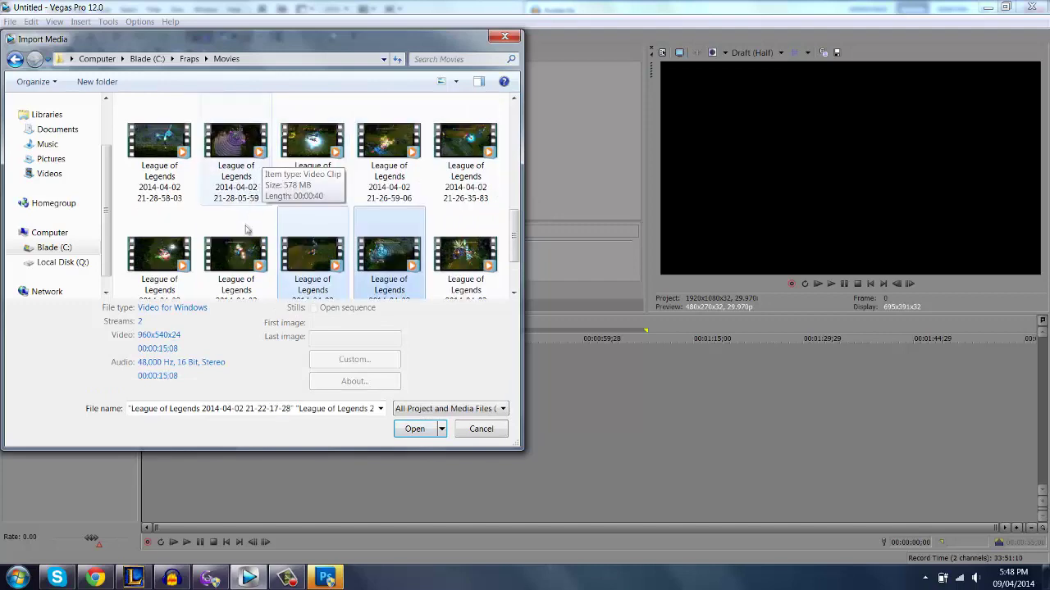
{"action": "left_click", "coordinate": [233, 168], "text": "ctrl"}
{"action": "scroll", "coordinate": [237, 173], "scroll_direction": "up", "scroll_amount": 1}
{"action": "left_click", "coordinate": [426, 430]}
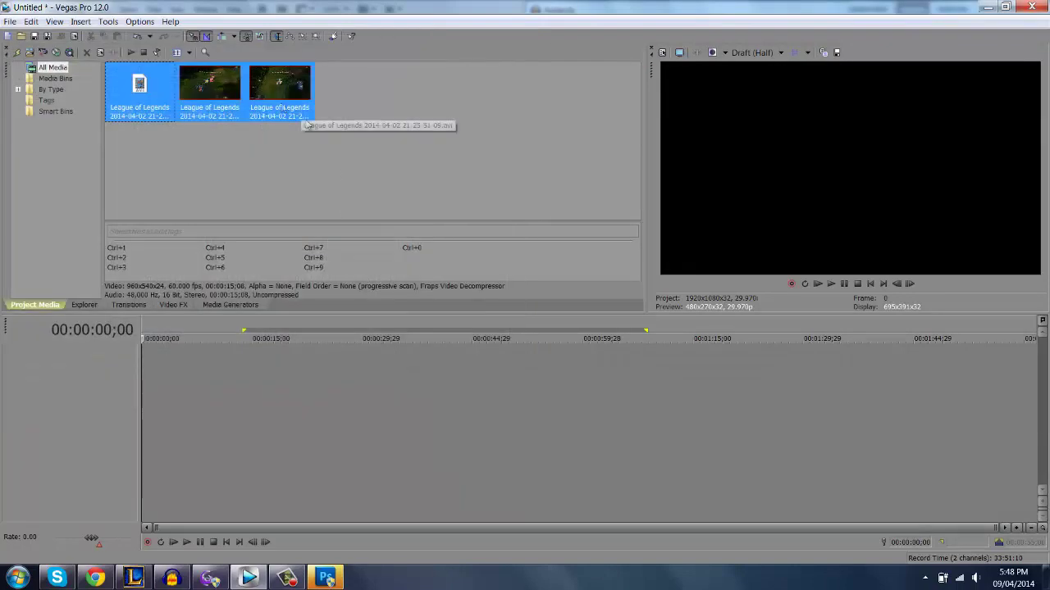
Step: Place the 21-24-44-00 clip at the start of the timeline, keep the existing project video settings, and briefly play it
{"action": "left_click_drag", "start_coordinate": [222, 113], "coordinate": [143, 413]}
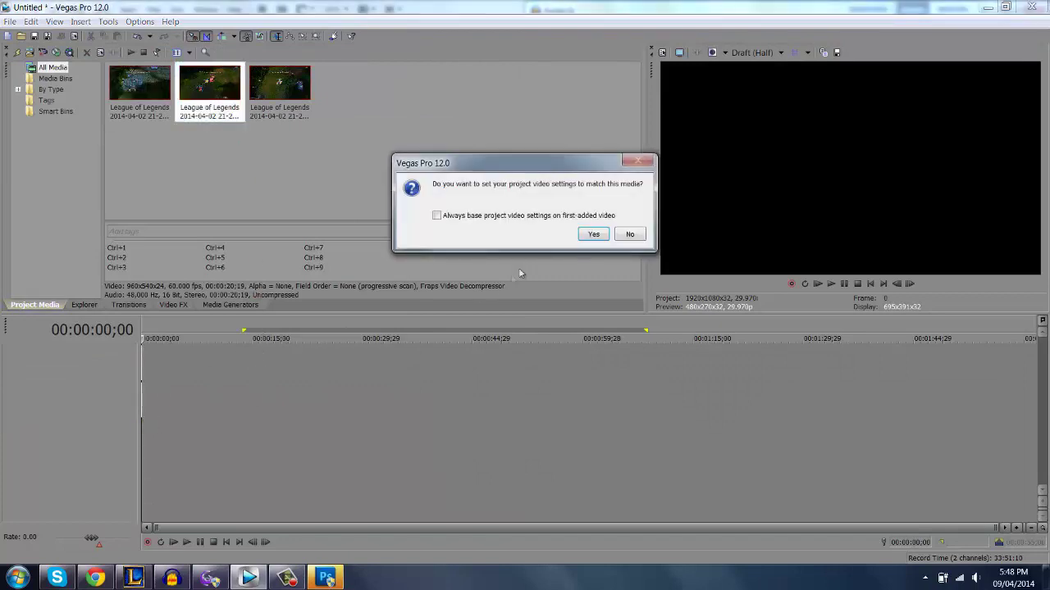
{"action": "left_click", "coordinate": [628, 236]}
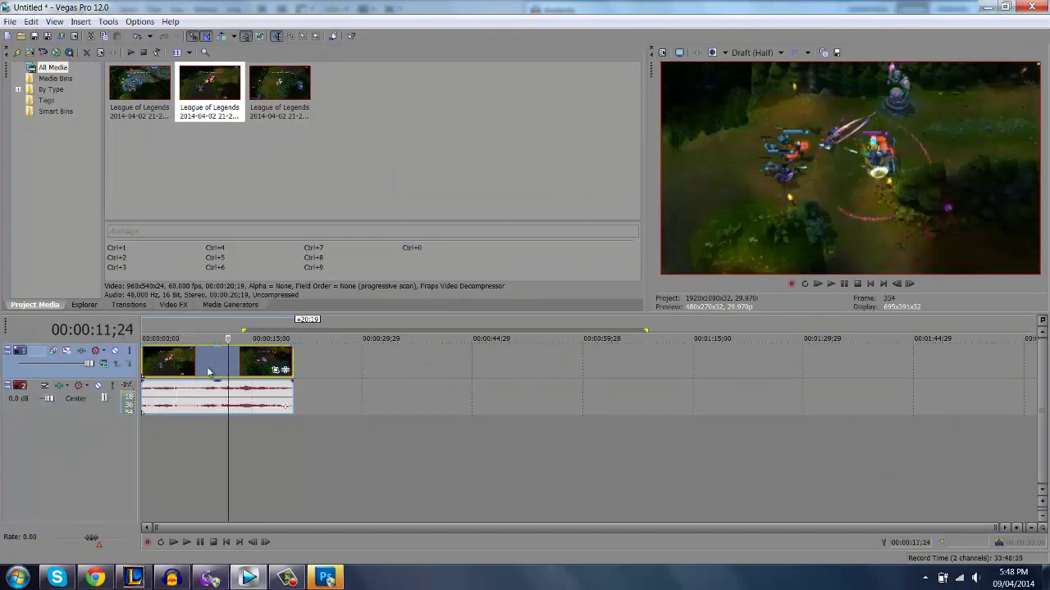
{"action": "key", "text": "space"}
{"action": "key", "text": "space"}
Step: Lower the Vegas Pro volume slightly in the Windows volume mixer and close the mixer
{"action": "left_click", "coordinate": [974, 578]}
{"action": "left_click", "coordinate": [981, 543]}
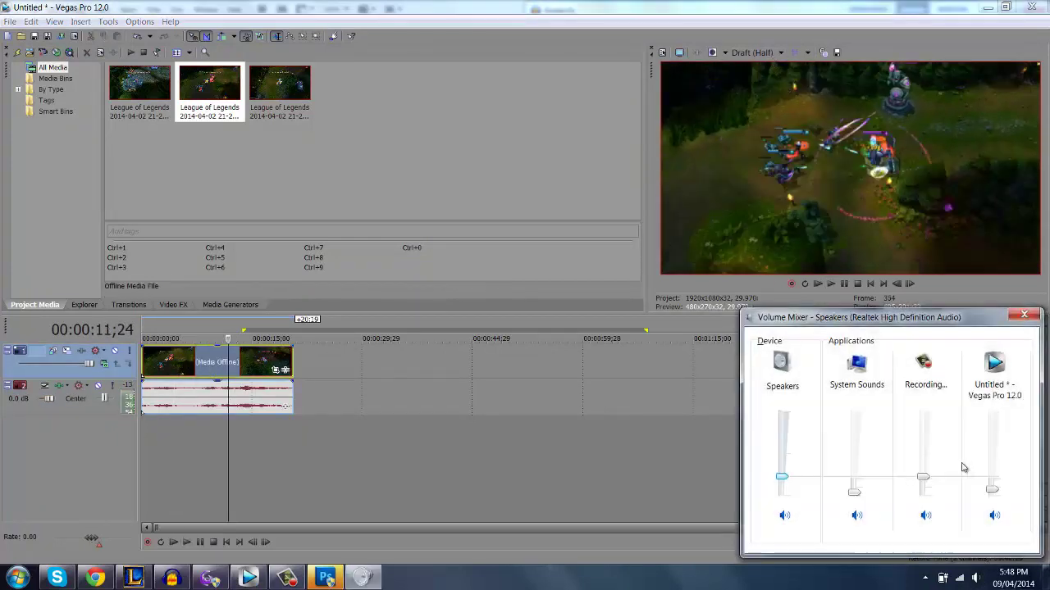
{"action": "left_click_drag", "start_coordinate": [991, 490], "coordinate": [992, 494]}
{"action": "left_click", "coordinate": [1024, 315]}
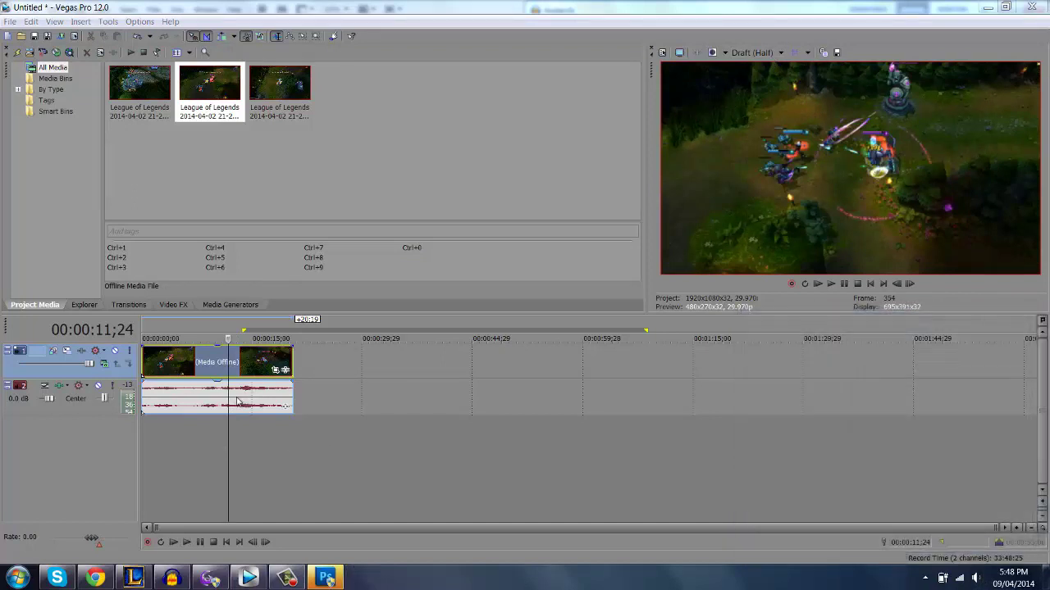
Step: Lower the gain of the clip's audio event and check the footage about 5 seconds into the timeline
{"action": "left_click", "coordinate": [242, 366]}
{"action": "left_click", "coordinate": [246, 399]}
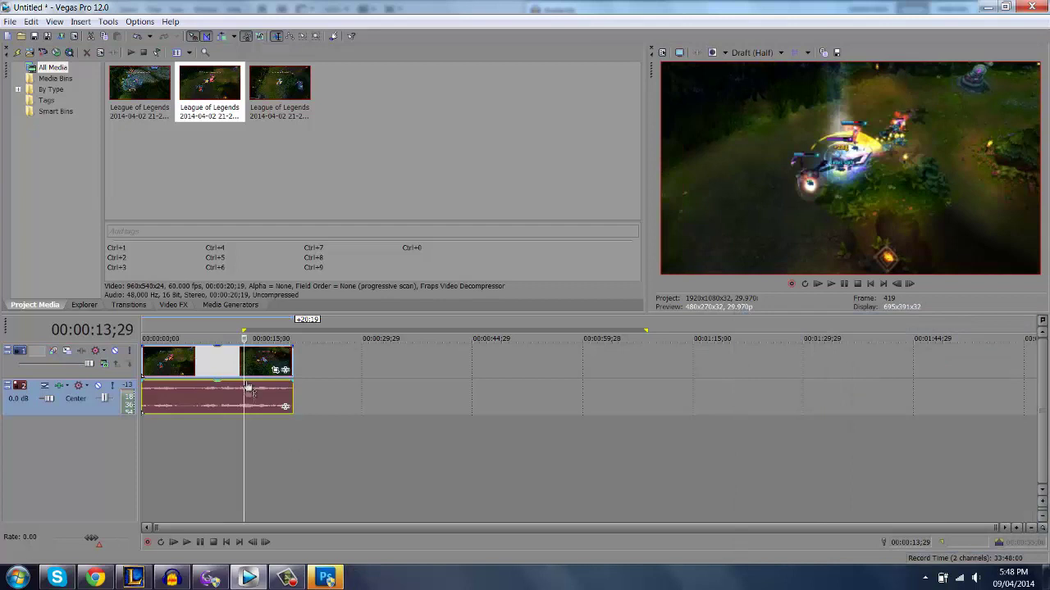
{"action": "left_click_drag", "start_coordinate": [180, 337], "coordinate": [177, 338]}
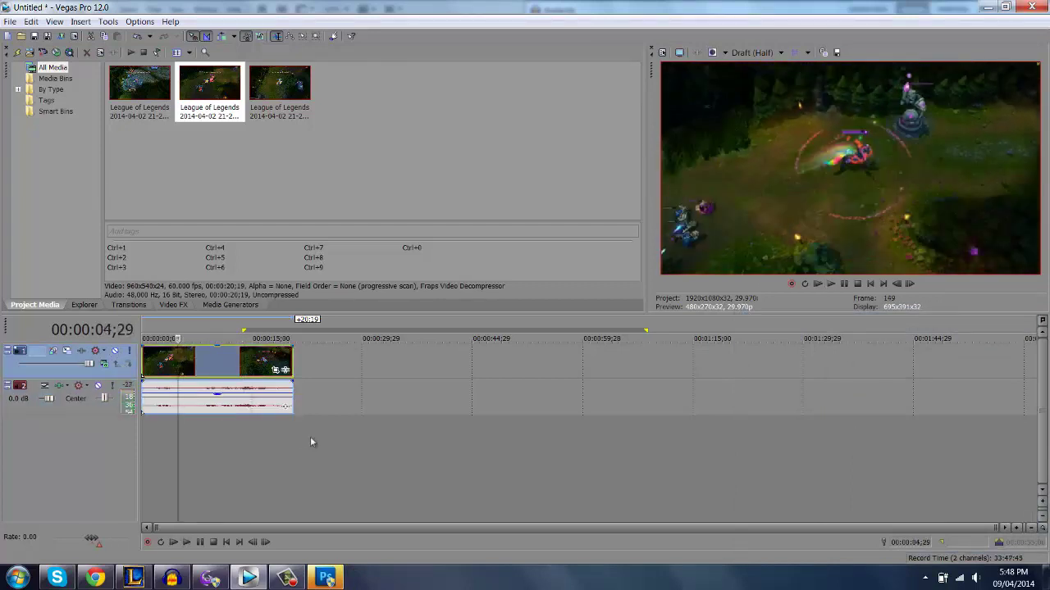
{"action": "left_click", "coordinate": [329, 406]}
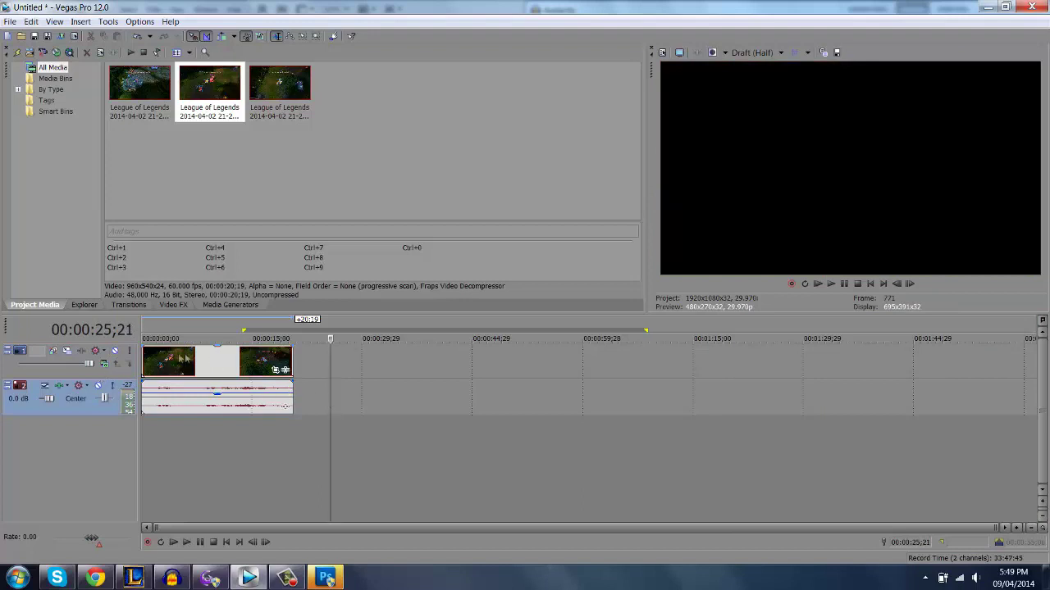
Step: Insert a new empty video track above the clip's video track
{"action": "left_click", "coordinate": [68, 375]}
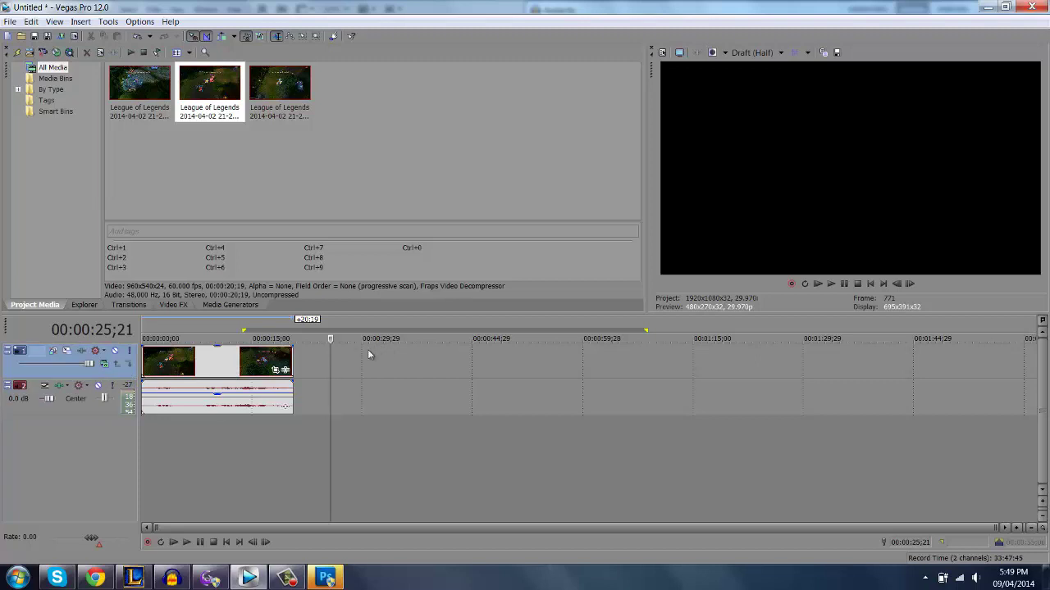
{"action": "left_click", "coordinate": [244, 359]}
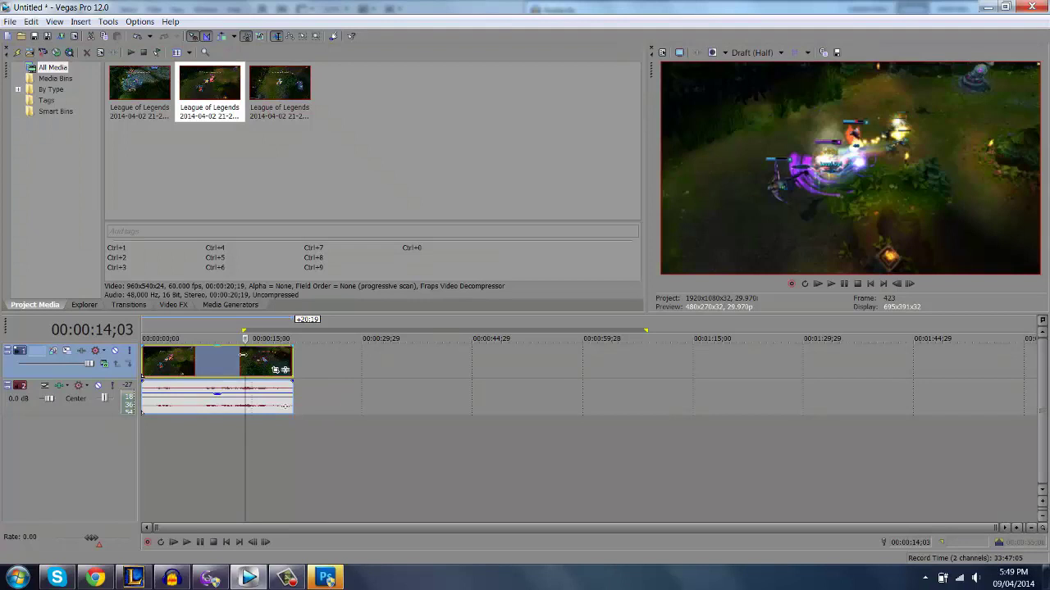
{"action": "right_click", "coordinate": [308, 361]}
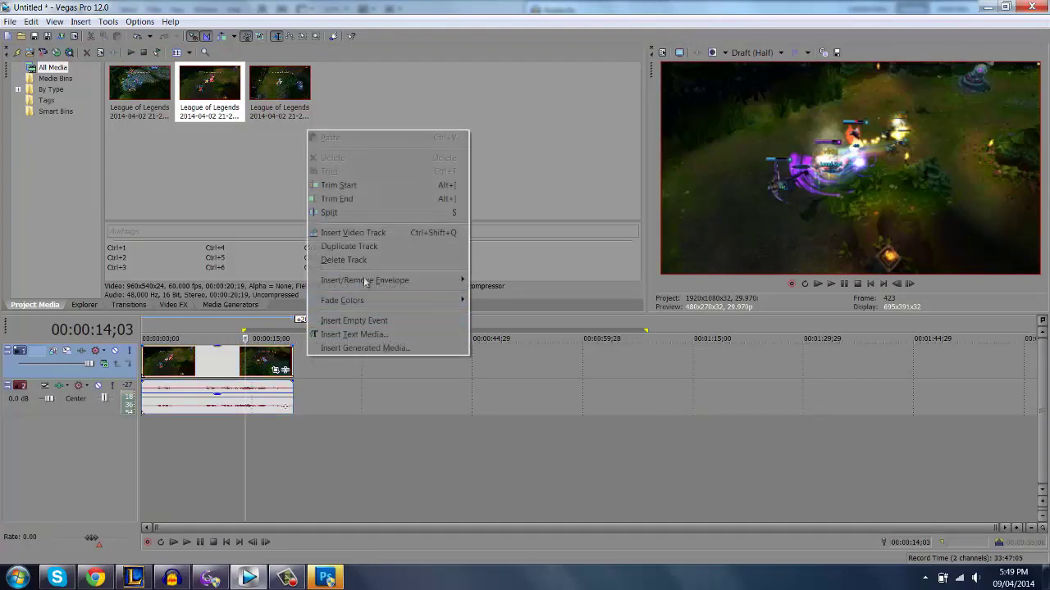
{"action": "left_click", "coordinate": [370, 233]}
{"action": "left_click", "coordinate": [219, 372]}
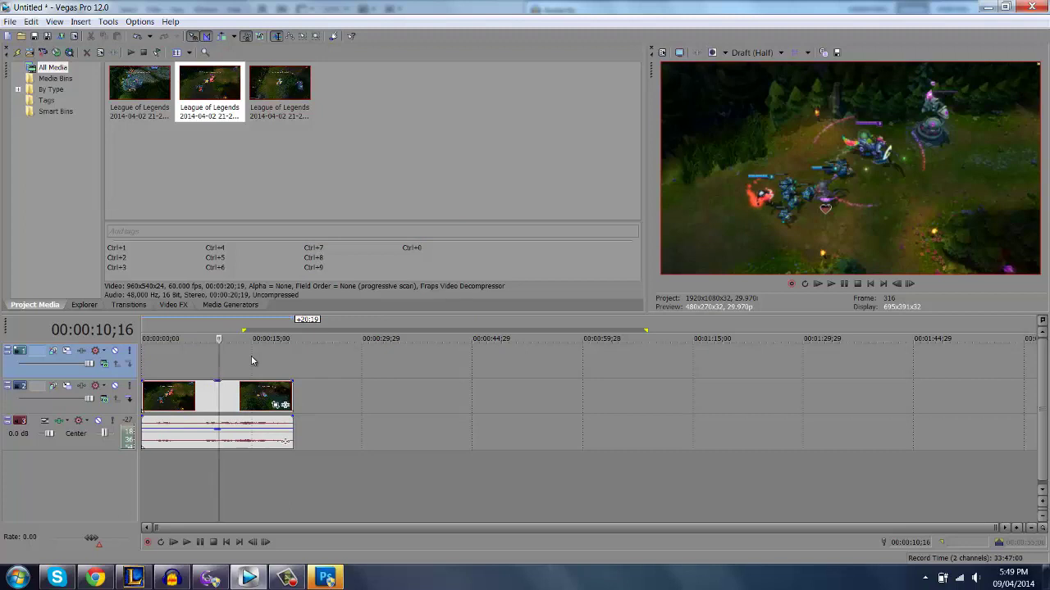
Step: Try deleting the clip's audio track, and undo the deletion
{"action": "left_click", "coordinate": [238, 444]}
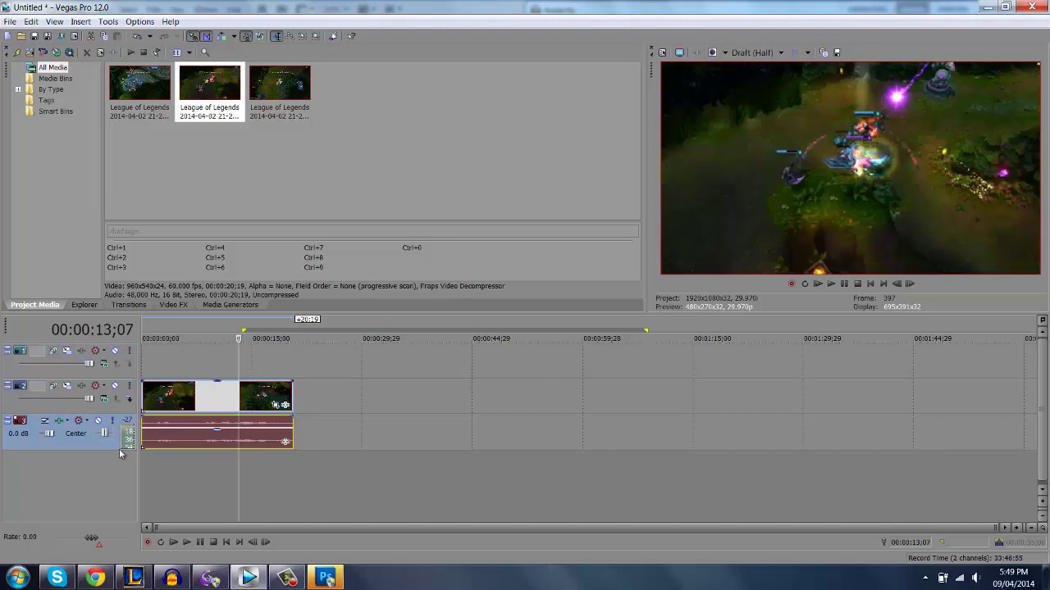
{"action": "key", "text": "Delete"}
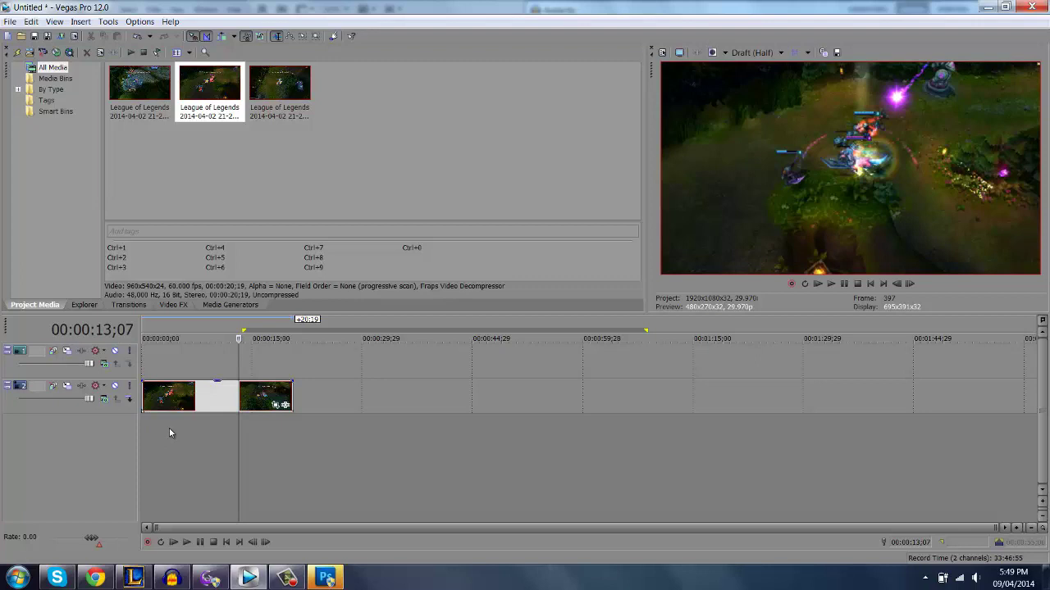
{"action": "key", "text": "ctrl+z"}
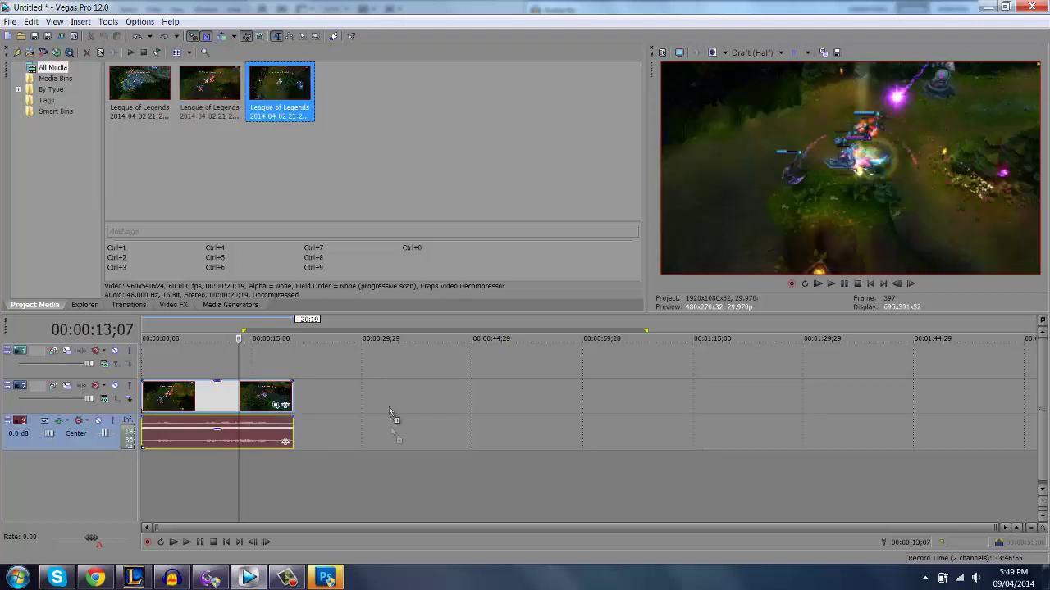
Step: Place the other two League of Legends clips end to end after the first clip and delete the audio track
{"action": "left_click_drag", "start_coordinate": [302, 421], "coordinate": [302, 422]}
{"action": "left_click_drag", "start_coordinate": [145, 85], "coordinate": [392, 439]}
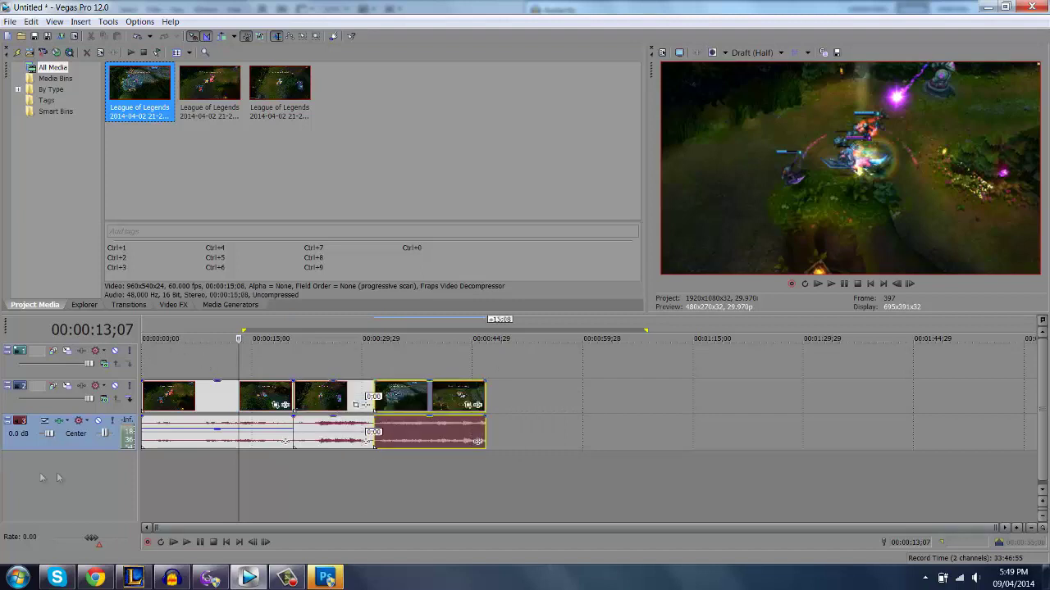
{"action": "key", "text": "Delete"}
{"action": "key", "text": "space"}
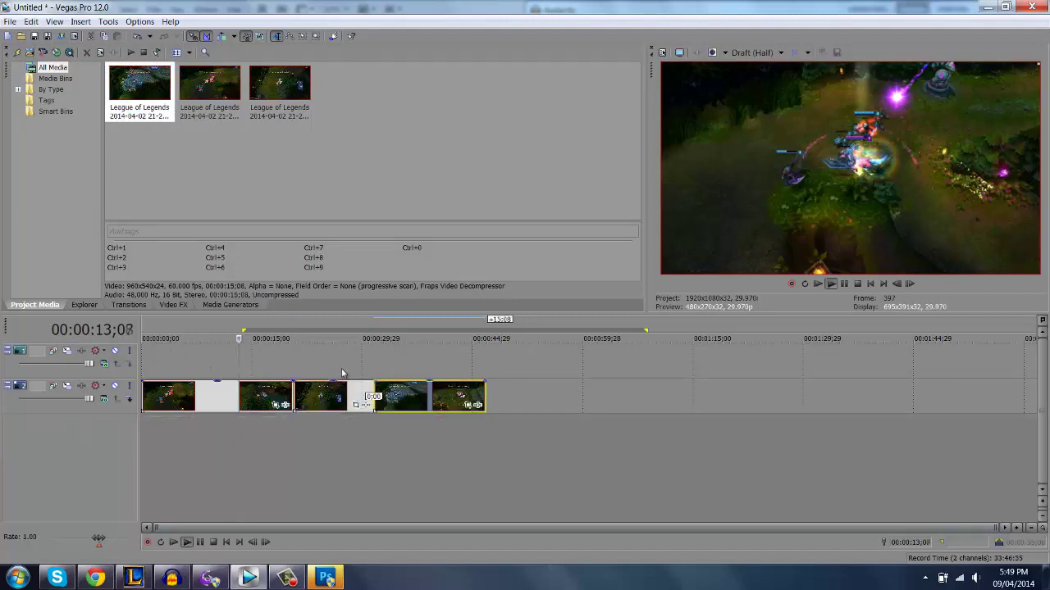
{"action": "key", "text": "space"}
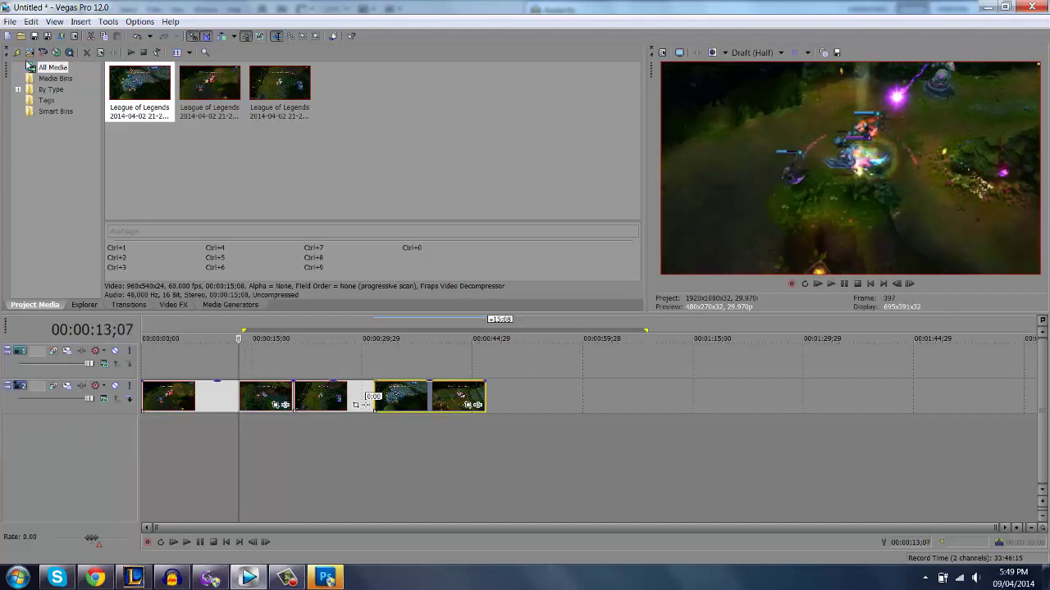
Step: Import the Cash Cash ft Bebe Rexha - Take Me Home The Chainsmokers Remix MP3 from the Downloads folder into the project media
{"action": "left_click", "coordinate": [30, 53]}
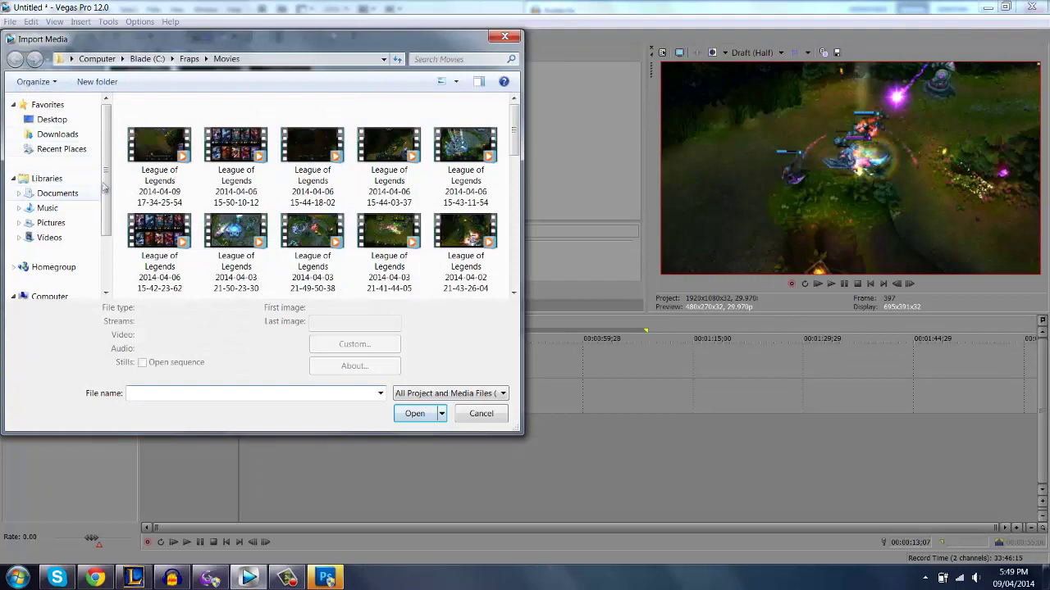
{"action": "left_click", "coordinate": [67, 135]}
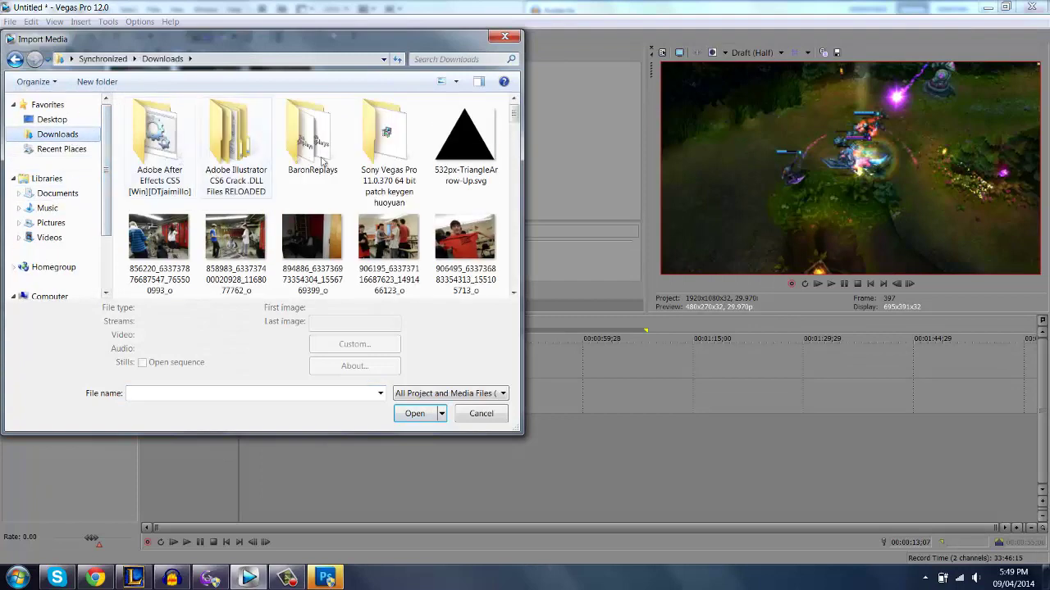
{"action": "scroll", "coordinate": [167, 156], "scroll_direction": "down", "scroll_amount": 3}
{"action": "scroll", "coordinate": [413, 209], "scroll_direction": "down", "scroll_amount": 5}
{"action": "scroll", "coordinate": [412, 213], "scroll_direction": "down", "scroll_amount": 3}
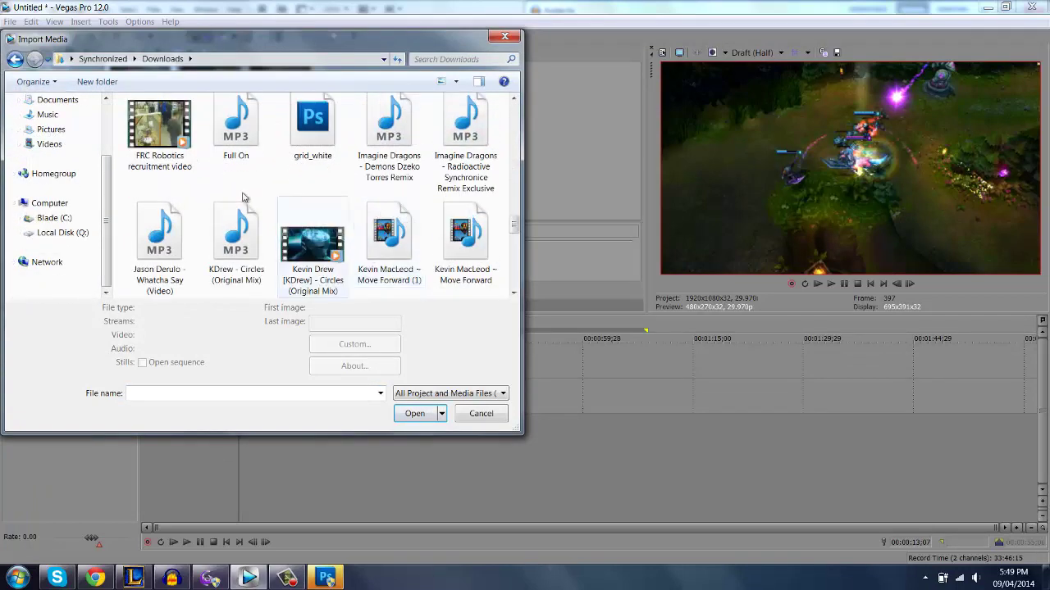
{"action": "scroll", "coordinate": [293, 184], "scroll_direction": "up", "scroll_amount": 5}
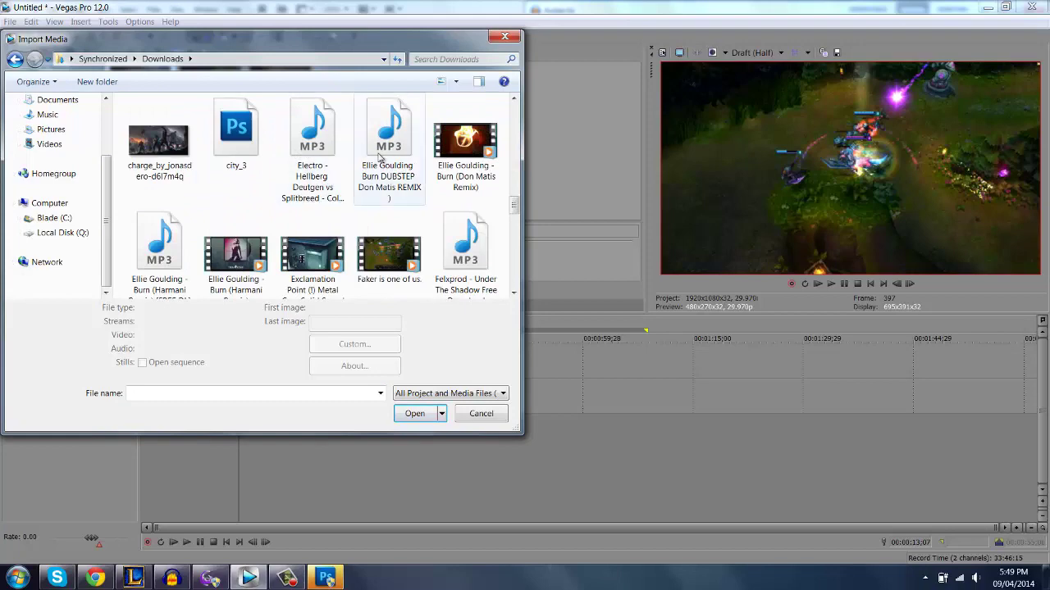
{"action": "scroll", "coordinate": [380, 157], "scroll_direction": "up", "scroll_amount": 2}
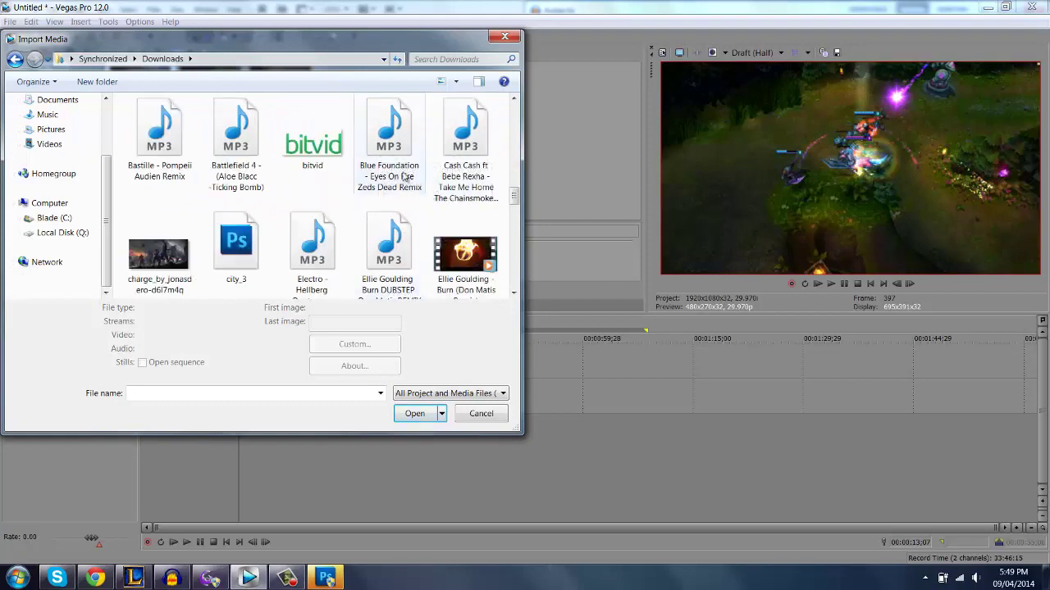
{"action": "double_click", "coordinate": [450, 173]}
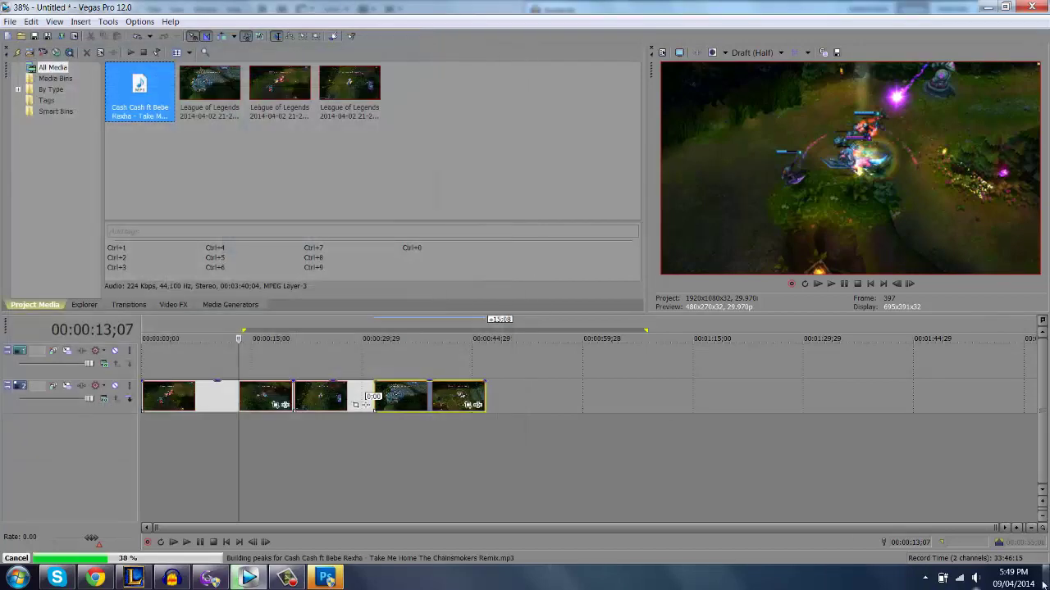
Step: Check the Vegas Pro level in the Windows volume mixer and close the mixer
{"action": "left_click", "coordinate": [987, 576]}
{"action": "left_click", "coordinate": [976, 544]}
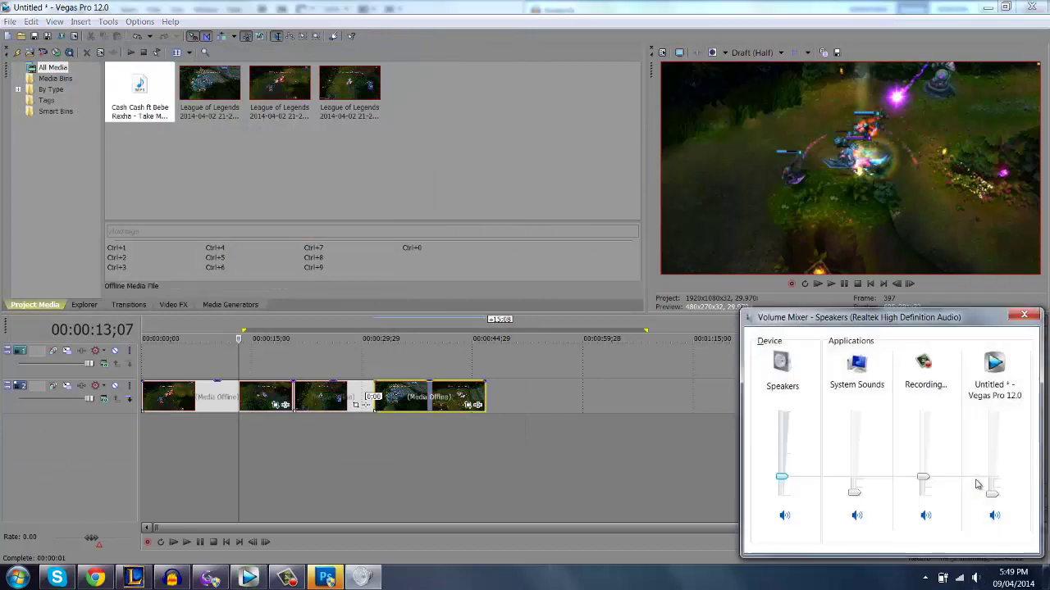
{"action": "left_click", "coordinate": [1024, 315]}
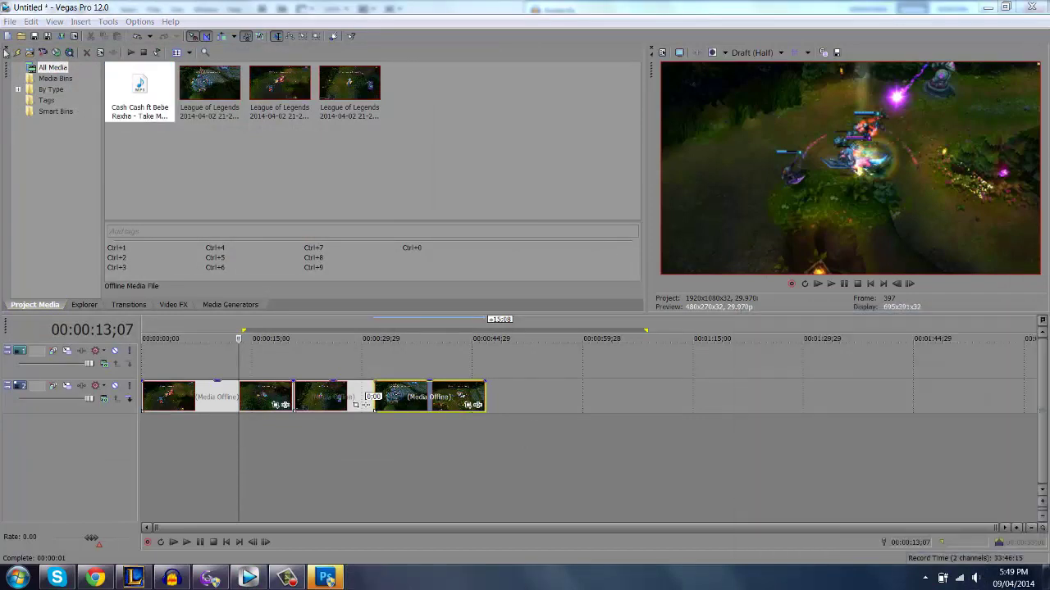
Step: Place the imported song at the timeline start on a new audio track below the clips and briefly play it from about 34 seconds
{"action": "left_click", "coordinate": [144, 89]}
{"action": "left_click_drag", "start_coordinate": [178, 93], "coordinate": [154, 434]}
{"action": "scroll", "coordinate": [153, 434], "scroll_direction": "down", "scroll_amount": 3}
{"action": "left_click", "coordinate": [279, 415]}
{"action": "key", "text": "space"}
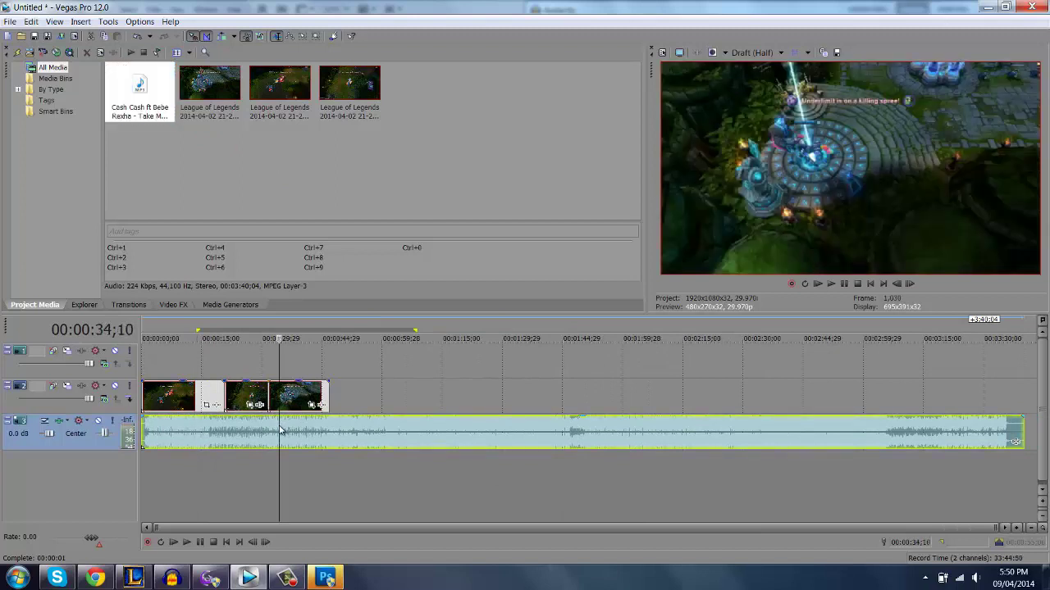
{"action": "key", "text": "space"}
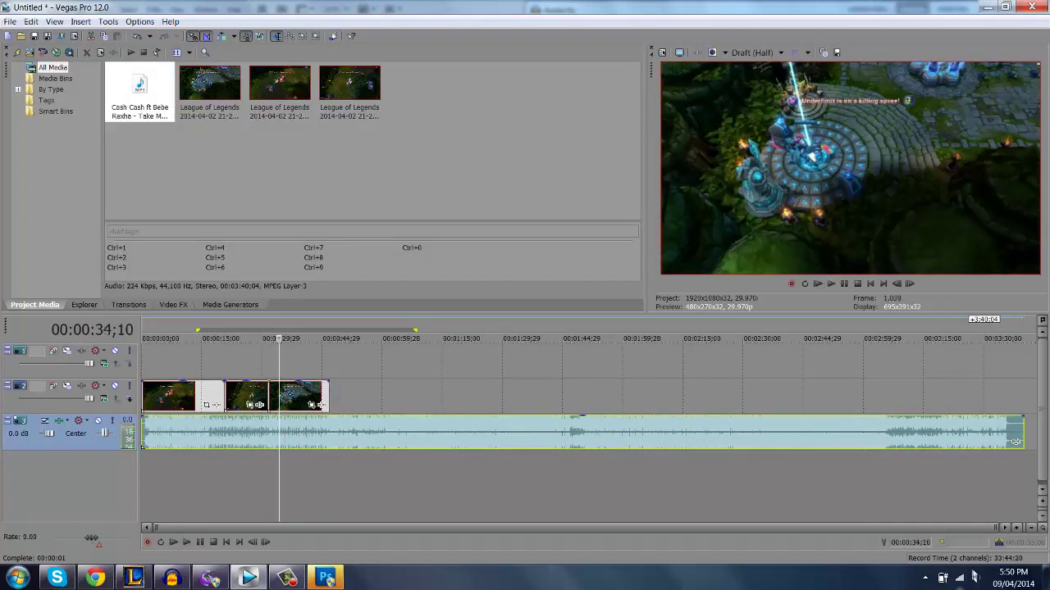
Step: Lower the Vegas Pro volume slightly in the Windows volume mixer and test the song from about 28 seconds
{"action": "left_click", "coordinate": [975, 578]}
{"action": "left_click", "coordinate": [975, 550]}
{"action": "left_click_drag", "start_coordinate": [984, 489], "coordinate": [991, 498]}
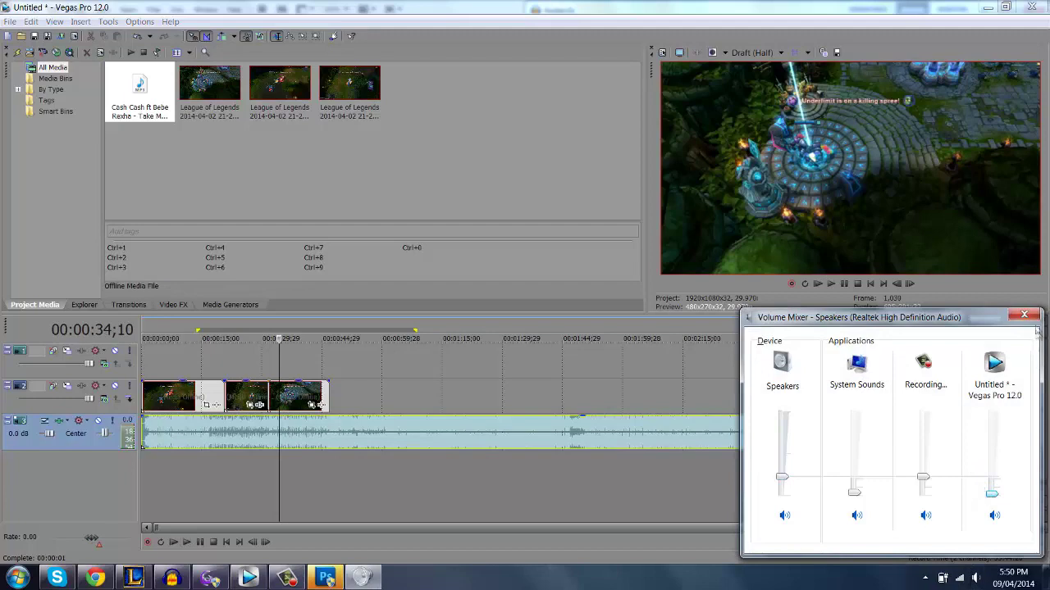
{"action": "left_click", "coordinate": [256, 434]}
{"action": "key", "text": "space"}
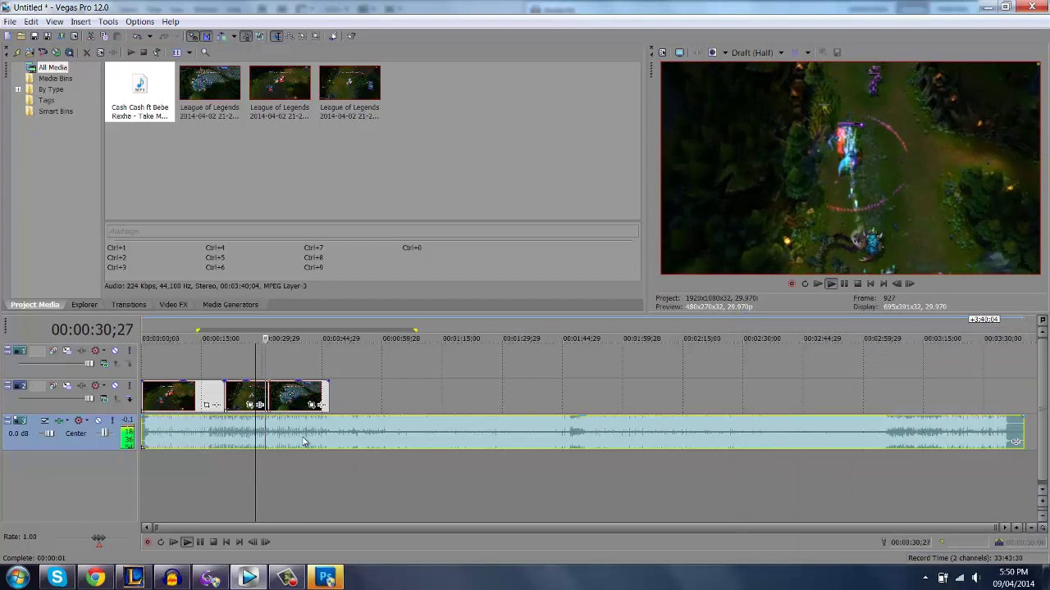
{"action": "key", "text": "space"}
Step: Split the song's audio event at 00:00:00;25, where the silent opening ends
{"action": "scroll", "coordinate": [373, 437], "scroll_direction": "up", "scroll_amount": 5}
{"action": "scroll", "coordinate": [405, 449], "scroll_direction": "down", "scroll_amount": 5}
{"action": "scroll", "coordinate": [386, 463], "scroll_direction": "up", "scroll_amount": 6}
{"action": "left_click_drag", "start_coordinate": [295, 531], "coordinate": [270, 531]}
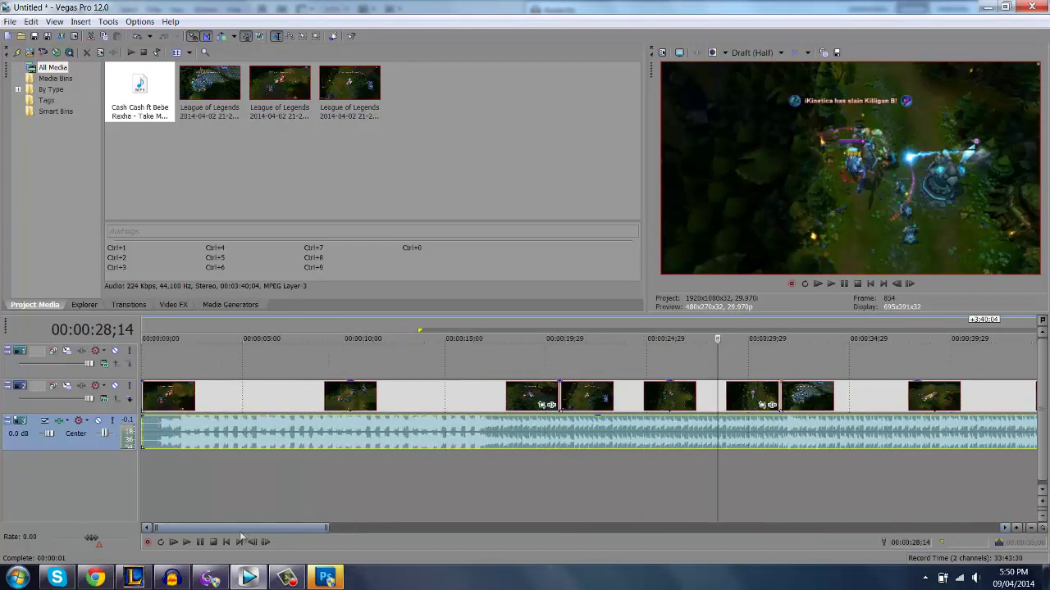
{"action": "left_click", "coordinate": [154, 434]}
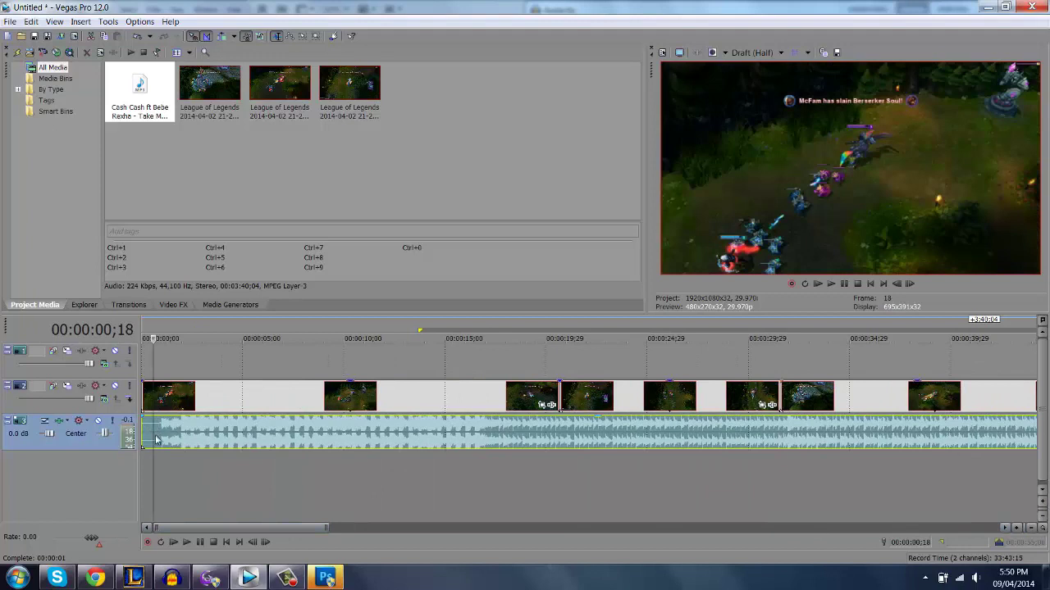
{"action": "left_click", "coordinate": [162, 437]}
{"action": "left_click", "coordinate": [160, 436]}
{"action": "double_click", "coordinate": [160, 436]}
{"action": "left_click", "coordinate": [160, 437]}
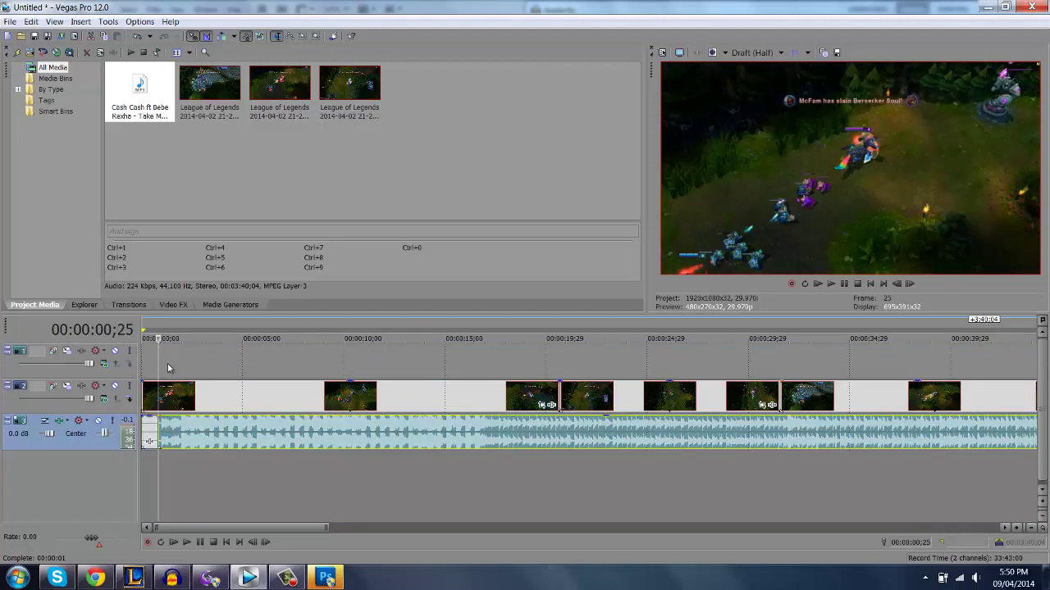
Step: Delete the silent opening piece of the song and move the remaining audio to the timeline start
{"action": "left_click", "coordinate": [148, 439]}
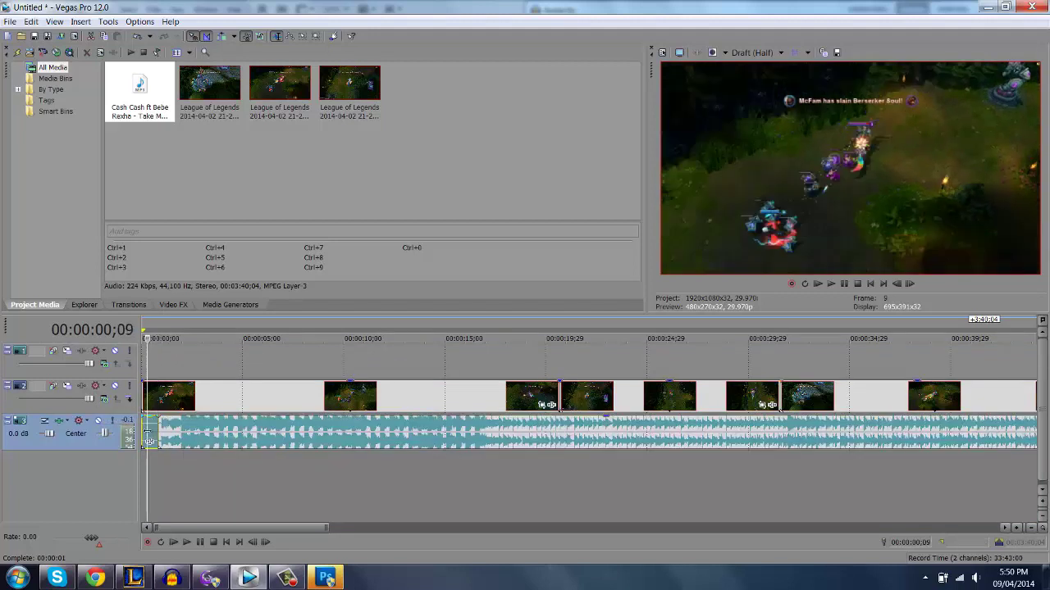
{"action": "left_click", "coordinate": [148, 438]}
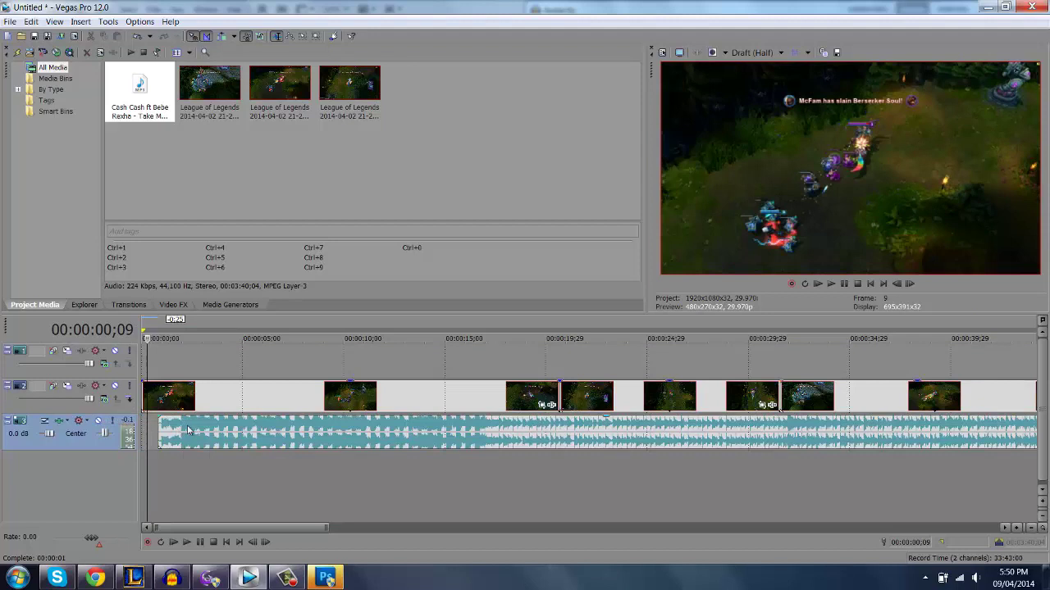
{"action": "left_click_drag", "start_coordinate": [187, 431], "coordinate": [173, 432]}
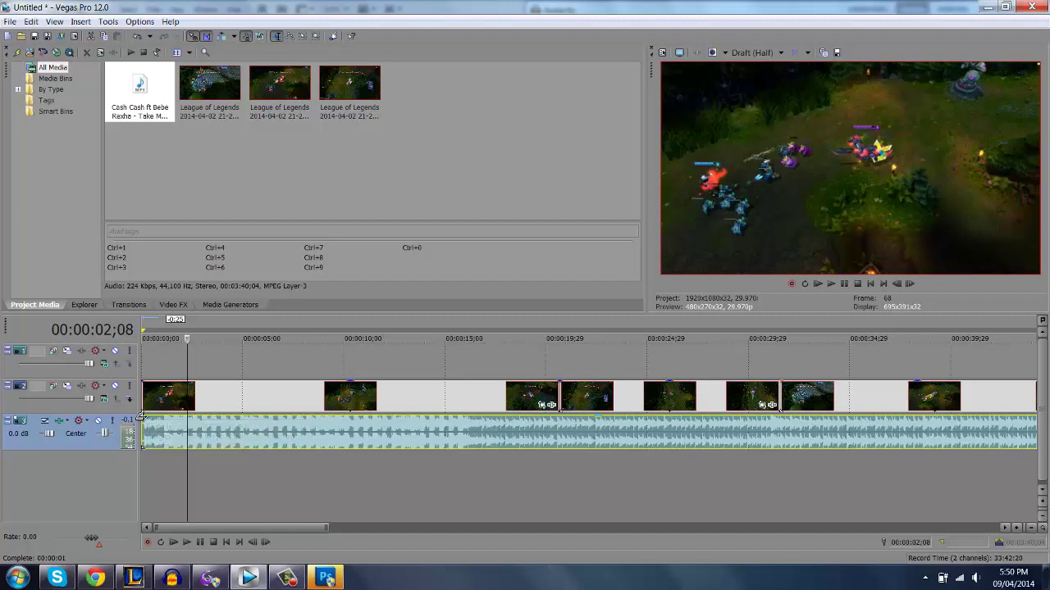
Step: Add a fade-in of about one second to the start of the song and play it from the beginning
{"action": "left_click_drag", "start_coordinate": [141, 416], "coordinate": [161, 440]}
{"action": "left_click", "coordinate": [145, 462]}
{"action": "key", "text": "space"}
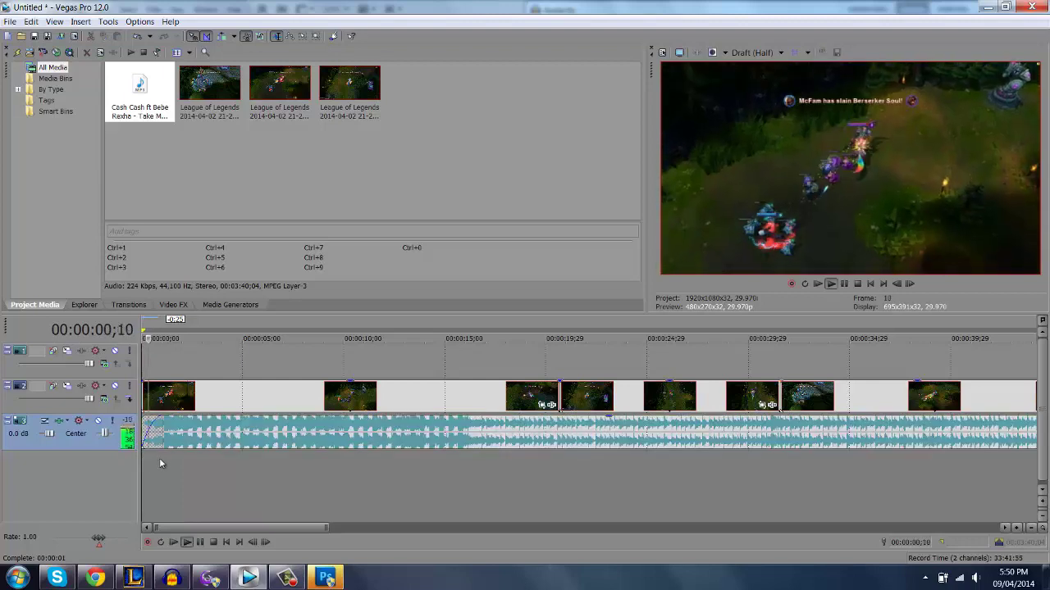
{"action": "key", "text": "space"}
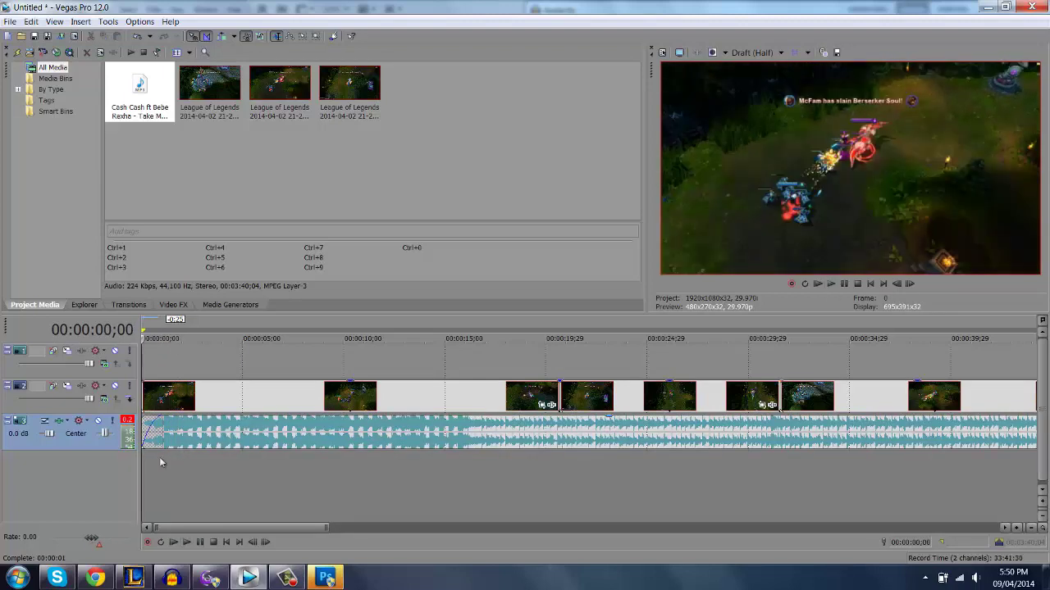
Step: Add a fade-in of about one second to the first video clip, matching the song's fade, and play it back
{"action": "scroll", "coordinate": [217, 451], "scroll_direction": "down", "scroll_amount": 5}
{"action": "scroll", "coordinate": [197, 447], "scroll_direction": "up", "scroll_amount": 4}
{"action": "left_click", "coordinate": [204, 397]}
{"action": "key", "text": "space"}
{"action": "key", "text": "Return"}
{"action": "scroll", "coordinate": [264, 402], "scroll_direction": "down", "scroll_amount": 4}
{"action": "scroll", "coordinate": [264, 402], "scroll_direction": "up", "scroll_amount": 2}
{"action": "left_click", "coordinate": [155, 421]}
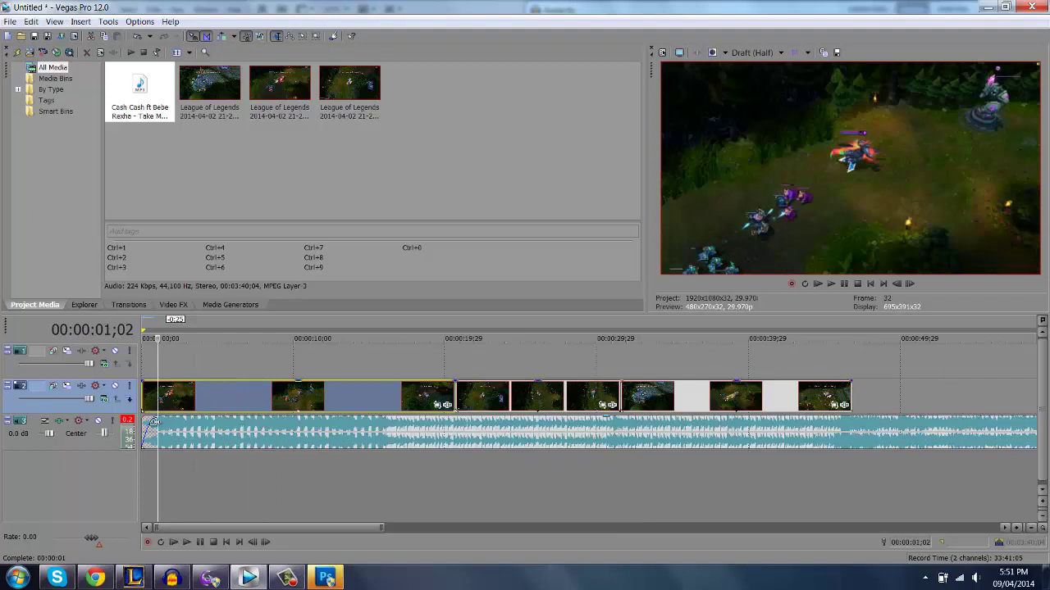
{"action": "left_click_drag", "start_coordinate": [141, 382], "coordinate": [149, 385]}
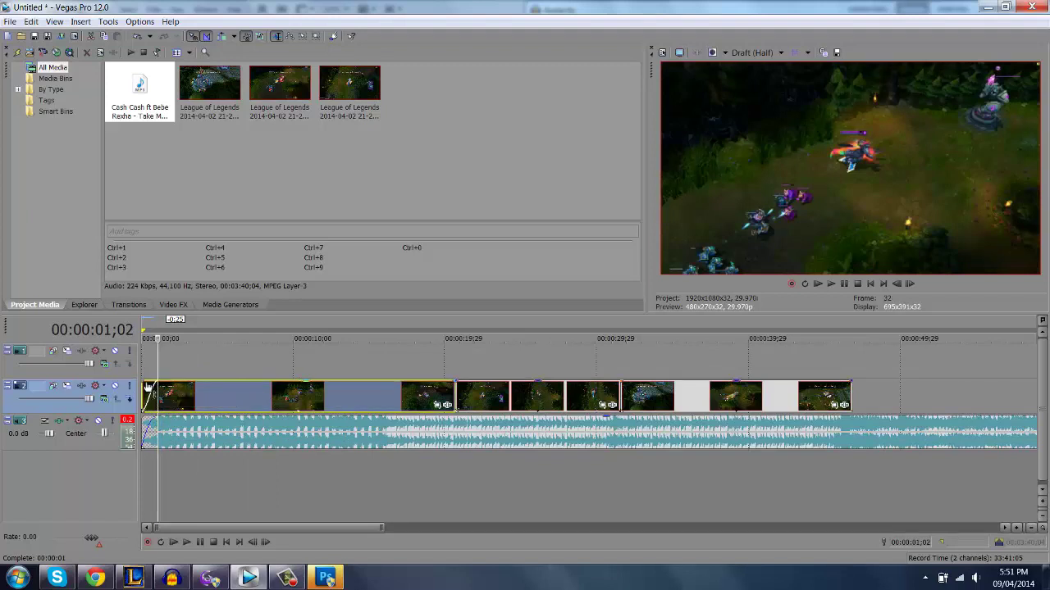
{"action": "key", "text": "Home"}
{"action": "key", "text": "space"}
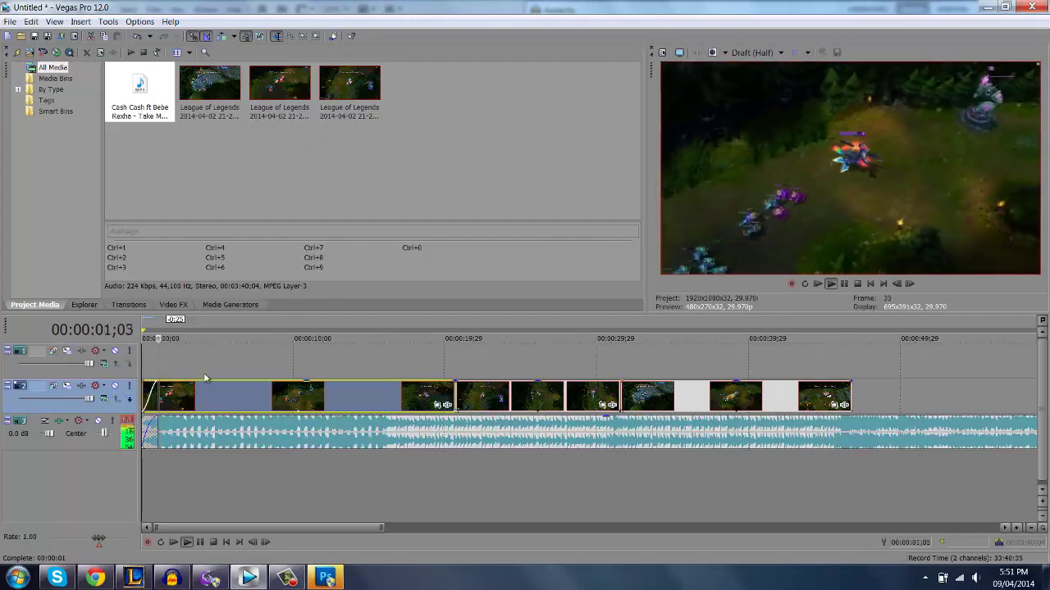
{"action": "key", "text": "space"}
Step: Move the second video clip earlier to overlap the first clip by 7 frames and play back the crossfade
{"action": "scroll", "coordinate": [656, 405], "scroll_direction": "up", "scroll_amount": 2}
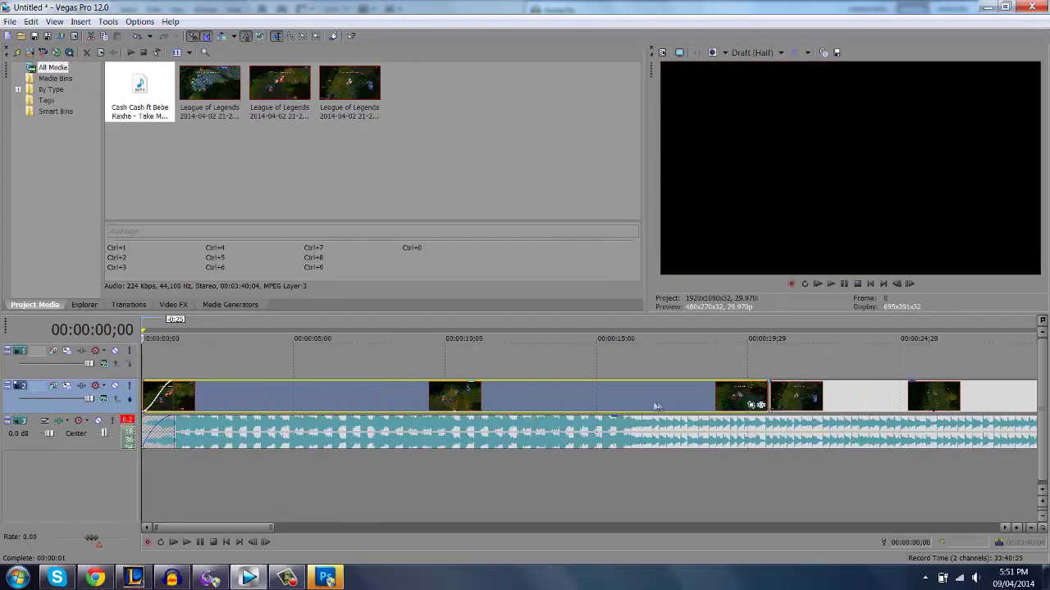
{"action": "left_click_drag", "start_coordinate": [264, 533], "coordinate": [285, 533]}
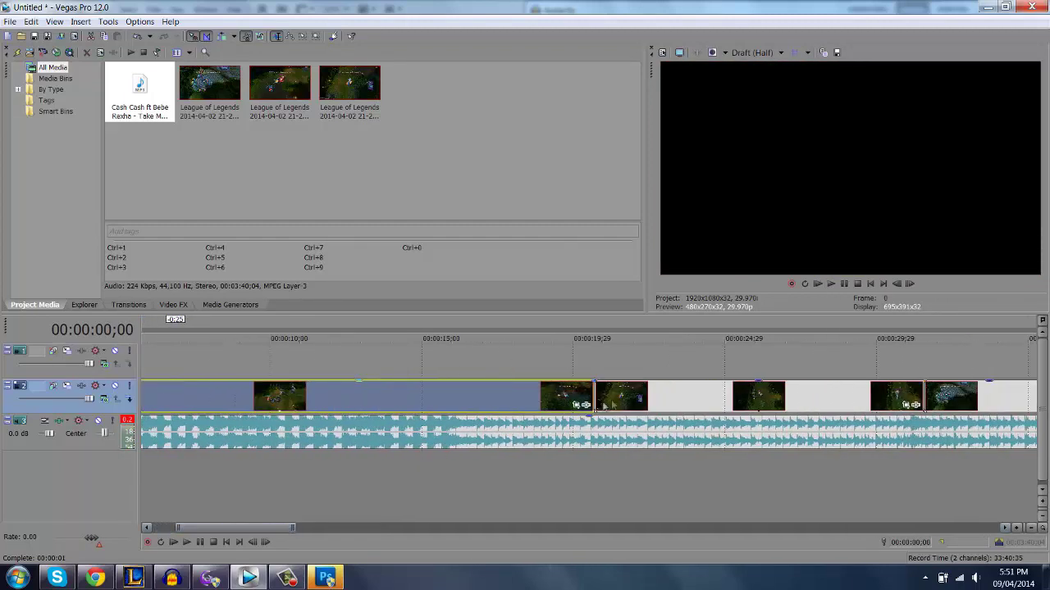
{"action": "left_click", "coordinate": [625, 402]}
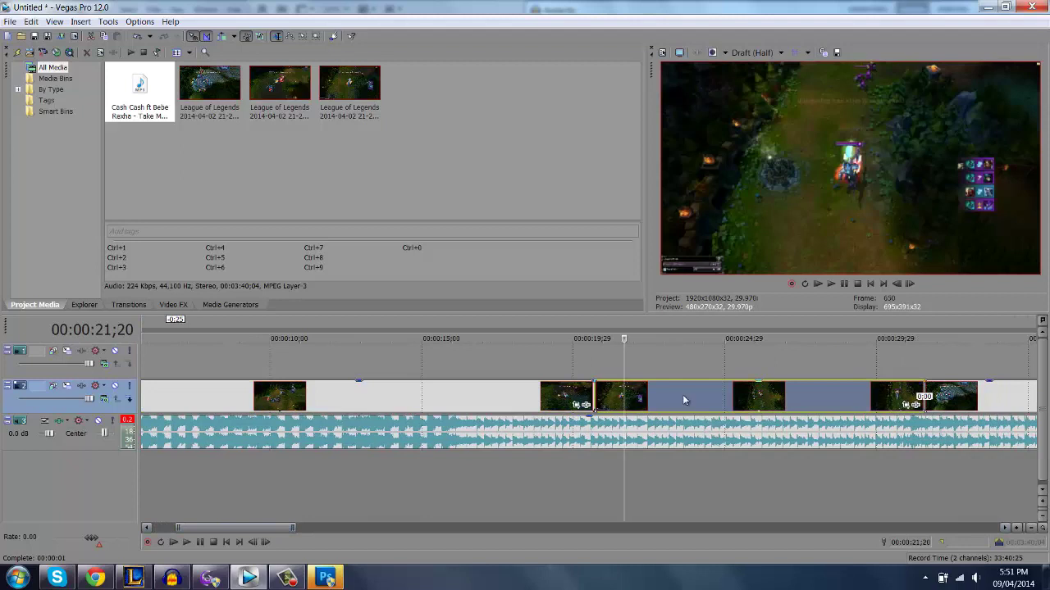
{"action": "left_click_drag", "start_coordinate": [684, 397], "coordinate": [677, 397]}
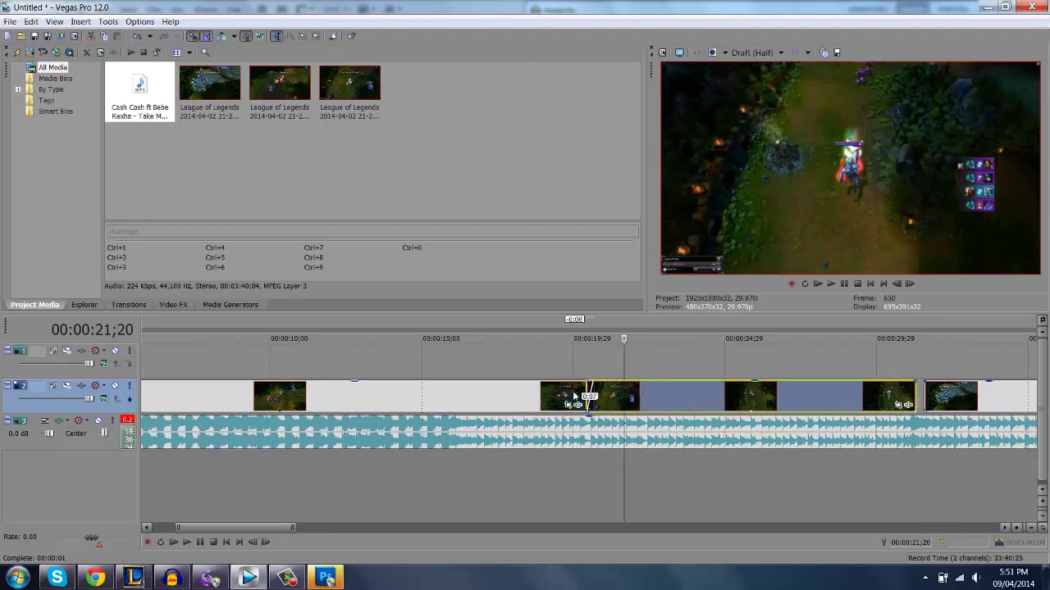
{"action": "left_click", "coordinate": [590, 369]}
{"action": "key", "text": "space"}
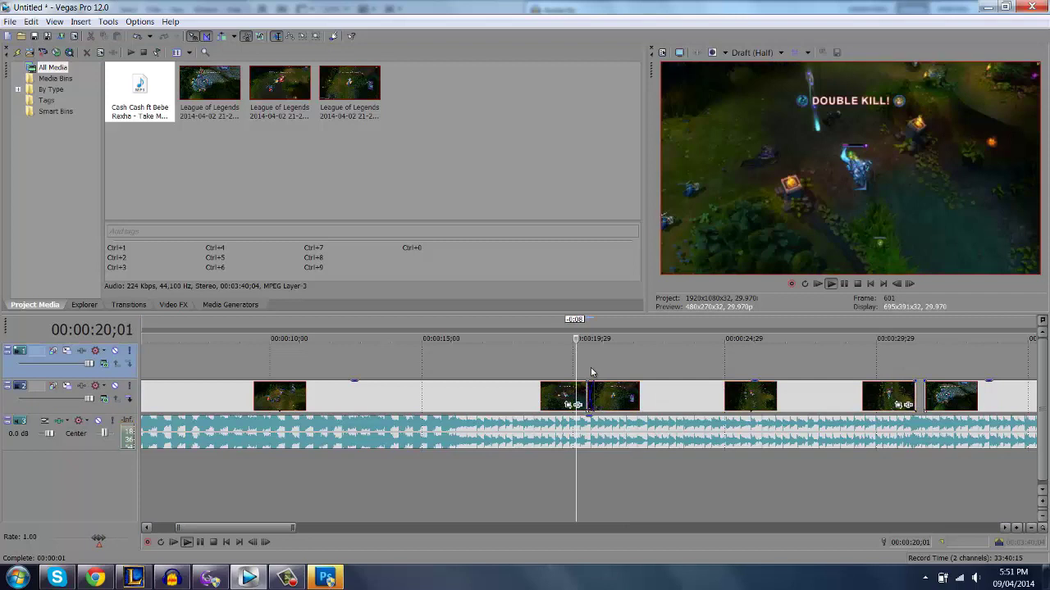
{"action": "key", "text": "space"}
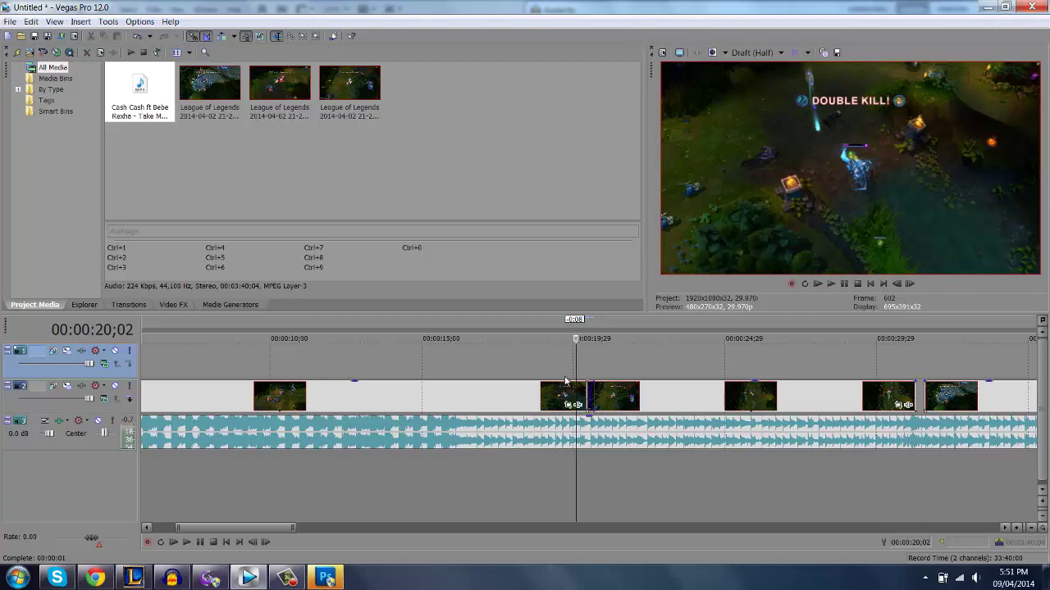
{"action": "key", "text": "space"}
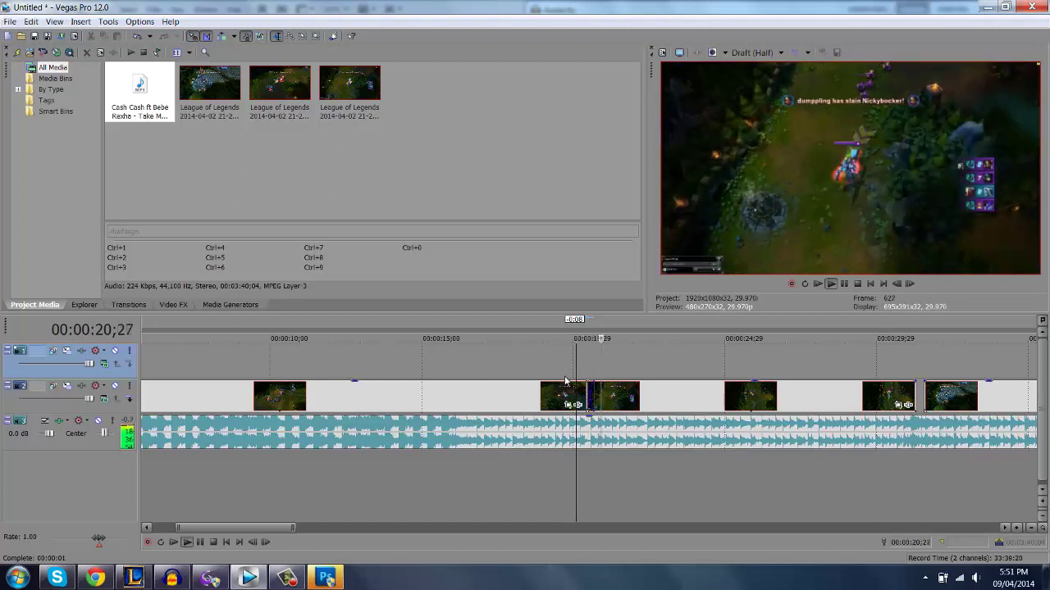
{"action": "key", "text": "space"}
{"action": "key", "text": "space"}
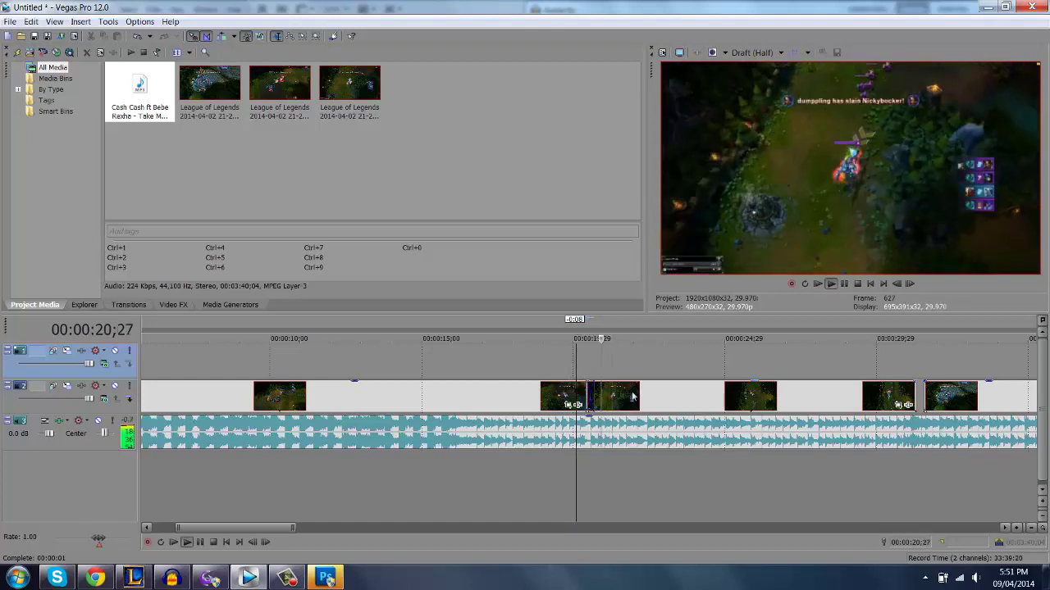
{"action": "key", "text": "space"}
Step: Lengthen the crossfade between the first two clips by moving the second clip another 1:05 earlier, and play it back
{"action": "left_click_drag", "start_coordinate": [579, 384], "coordinate": [535, 376]}
{"action": "key", "text": "space"}
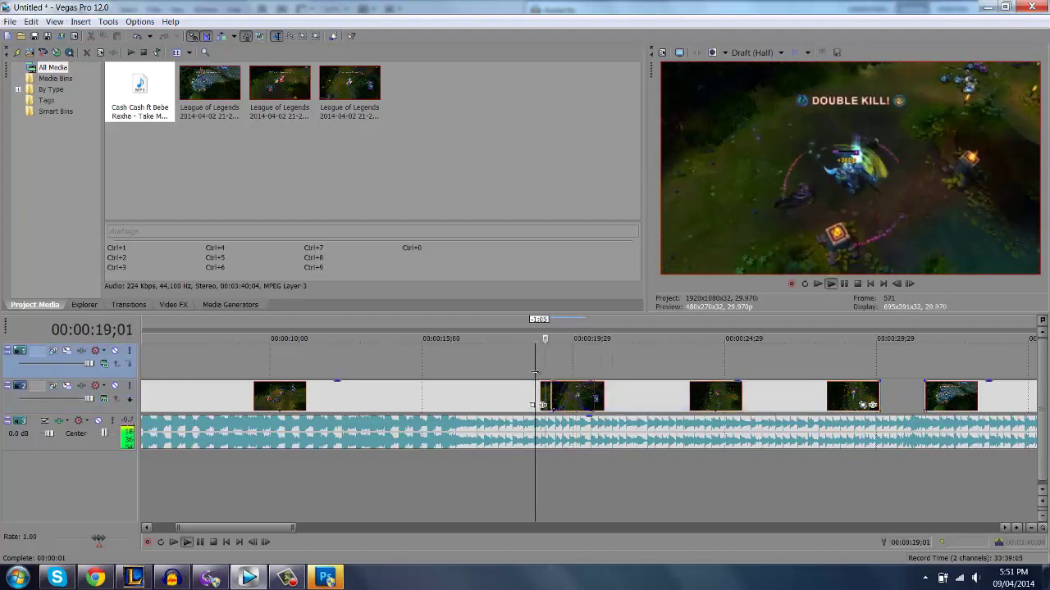
Step: Stop the playback and crop the second video clip to 840 wide by 472.5 high, centred, with Event Pan/Crop
{"action": "key", "text": "space"}
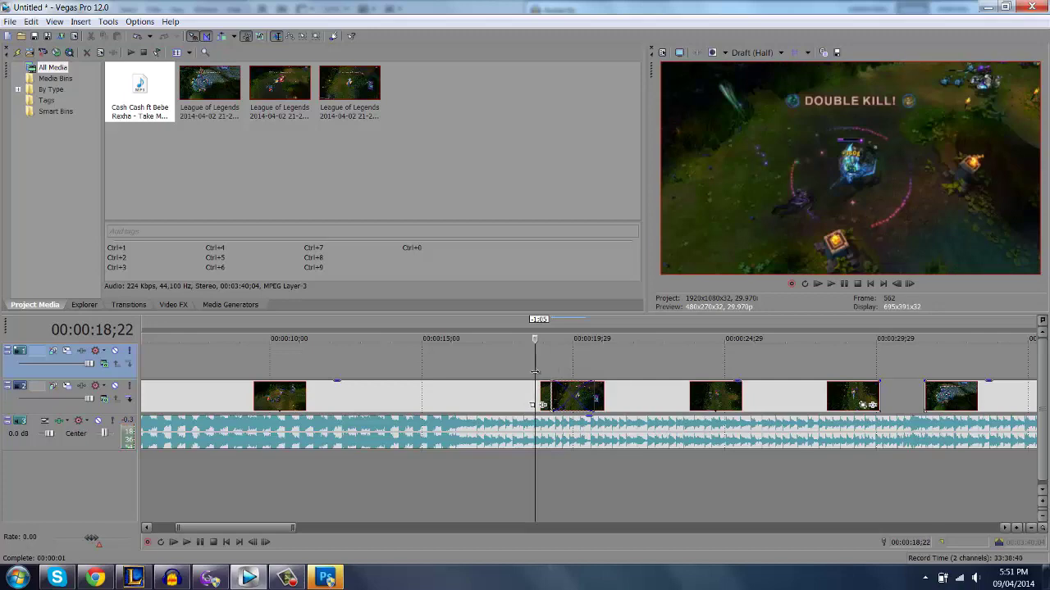
{"action": "scroll", "coordinate": [625, 351], "scroll_direction": "down", "scroll_amount": 6}
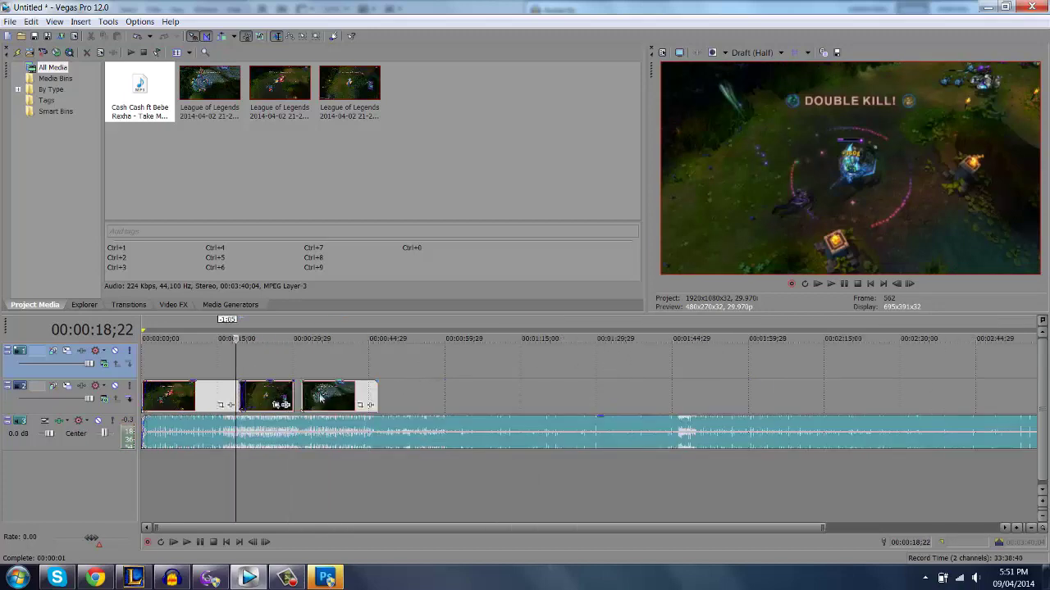
{"action": "left_click", "coordinate": [284, 398]}
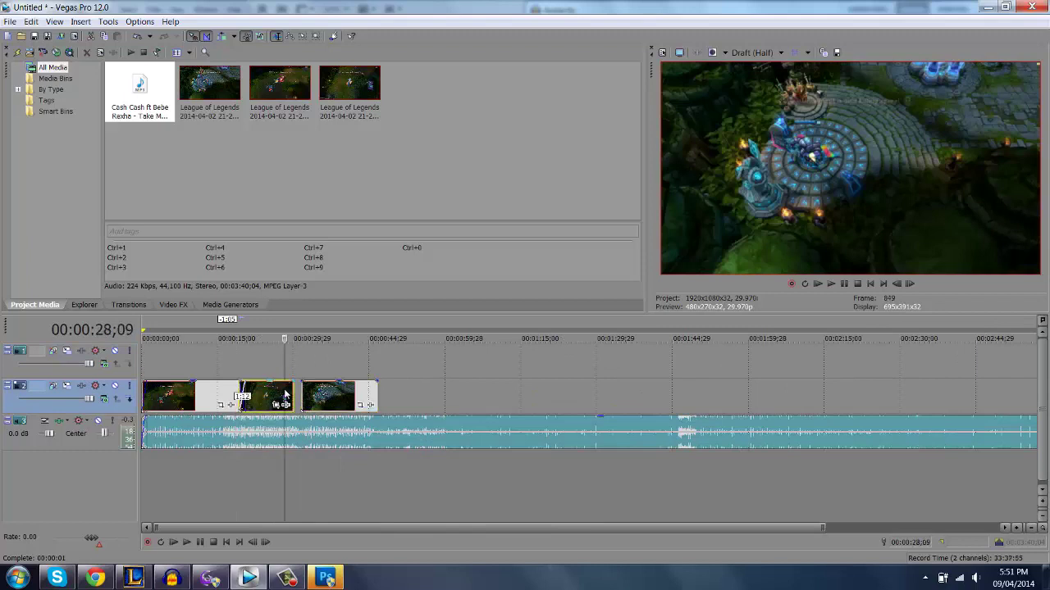
{"action": "scroll", "coordinate": [469, 361], "scroll_direction": "up", "scroll_amount": 3}
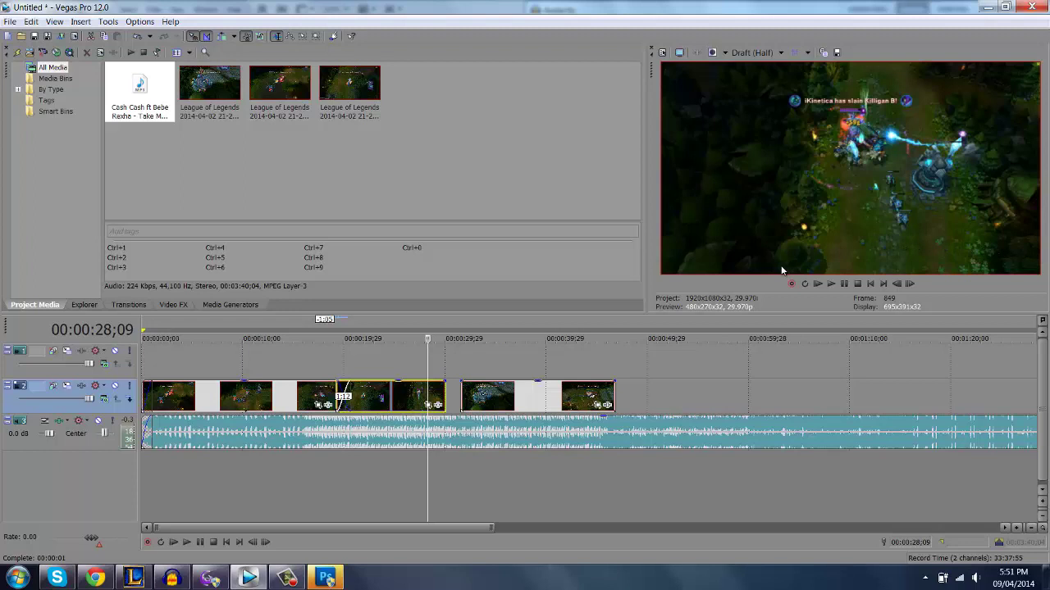
{"action": "left_click", "coordinate": [408, 400]}
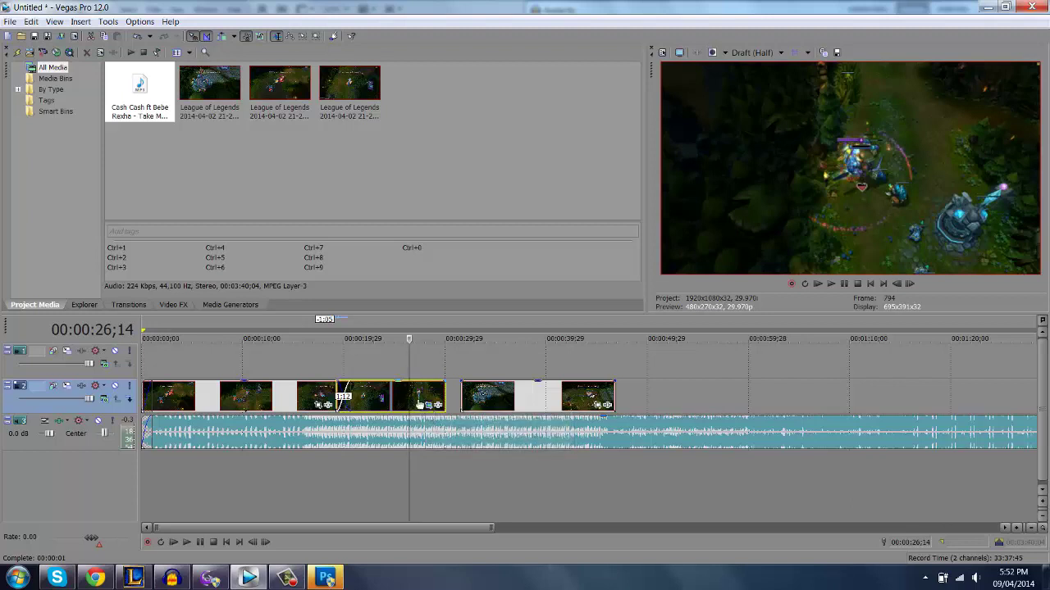
{"action": "left_click", "coordinate": [419, 404]}
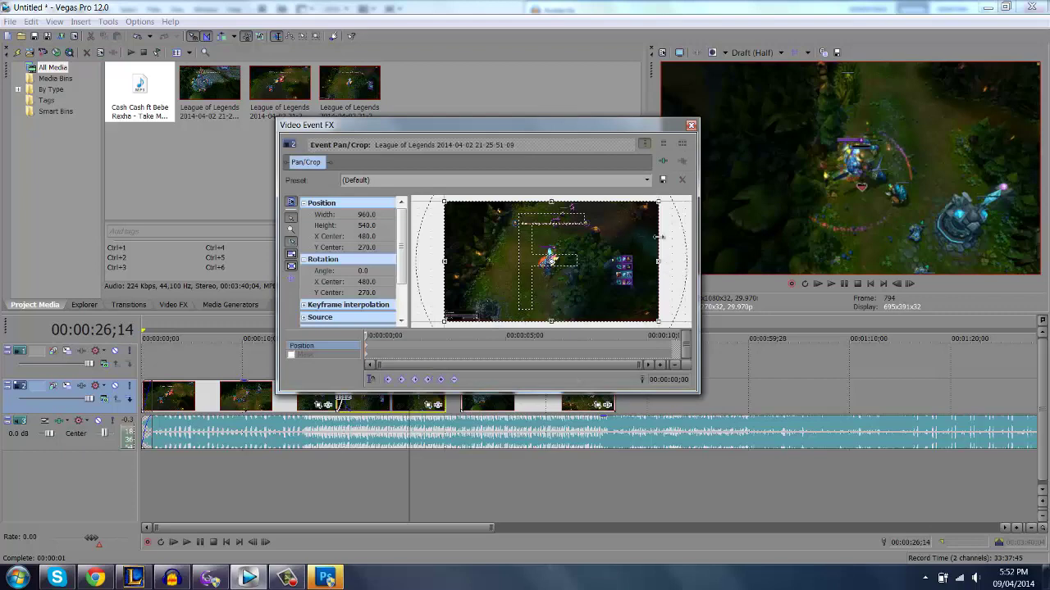
{"action": "scroll", "coordinate": [673, 238], "scroll_direction": "down", "scroll_amount": 5}
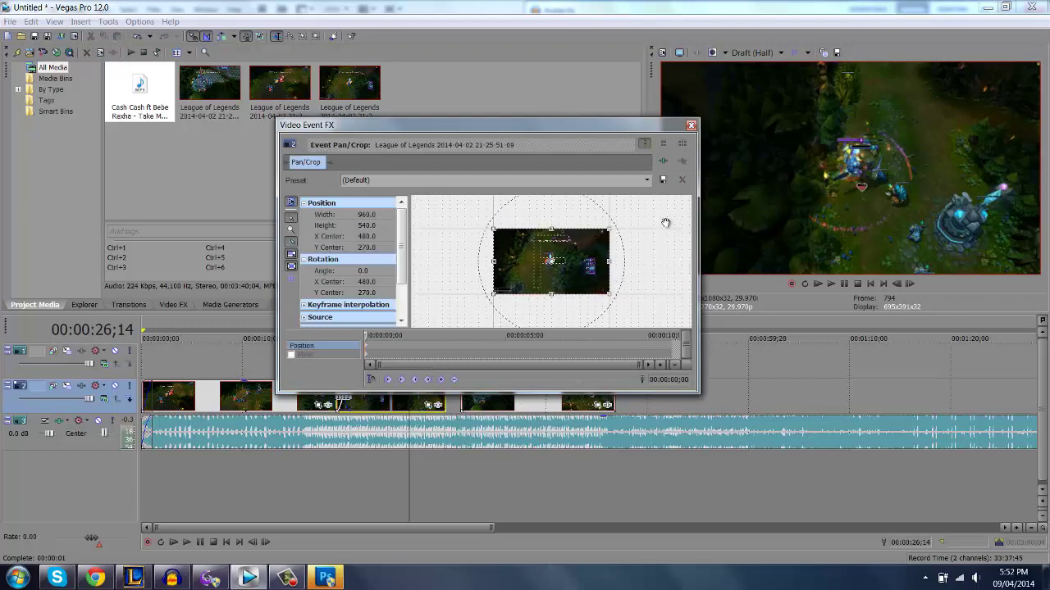
{"action": "scroll", "coordinate": [633, 234], "scroll_direction": "up", "scroll_amount": 1}
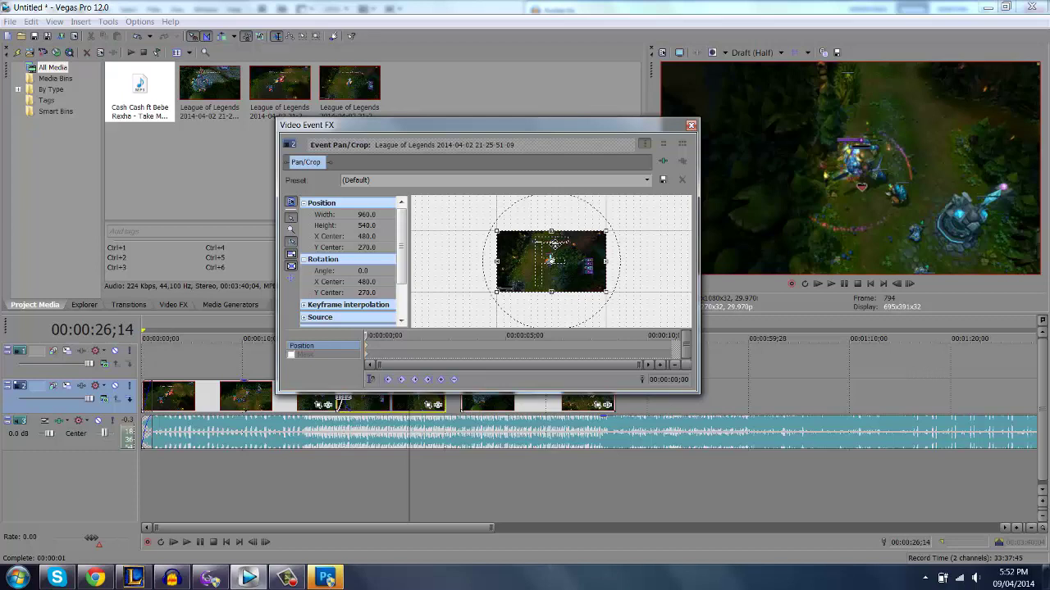
{"action": "mouse_move", "coordinate": [609, 296]}
{"action": "left_mouse_down"}
{"action": "mouse_move", "coordinate": [695, 381]}
{"action": "mouse_move", "coordinate": [621, 300]}
{"action": "mouse_move", "coordinate": [590, 292]}
{"action": "left_mouse_up"}
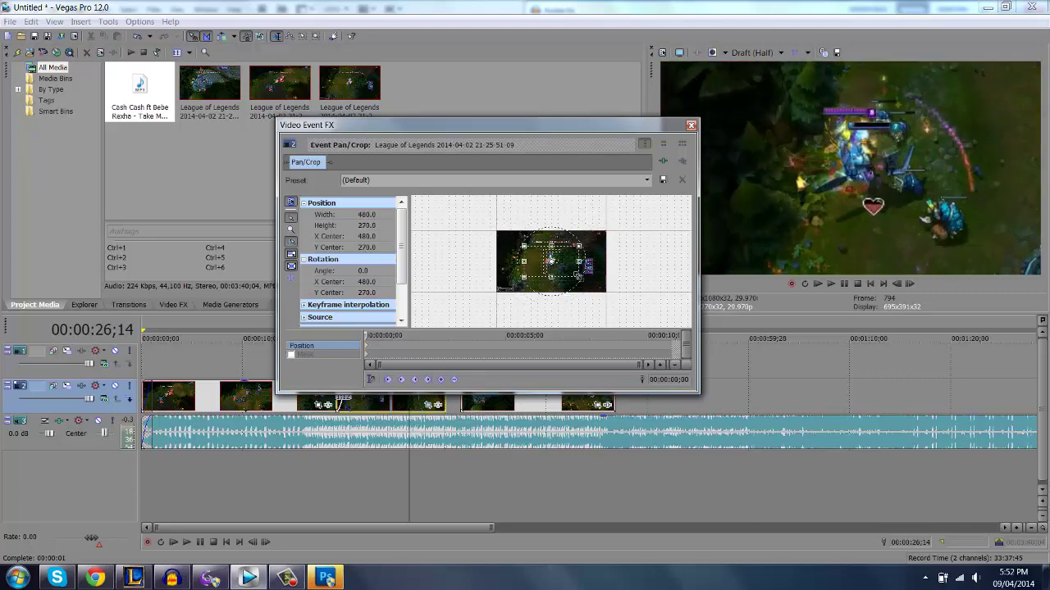
{"action": "left_click_drag", "start_coordinate": [571, 274], "coordinate": [592, 289]}
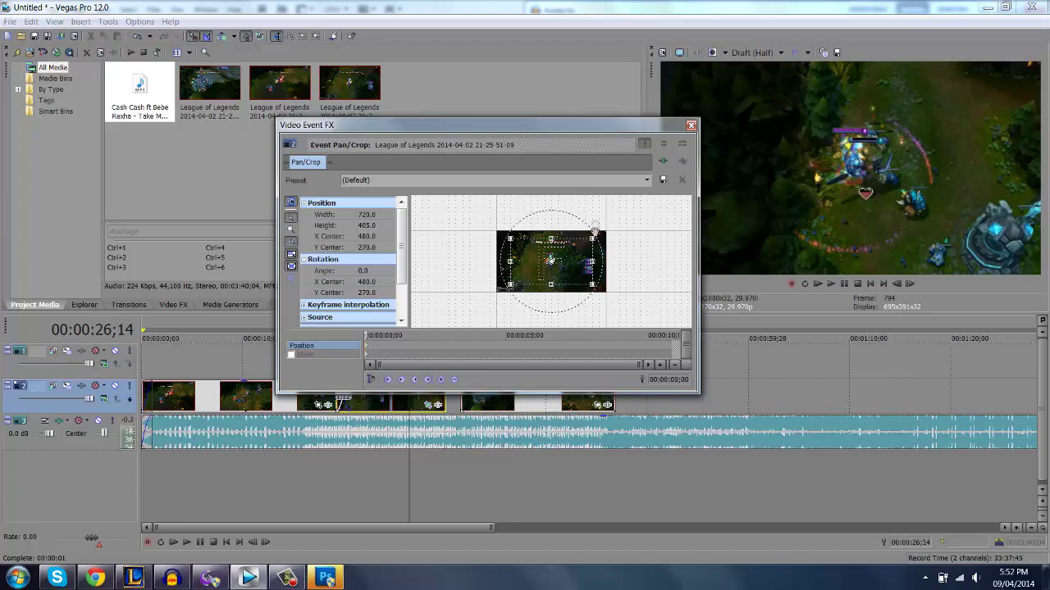
{"action": "left_click_drag", "start_coordinate": [591, 283], "coordinate": [598, 289]}
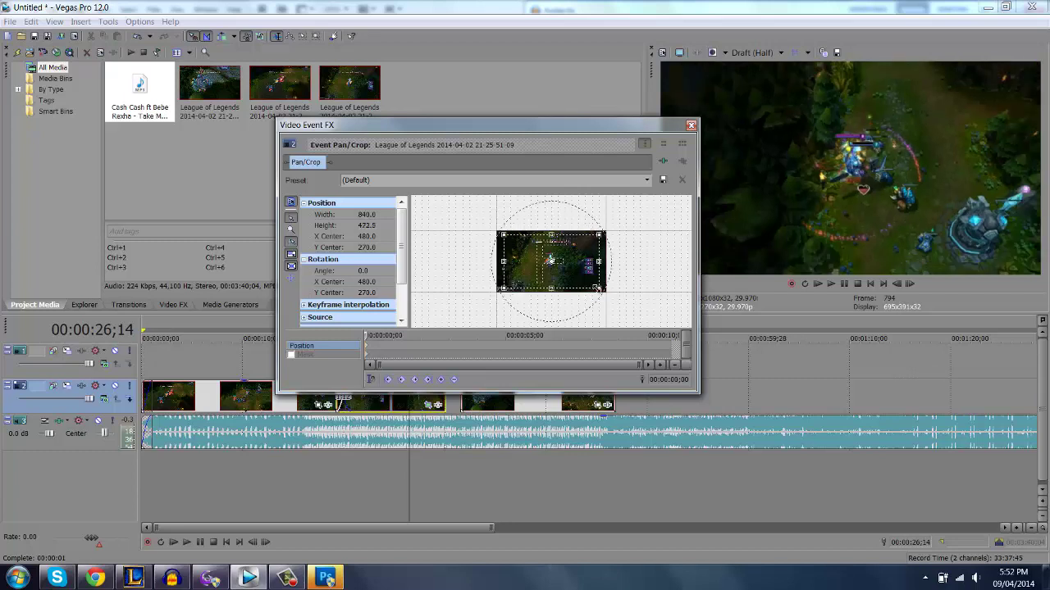
{"action": "left_click", "coordinate": [691, 125]}
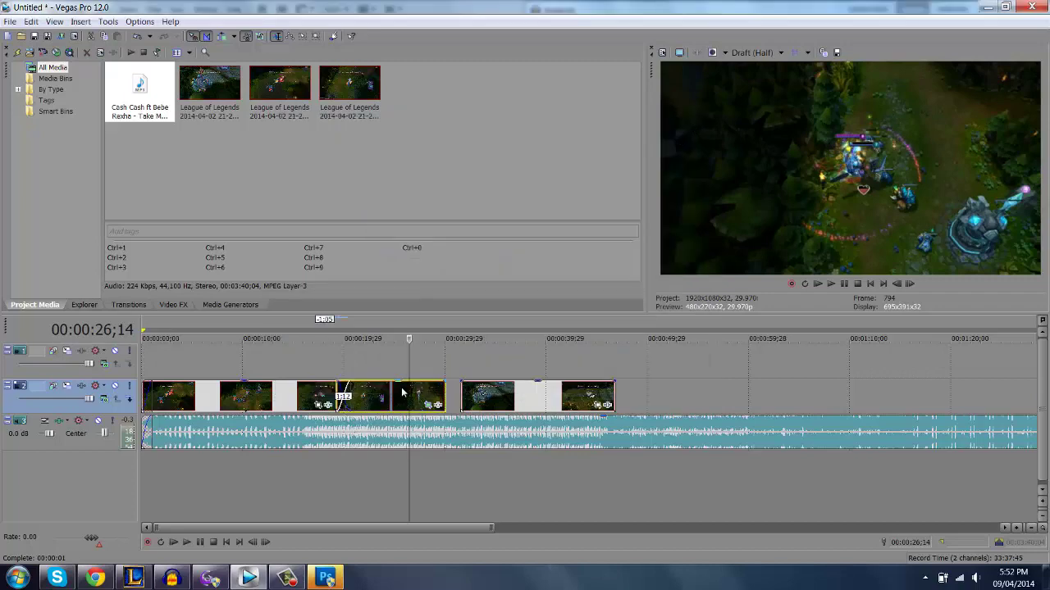
Step: Copy the second video clip and paste its event attributes onto the third and first video clips
{"action": "left_click", "coordinate": [497, 392]}
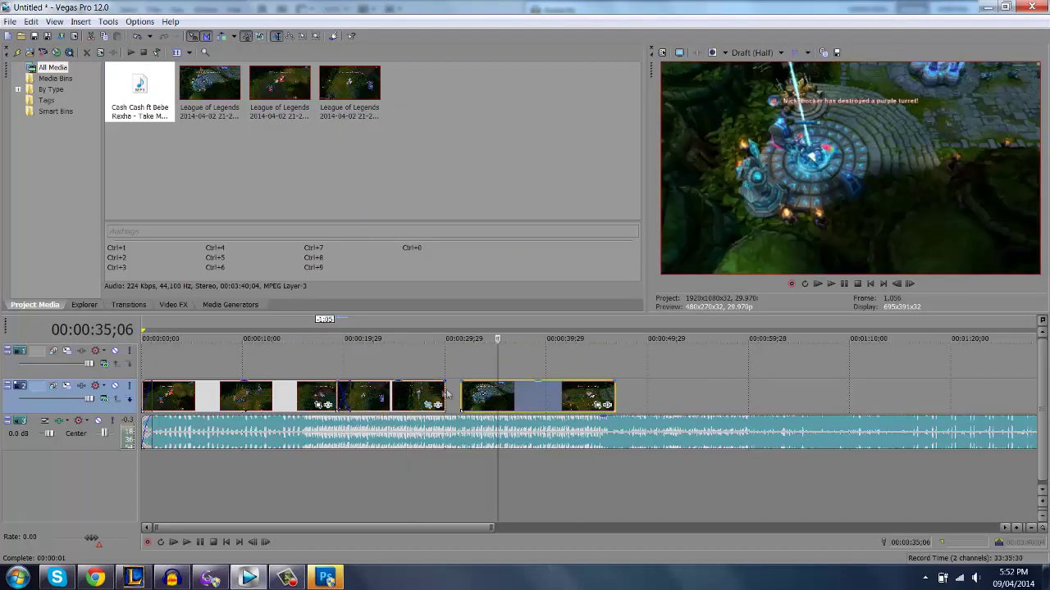
{"action": "left_click", "coordinate": [431, 394]}
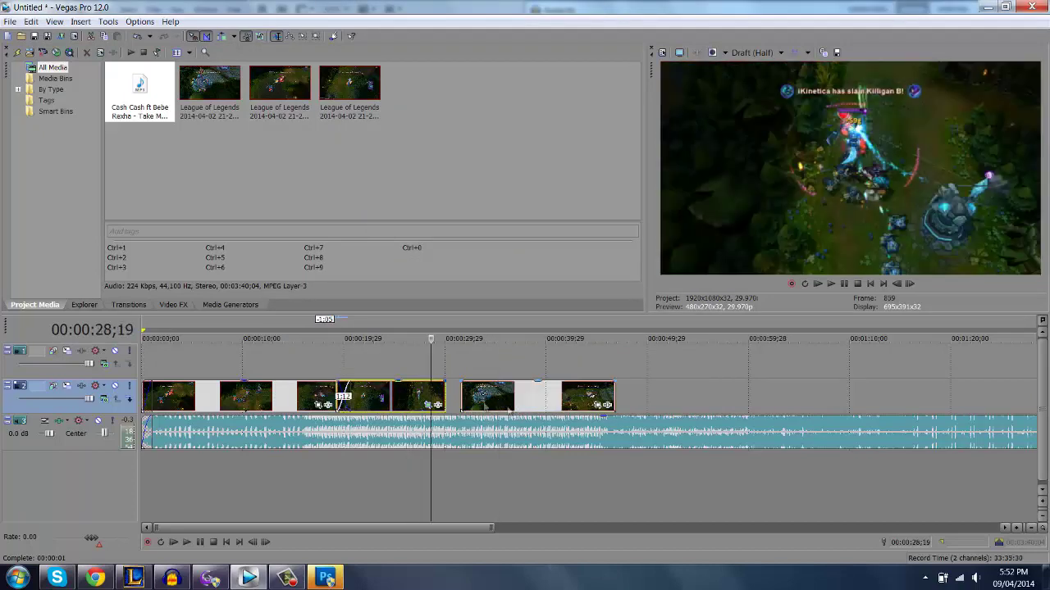
{"action": "right_click", "coordinate": [412, 398]}
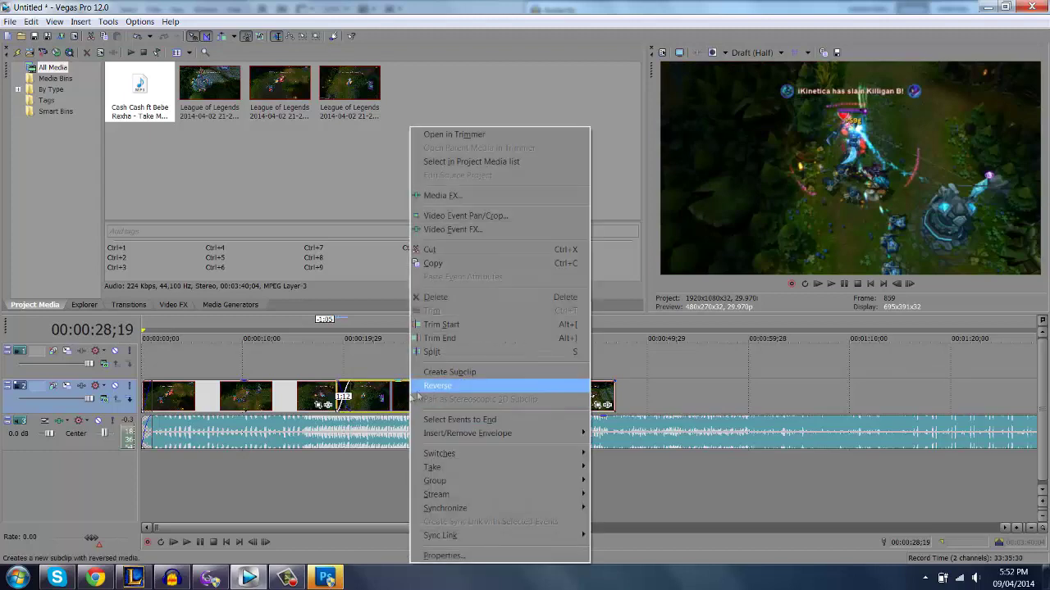
{"action": "left_click", "coordinate": [399, 397]}
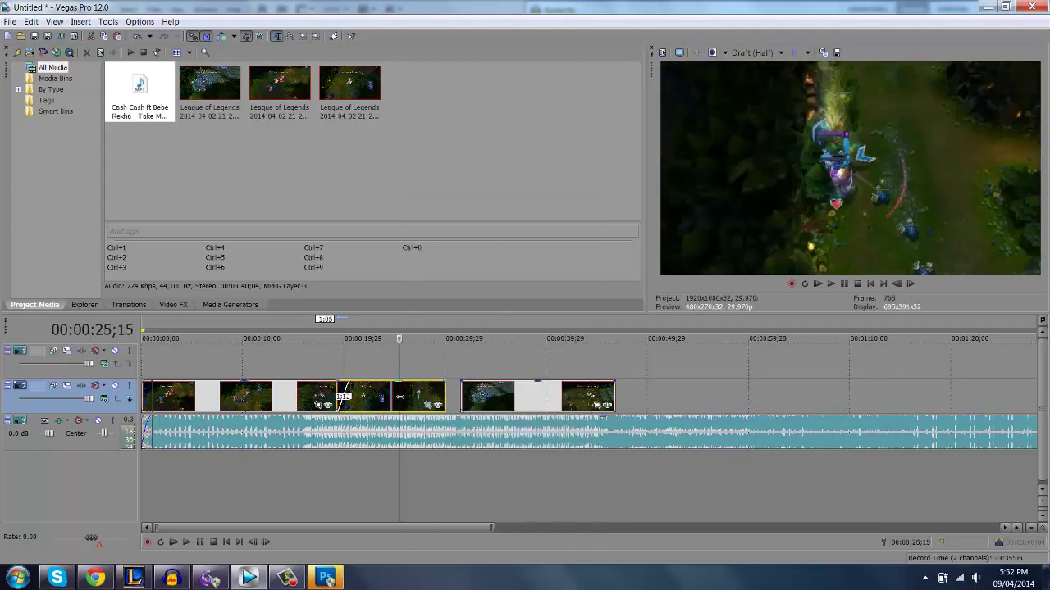
{"action": "left_click", "coordinate": [492, 402]}
{"action": "right_click", "coordinate": [491, 401]}
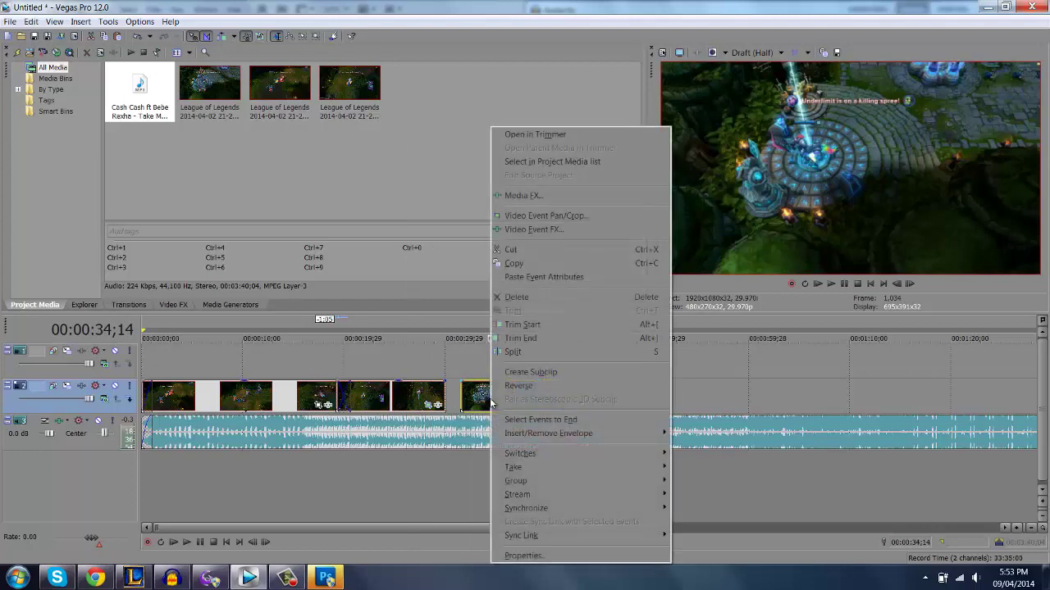
{"action": "key", "text": "Escape"}
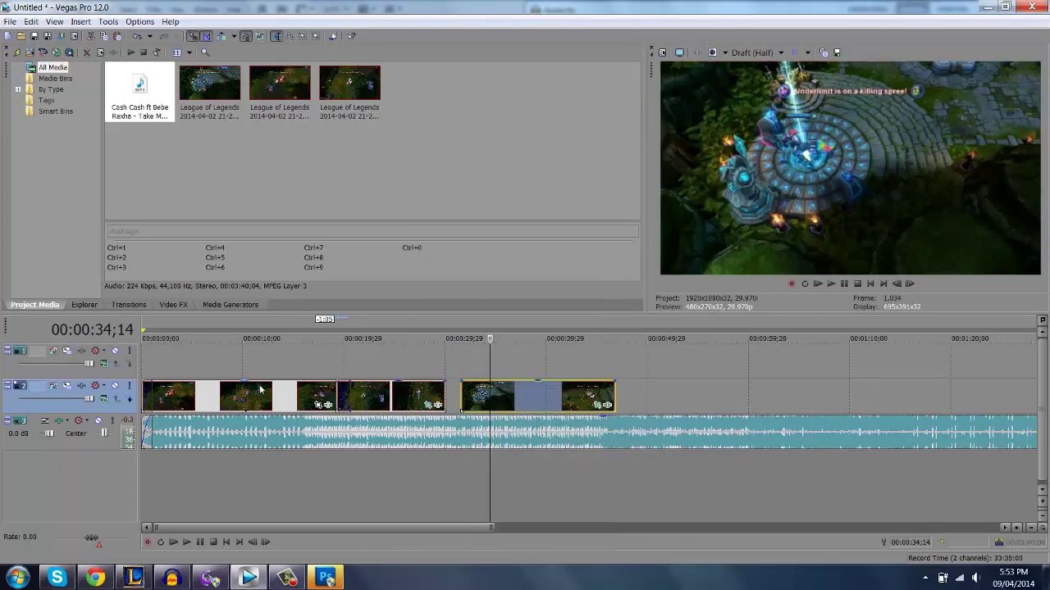
{"action": "right_click", "coordinate": [259, 390]}
{"action": "key", "text": "Escape"}
Step: Play the first video clip briefly and check the pan/crop settings of the first and second clips
{"action": "left_click", "coordinate": [259, 390]}
{"action": "key", "text": "space"}
{"action": "key", "text": "space"}
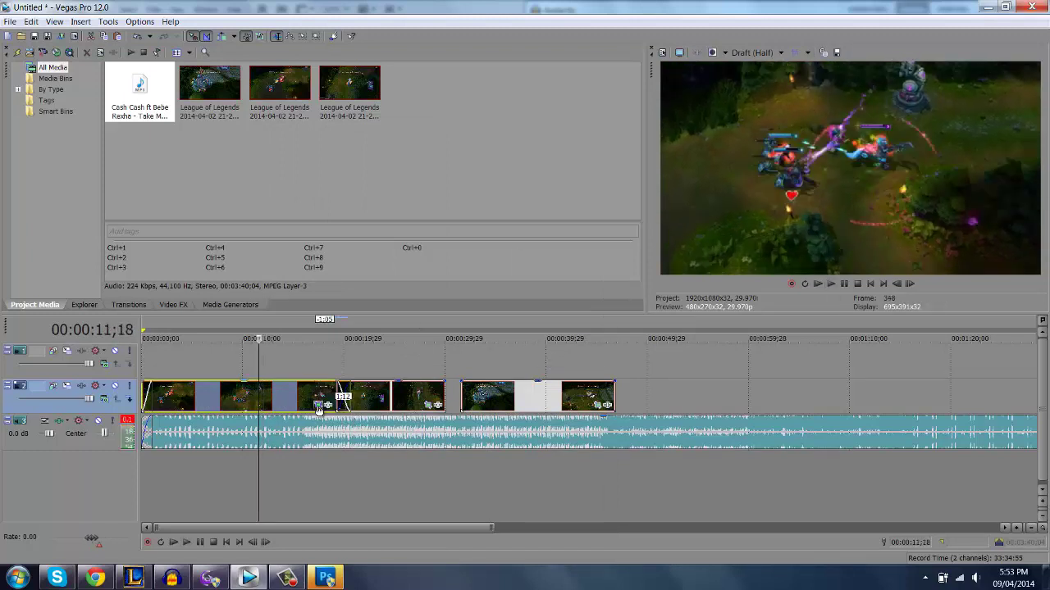
{"action": "left_click", "coordinate": [319, 406]}
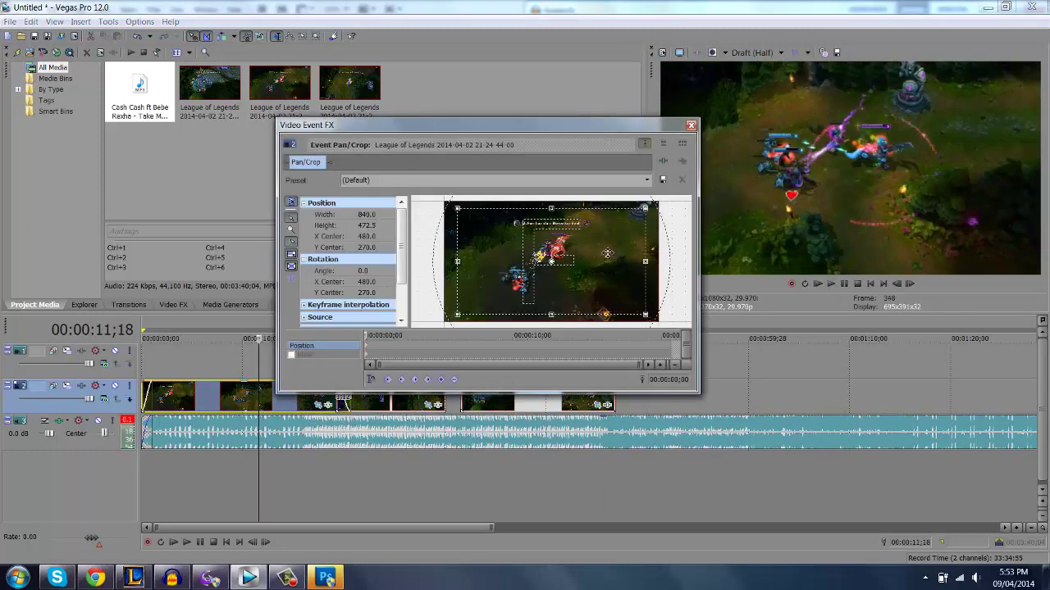
{"action": "left_click", "coordinate": [692, 125]}
{"action": "left_click", "coordinate": [417, 404]}
{"action": "left_click", "coordinate": [428, 405]}
{"action": "left_click", "coordinate": [691, 125]}
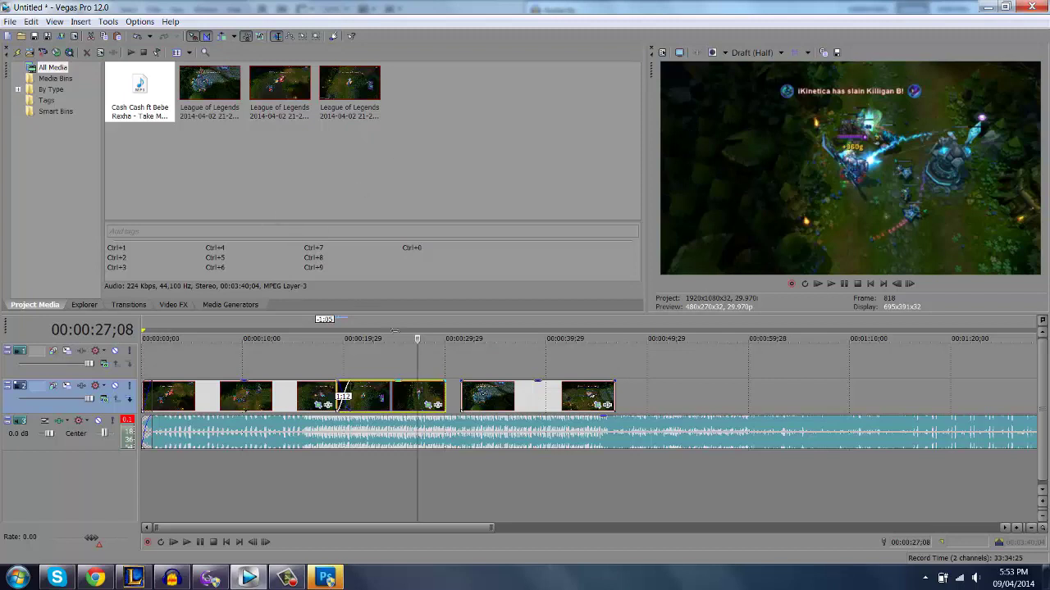
Step: Move the third video clip earlier to overlap the second clip by 16 frames and play back the crossfade
{"action": "left_click", "coordinate": [473, 399]}
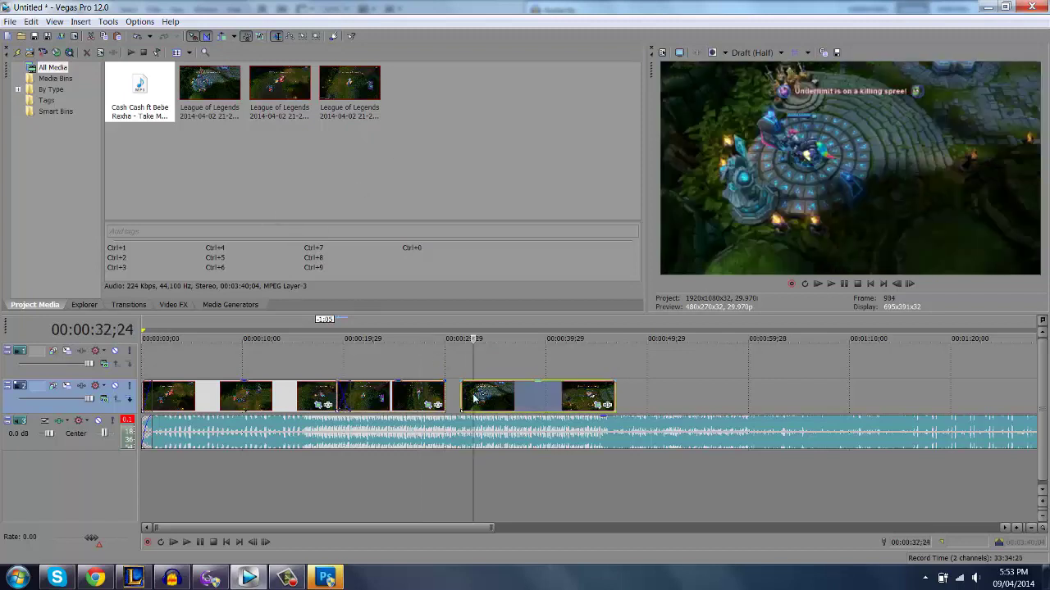
{"action": "left_click", "coordinate": [427, 394]}
{"action": "left_click_drag", "start_coordinate": [481, 397], "coordinate": [452, 391]}
{"action": "left_click", "coordinate": [422, 358]}
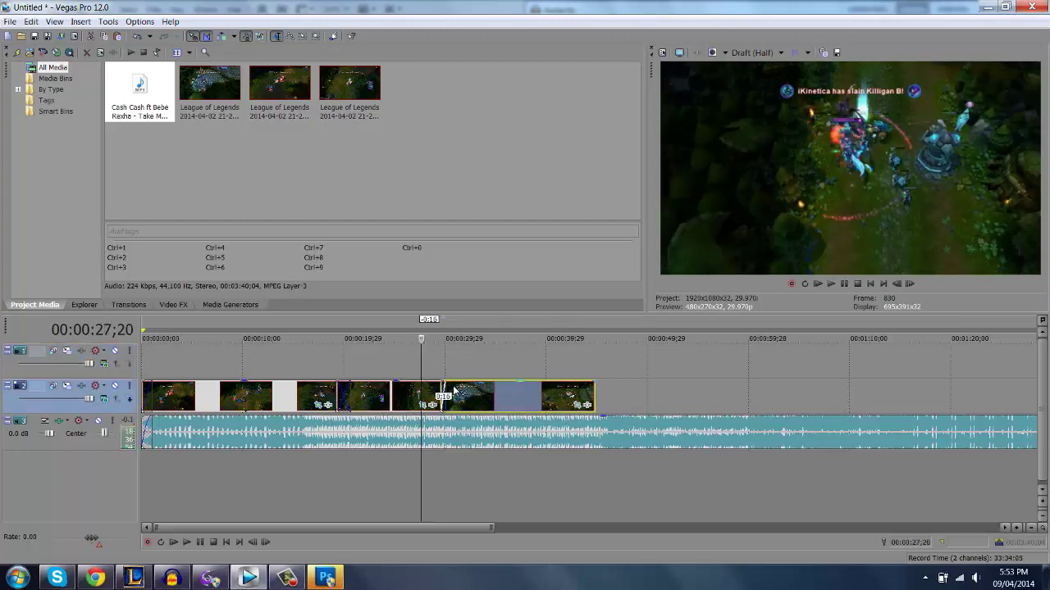
{"action": "key", "text": "space"}
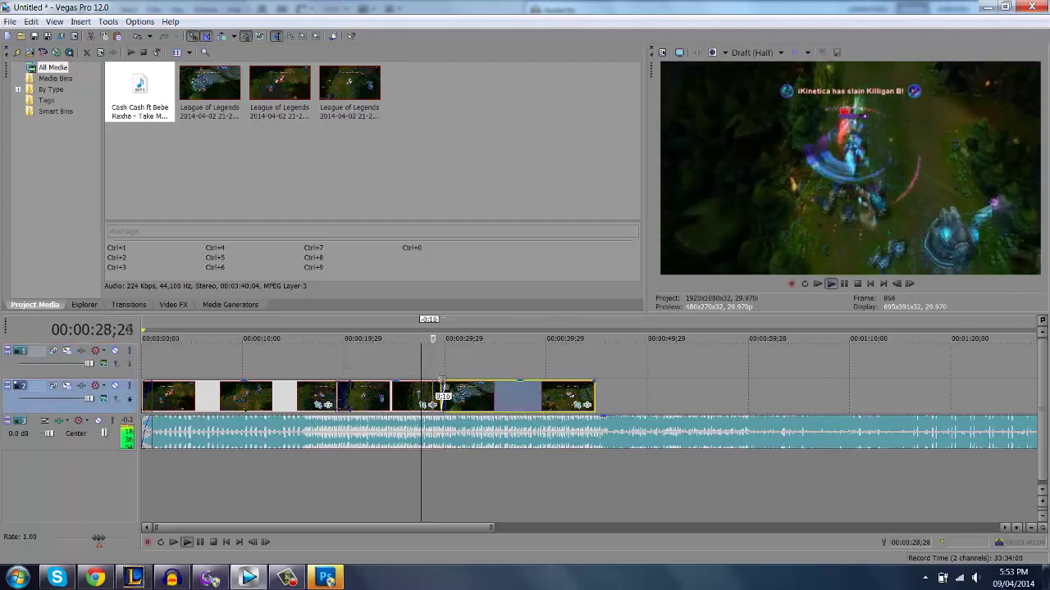
{"action": "key", "text": "space"}
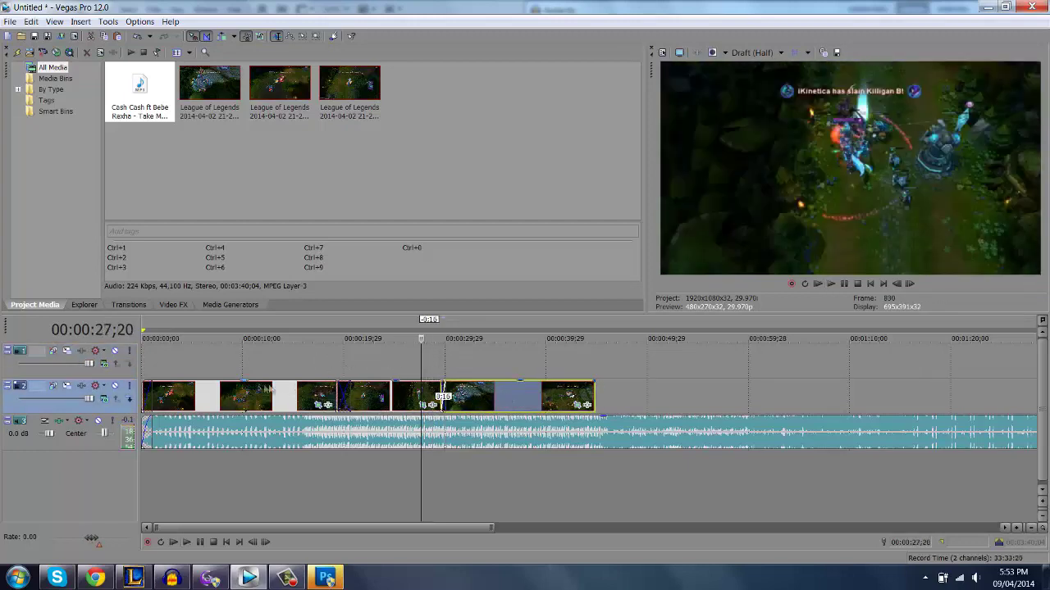
Step: Add the third-party Magic Bullet Looks effect to the first video clip
{"action": "left_click", "coordinate": [261, 389]}
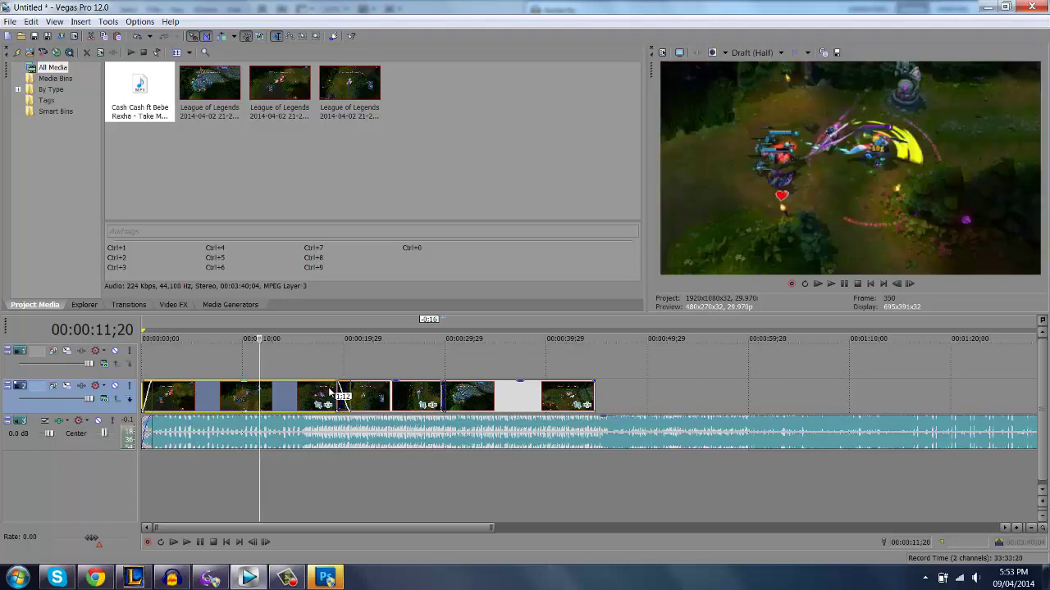
{"action": "left_click", "coordinate": [311, 397]}
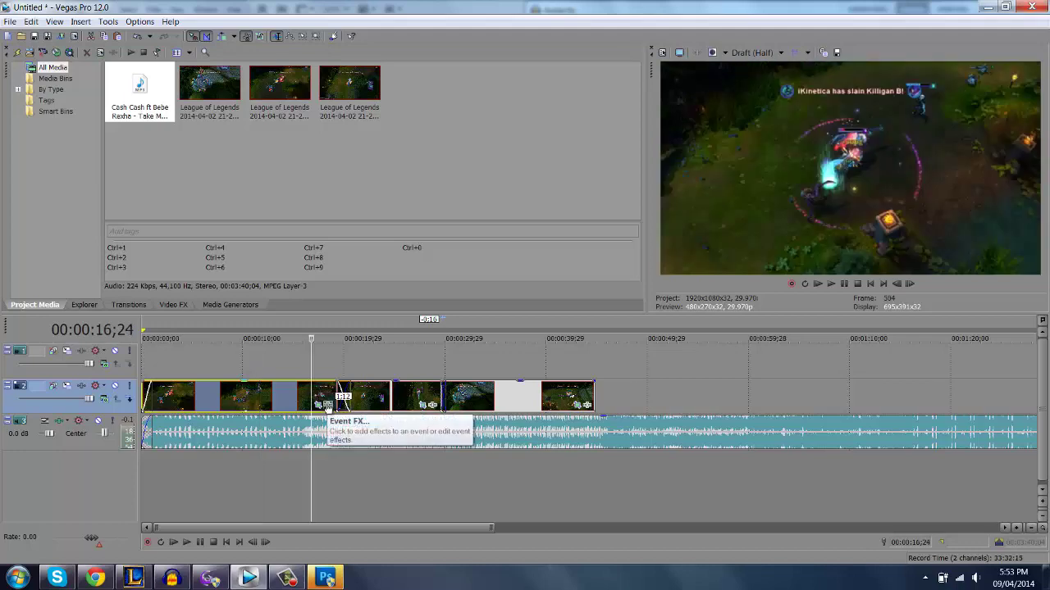
{"action": "left_click", "coordinate": [327, 406]}
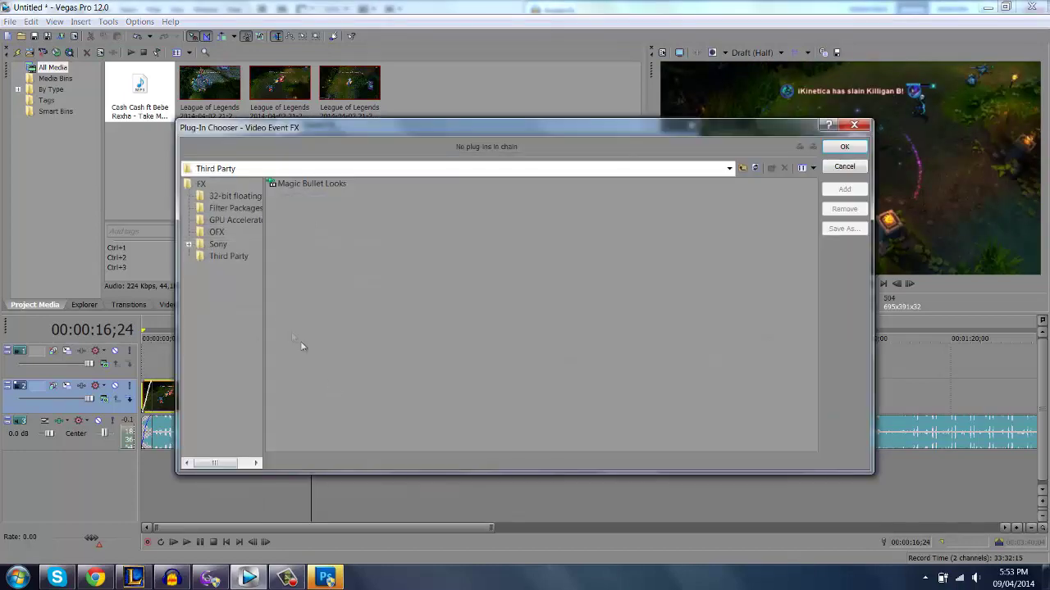
{"action": "left_click", "coordinate": [229, 257]}
{"action": "double_click", "coordinate": [302, 185]}
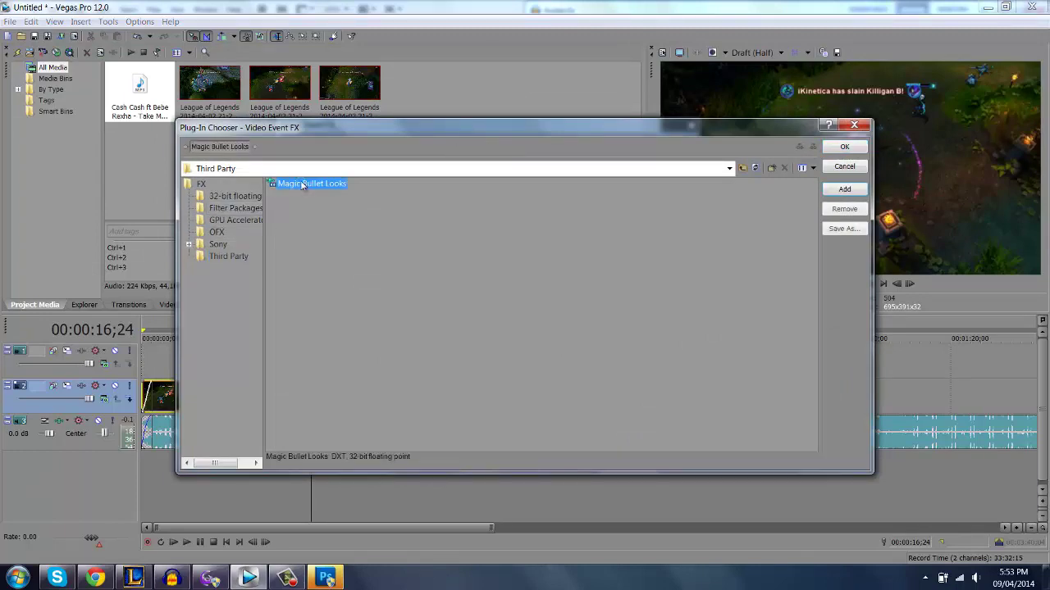
{"action": "left_click", "coordinate": [844, 146]}
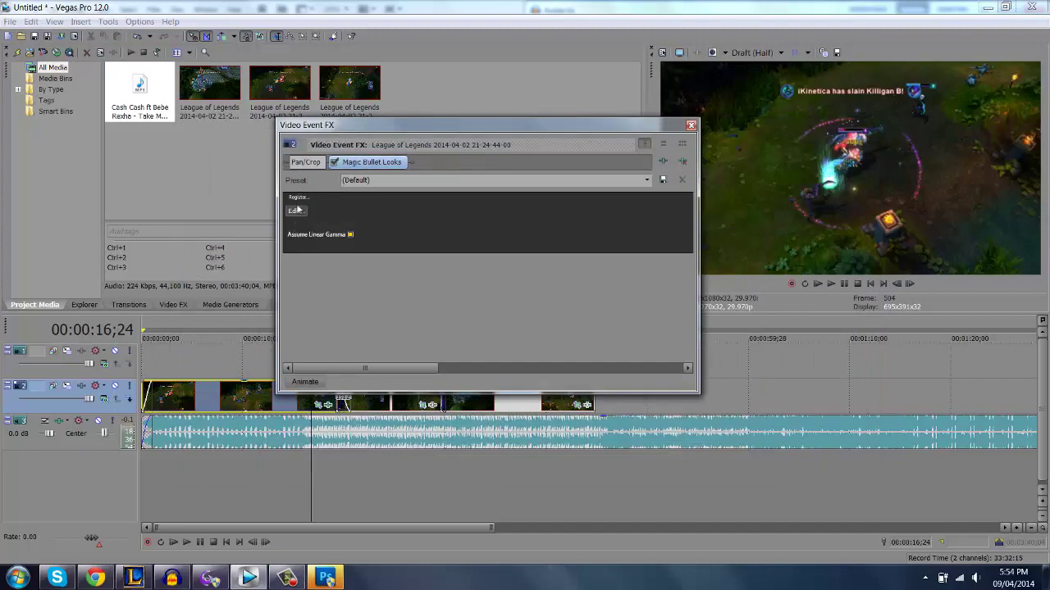
Step: Open the Magic Bullet Looks editor for the first clip and browse the preset looks in Dare Zebo's Color Correction Pack #1
{"action": "left_click", "coordinate": [294, 211]}
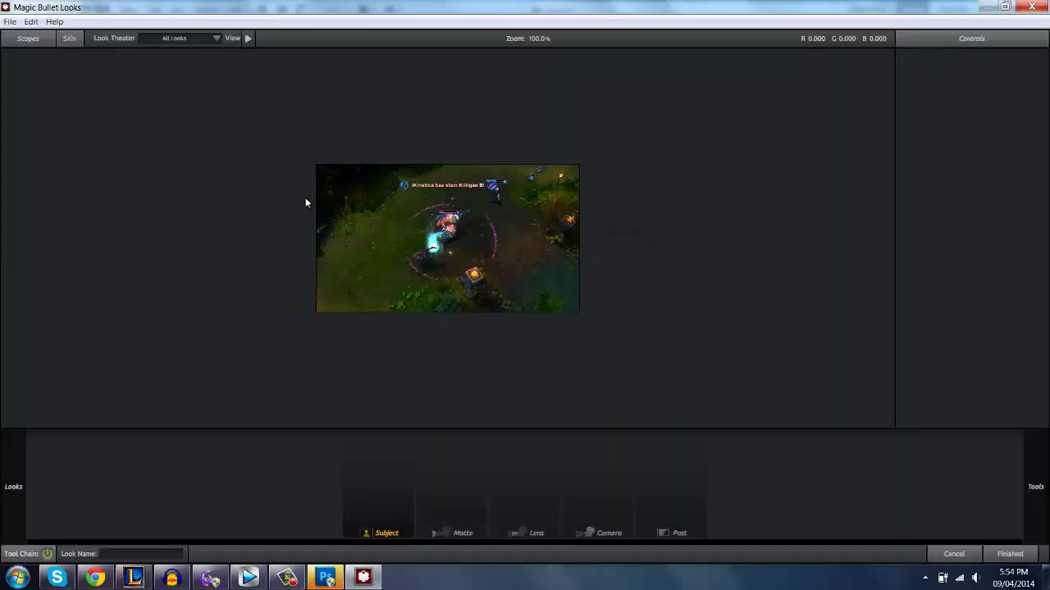
{"action": "scroll", "coordinate": [549, 247], "scroll_direction": "up", "scroll_amount": 3}
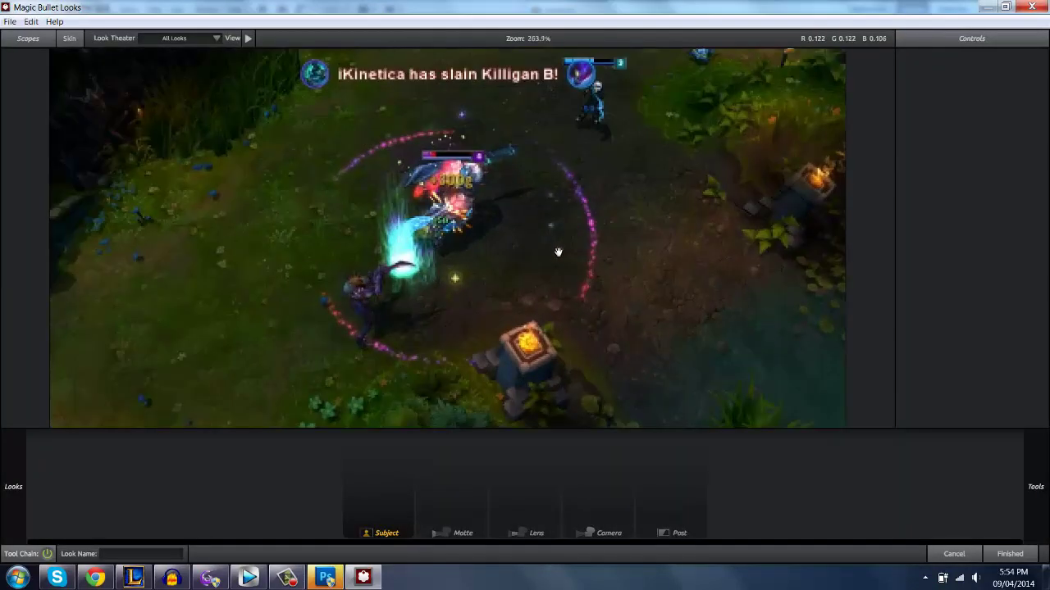
{"action": "scroll", "coordinate": [549, 248], "scroll_direction": "up", "scroll_amount": 4}
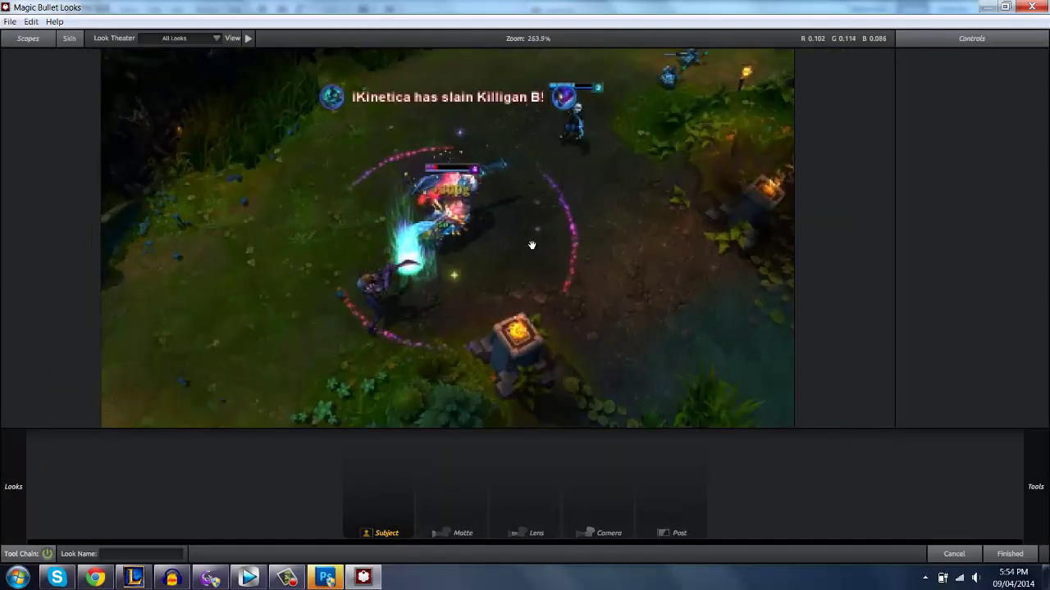
{"action": "scroll", "coordinate": [531, 246], "scroll_direction": "down", "scroll_amount": 3}
{"action": "mouse_move", "coordinate": [0, 164]}
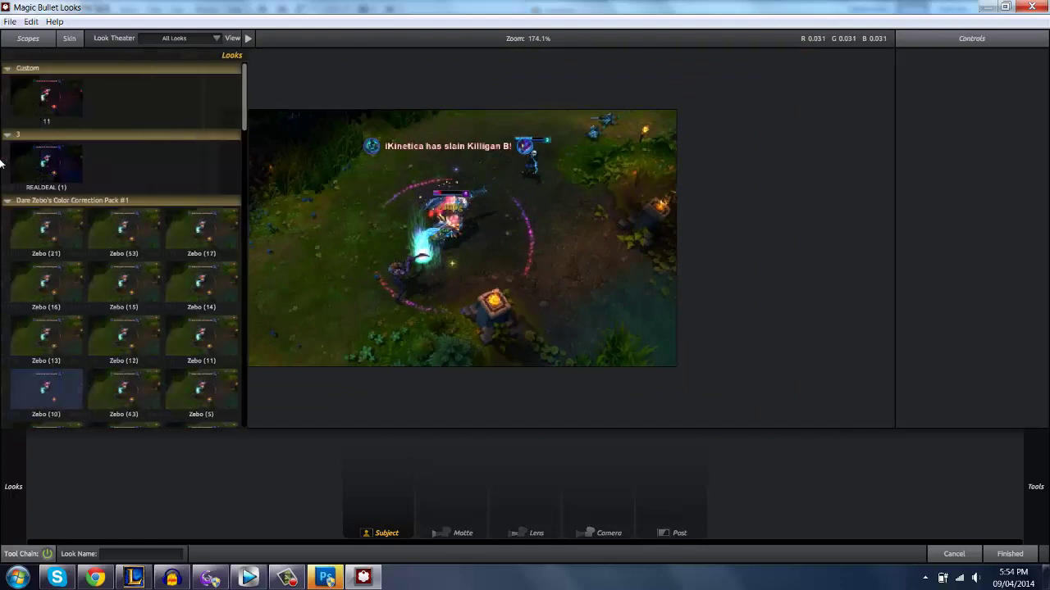
{"action": "scroll", "coordinate": [147, 193], "scroll_direction": "down", "scroll_amount": 8}
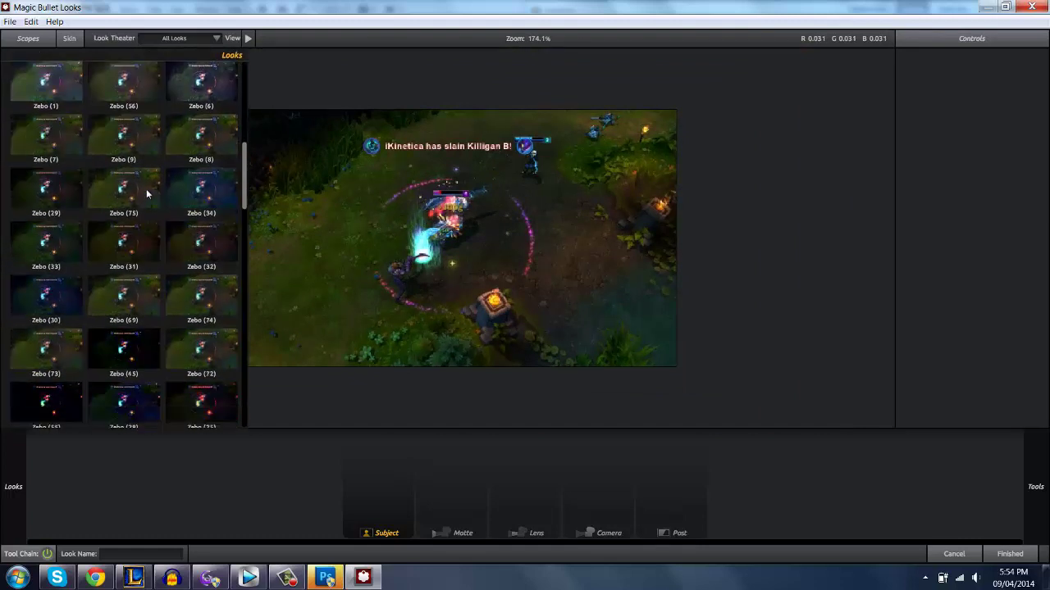
{"action": "scroll", "coordinate": [149, 191], "scroll_direction": "up", "scroll_amount": 5}
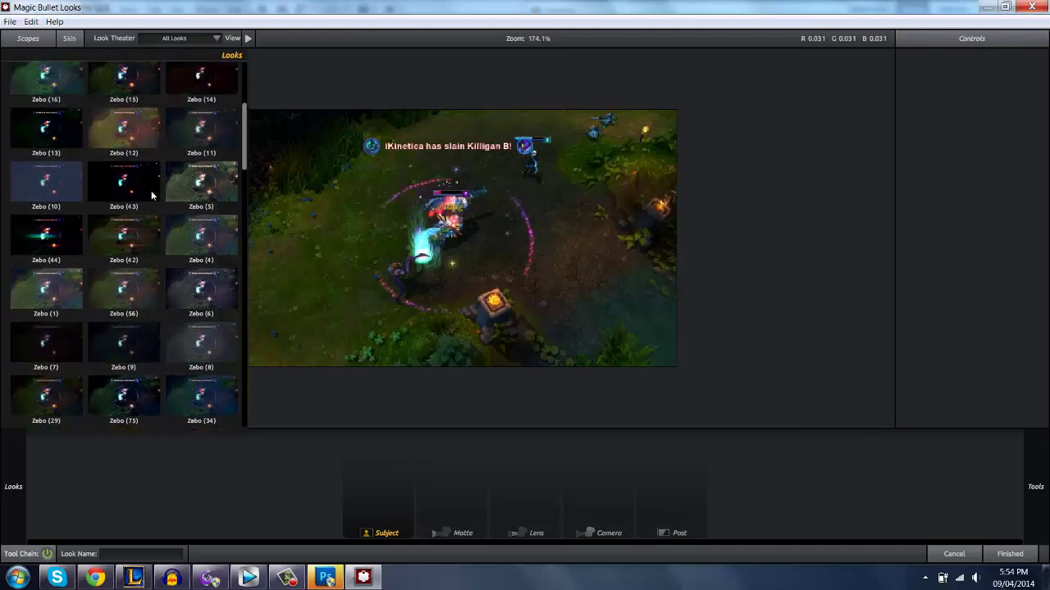
{"action": "scroll", "coordinate": [151, 194], "scroll_direction": "up", "scroll_amount": 4}
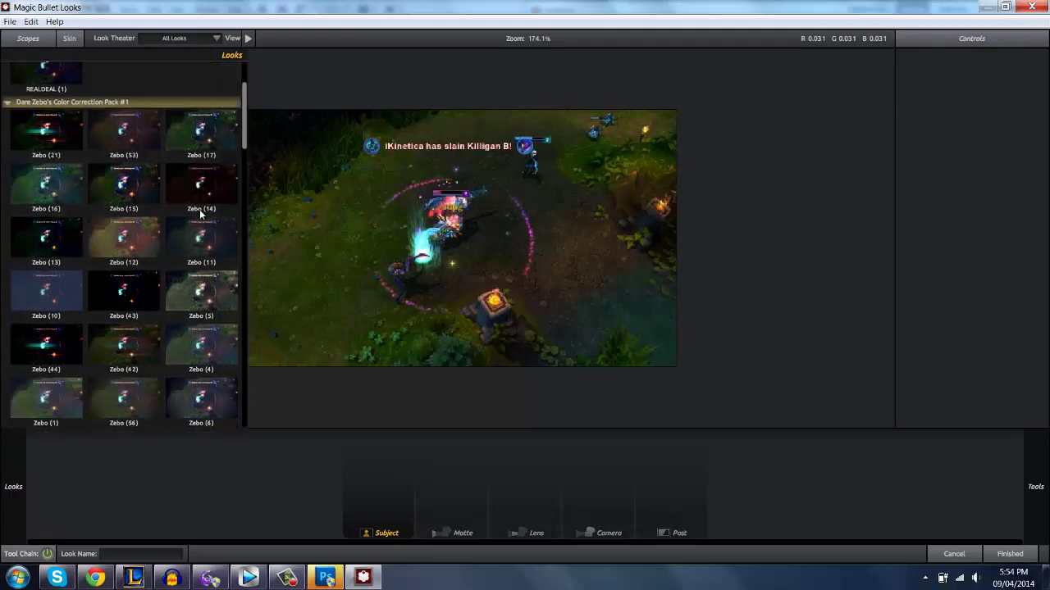
{"action": "scroll", "coordinate": [205, 209], "scroll_direction": "down", "scroll_amount": 5}
Step: Look through the available colour-correction tools in the Subject, Matte, Lens, Camera and Post categories
{"action": "mouse_move", "coordinate": [1017, 299]}
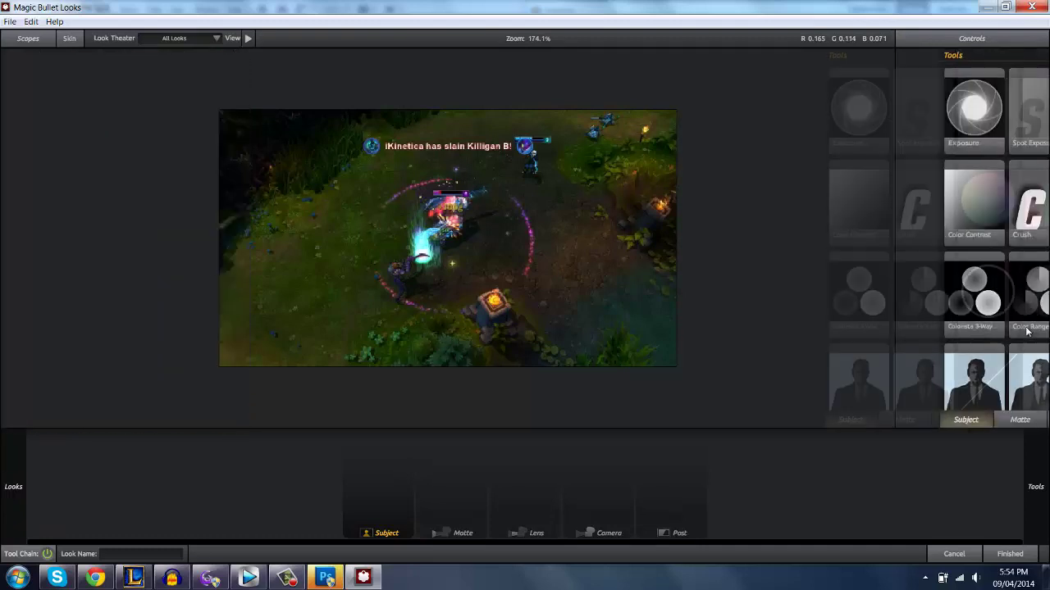
{"action": "scroll", "coordinate": [1029, 251], "scroll_direction": "down", "scroll_amount": 3}
{"action": "scroll", "coordinate": [985, 287], "scroll_direction": "up", "scroll_amount": 3}
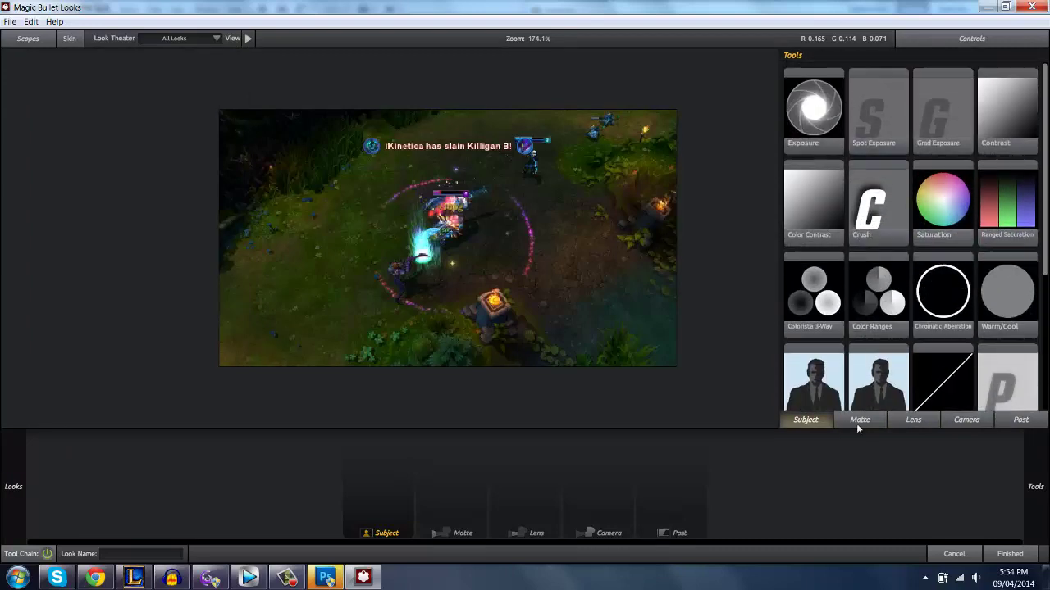
{"action": "left_click", "coordinate": [859, 423]}
{"action": "left_click", "coordinate": [954, 421]}
{"action": "left_click", "coordinate": [933, 421]}
{"action": "left_click", "coordinate": [1021, 423]}
{"action": "left_click", "coordinate": [970, 420]}
{"action": "left_click", "coordinate": [906, 423]}
{"action": "left_click", "coordinate": [859, 421]}
{"action": "left_click", "coordinate": [830, 418]}
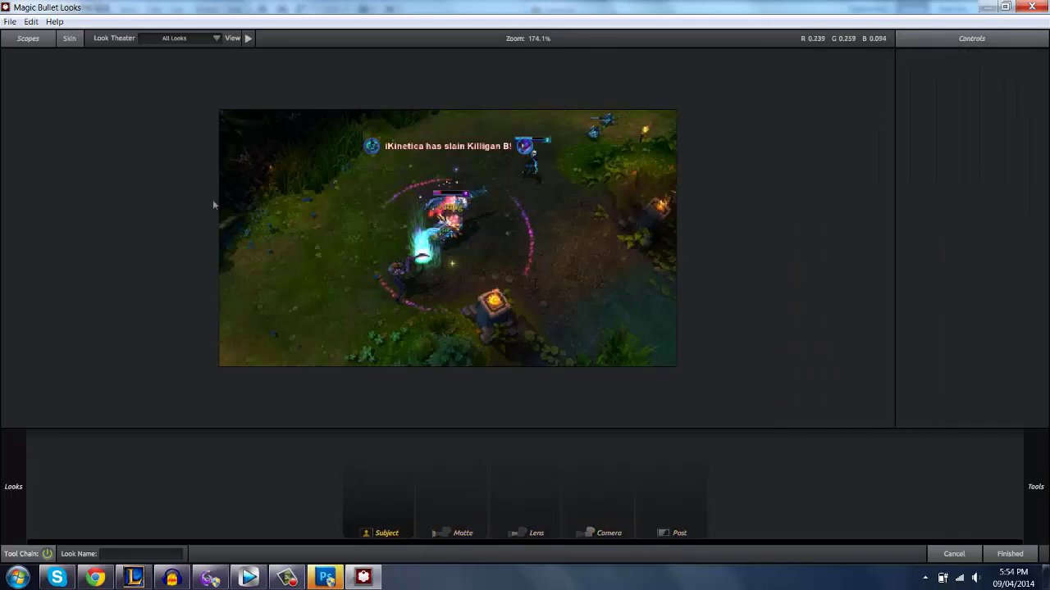
Step: Preview the Zebo (6) look on the first clip and apply the Zebo (53) look instead
{"action": "scroll", "coordinate": [70, 157], "scroll_direction": "up", "scroll_amount": 4}
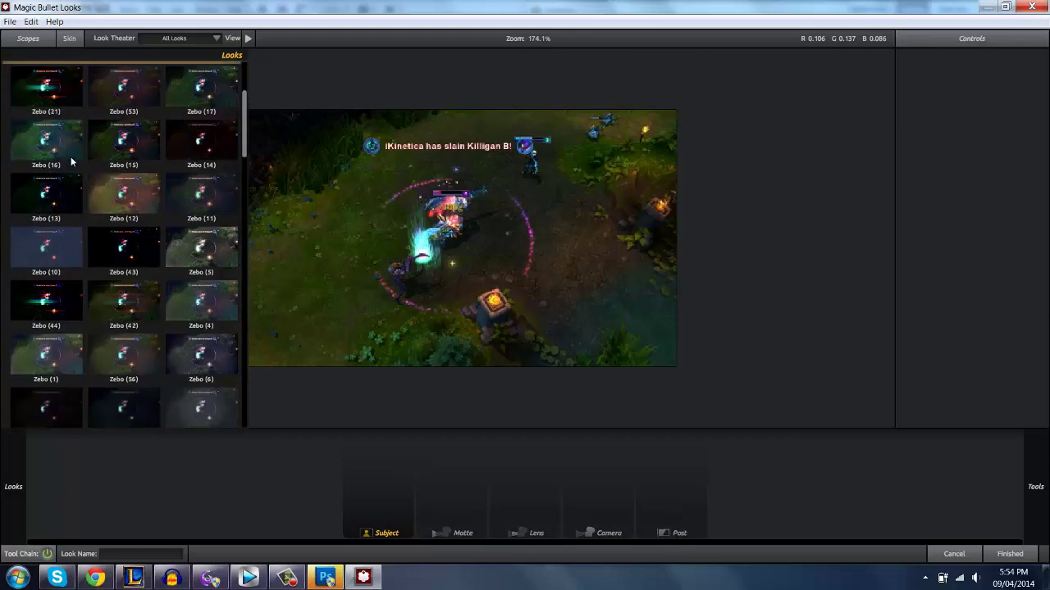
{"action": "scroll", "coordinate": [84, 194], "scroll_direction": "down", "scroll_amount": 2}
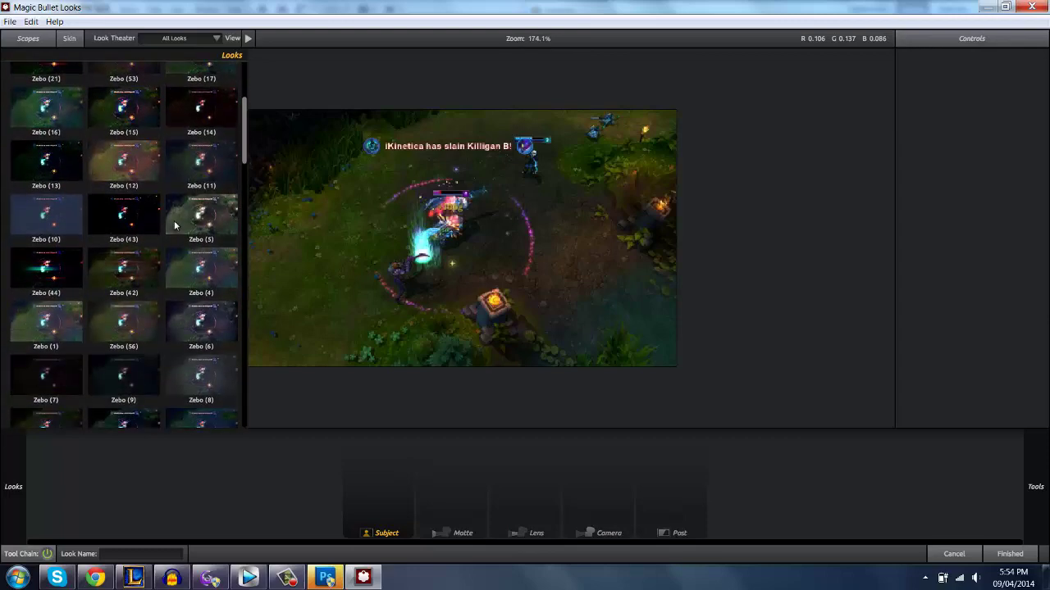
{"action": "left_click", "coordinate": [181, 323]}
{"action": "scroll", "coordinate": [165, 244], "scroll_direction": "up", "scroll_amount": 2}
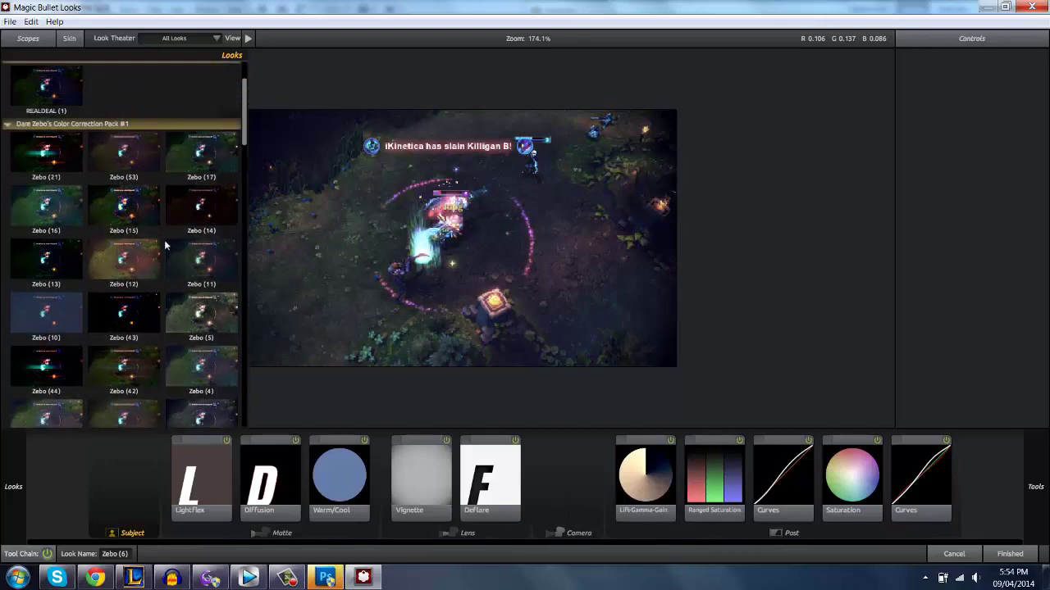
{"action": "left_click", "coordinate": [137, 160]}
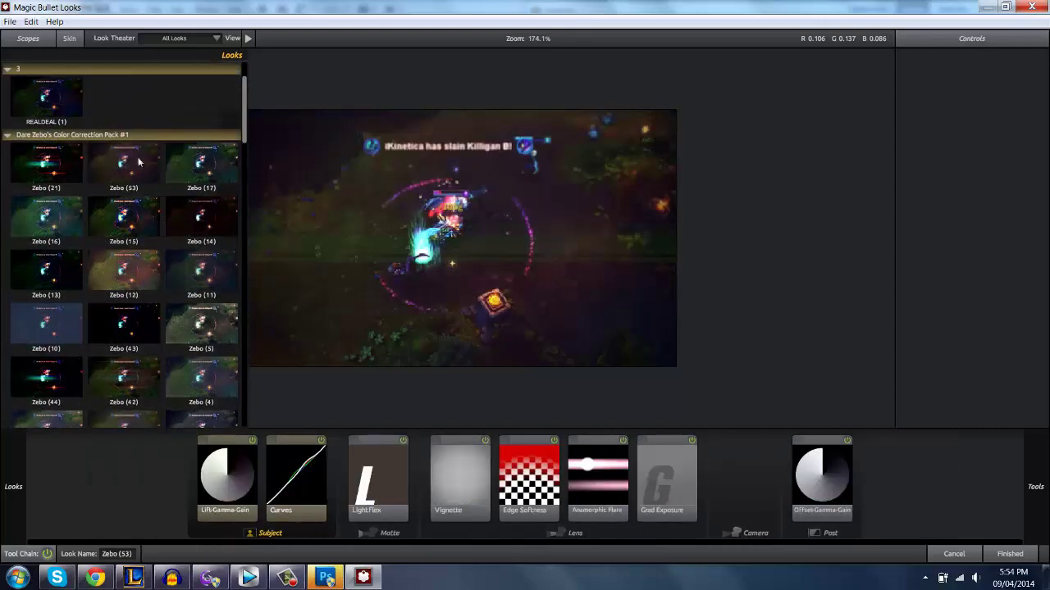
Step: Remove the Anamorphic Flare from the look's tool chain, accept the look and close the event effects window
{"action": "left_click", "coordinate": [608, 466]}
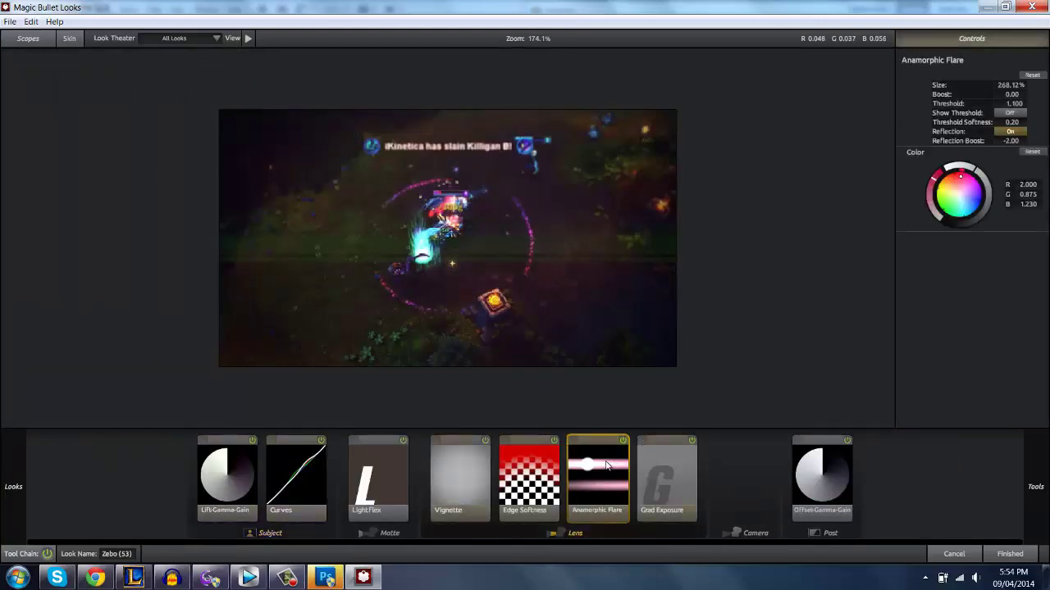
{"action": "key", "text": "Delete"}
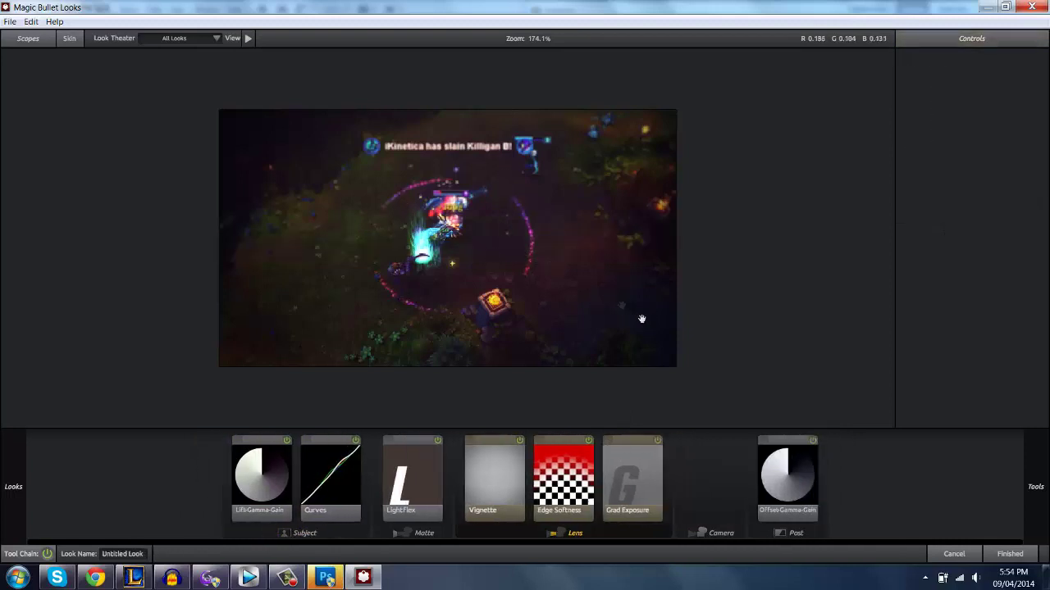
{"action": "left_click", "coordinate": [1011, 553]}
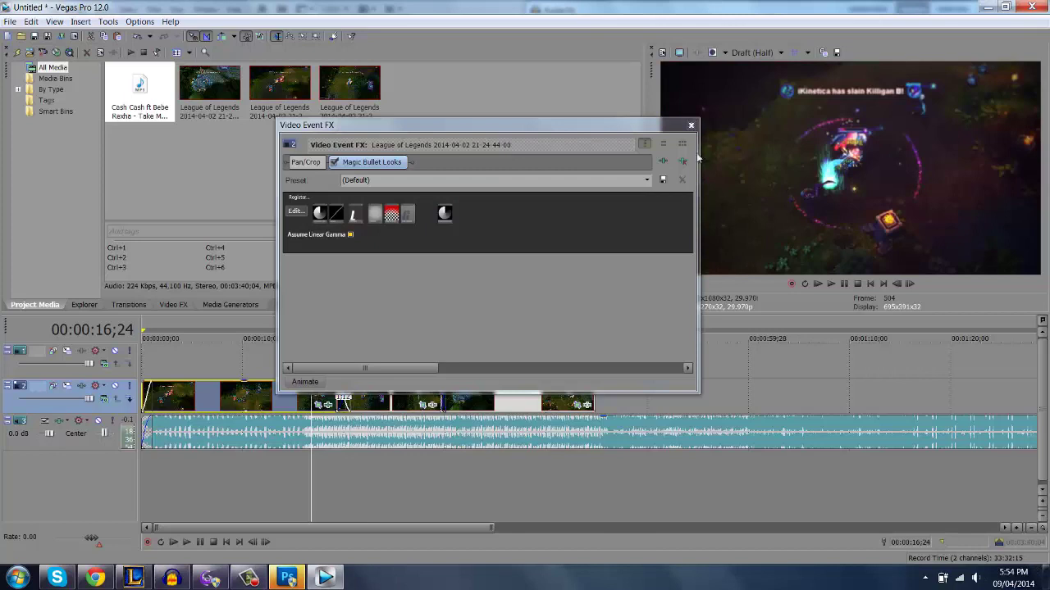
{"action": "left_click", "coordinate": [690, 127]}
Step: Copy the first video clip and paste its event attributes onto the second and third clips
{"action": "right_click", "coordinate": [290, 391]}
{"action": "left_click", "coordinate": [290, 391]}
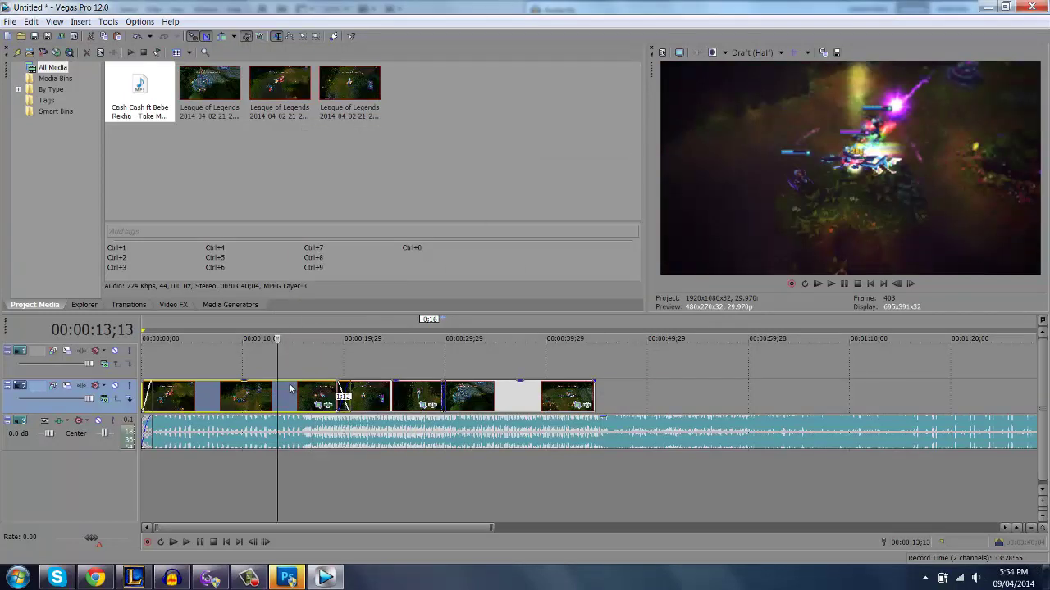
{"action": "left_click", "coordinate": [390, 401]}
{"action": "right_click", "coordinate": [378, 402]}
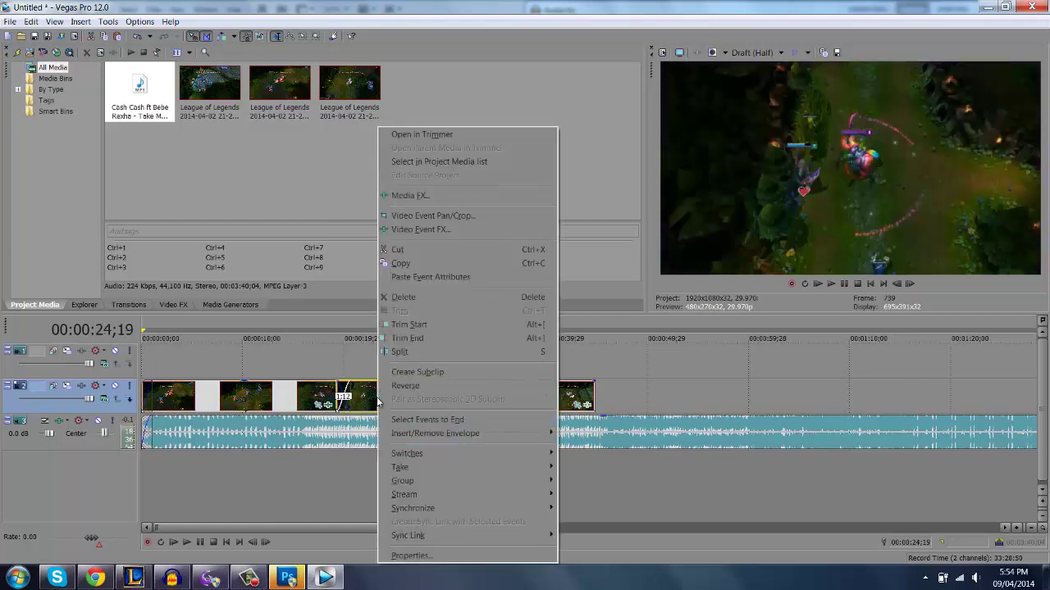
{"action": "left_click", "coordinate": [366, 402]}
{"action": "right_click", "coordinate": [496, 402]}
{"action": "left_click", "coordinate": [489, 402]}
{"action": "left_click", "coordinate": [487, 405]}
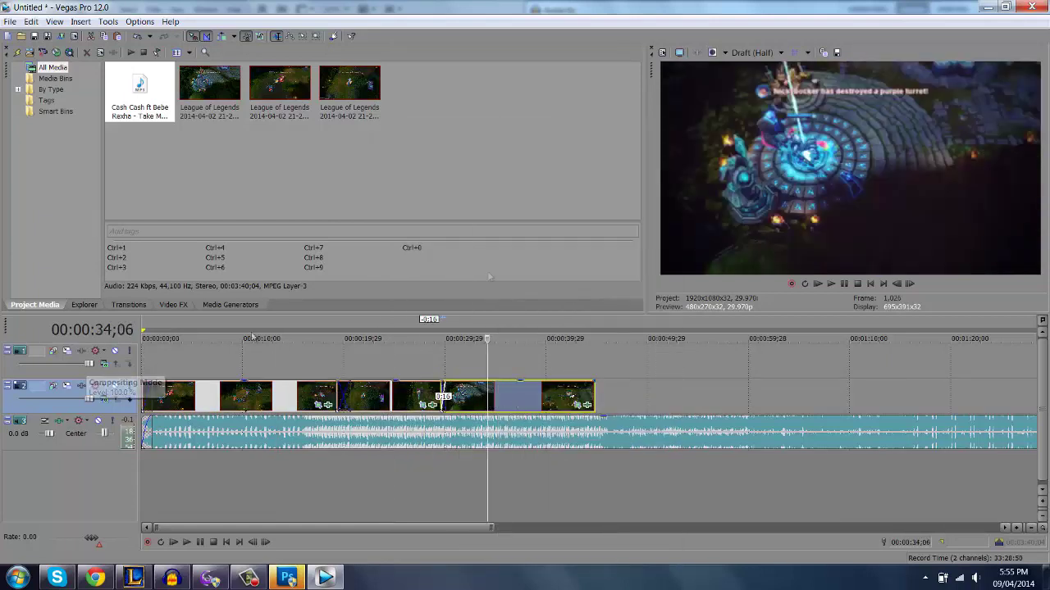
Step: Play the third clip briefly and check the colour look on the second and first clips
{"action": "key", "text": "space"}
{"action": "key", "text": "space"}
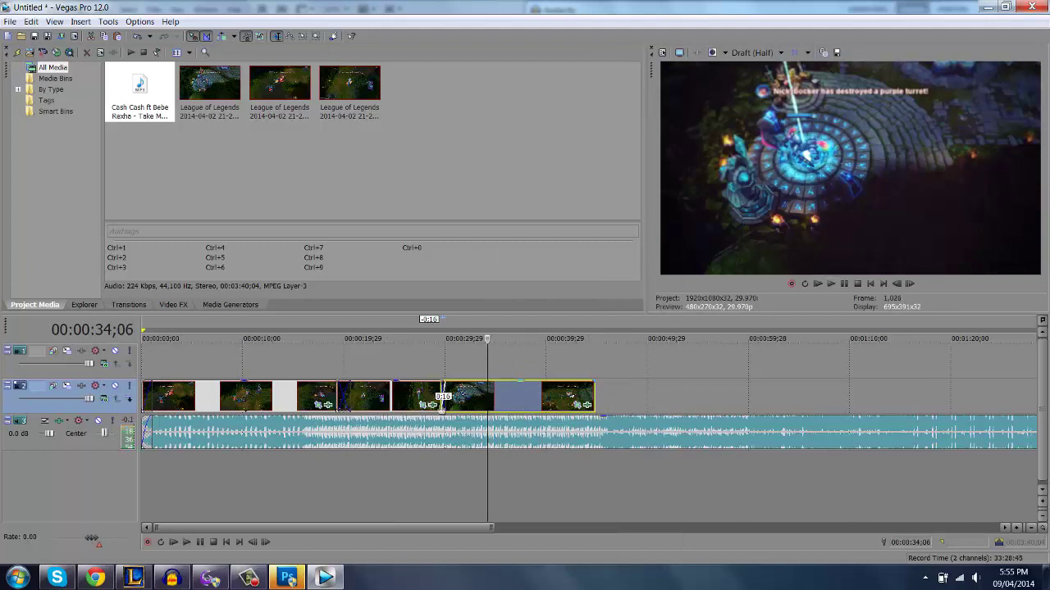
{"action": "left_click", "coordinate": [378, 399]}
{"action": "left_click", "coordinate": [233, 393]}
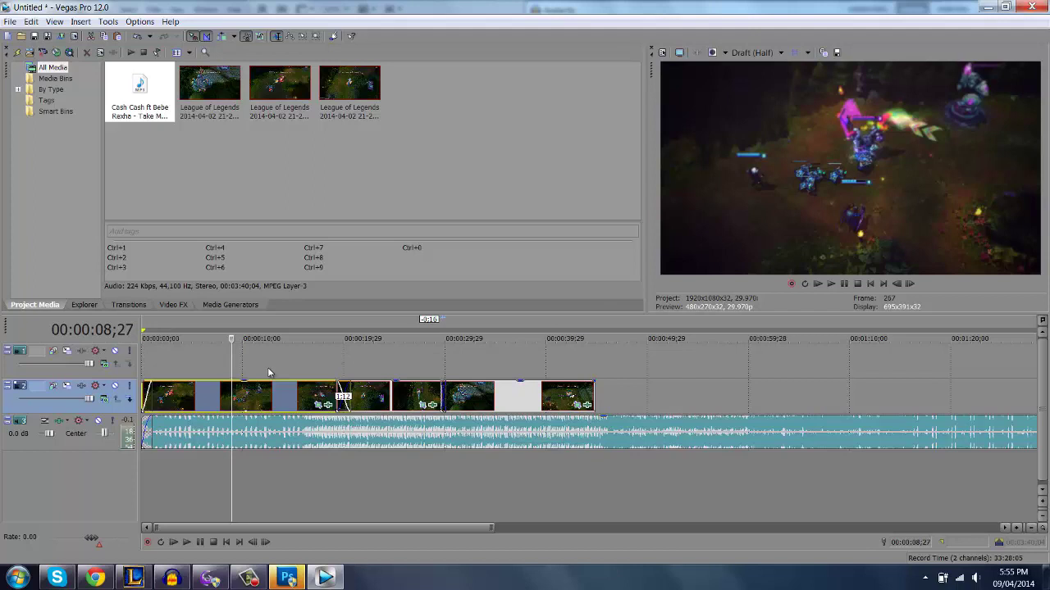
{"action": "left_click", "coordinate": [30, 53]}
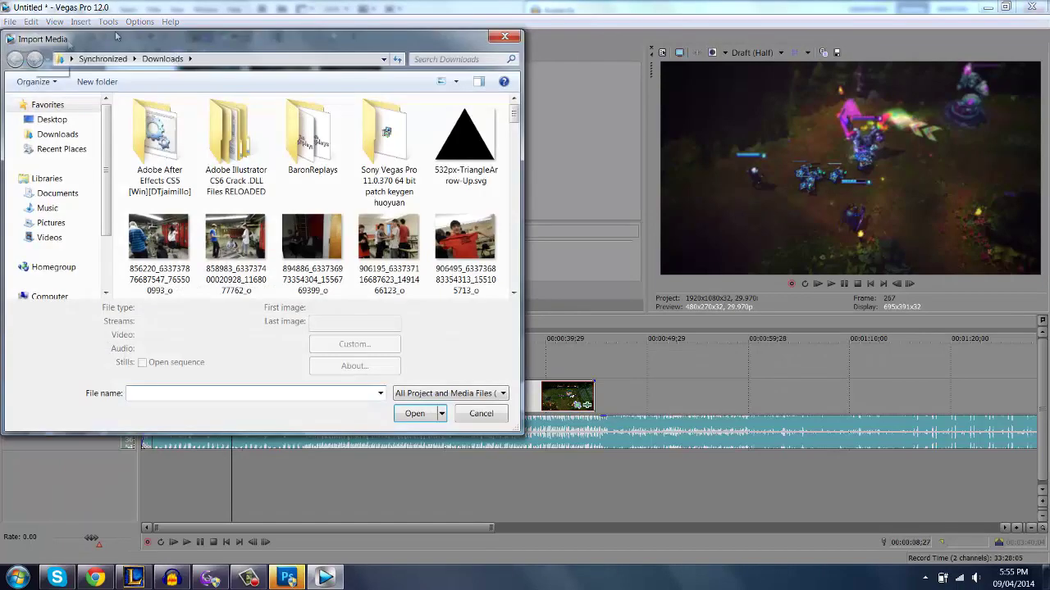
{"action": "left_click", "coordinate": [504, 37]}
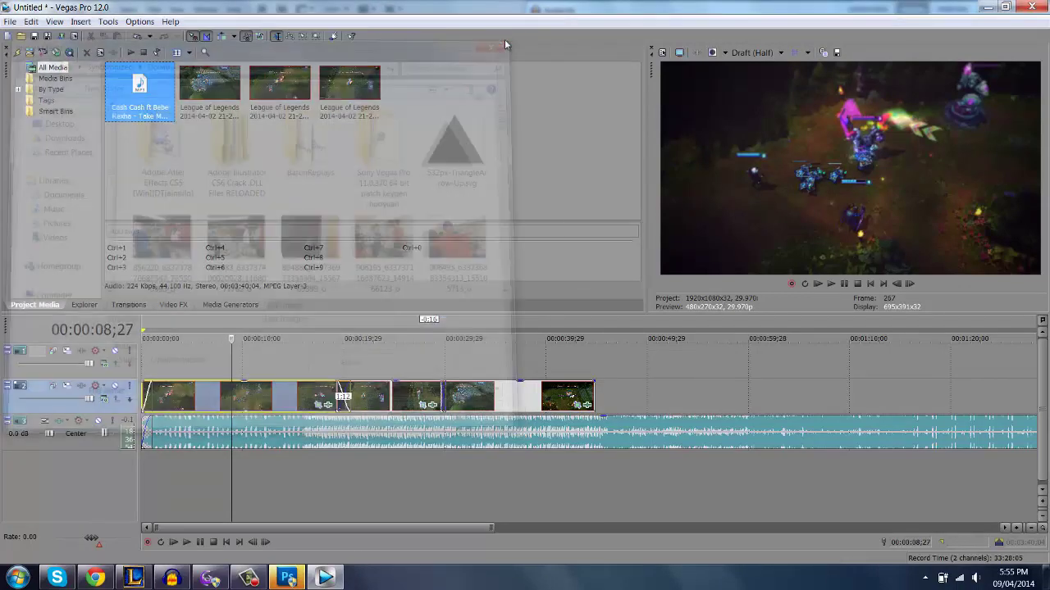
Step: Switch to Photoshop and create a 1920 × 1080 pixel document at 72 pixels/inch with a new empty layer
{"action": "left_click", "coordinate": [287, 578]}
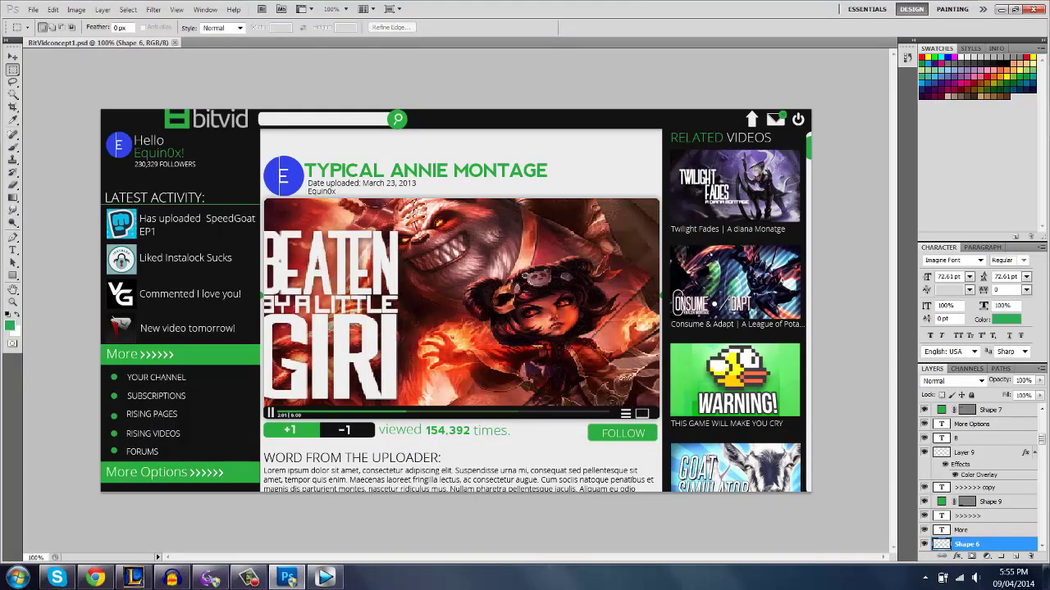
{"action": "key", "text": "ctrl+n"}
{"action": "left_click", "coordinate": [902, 186]}
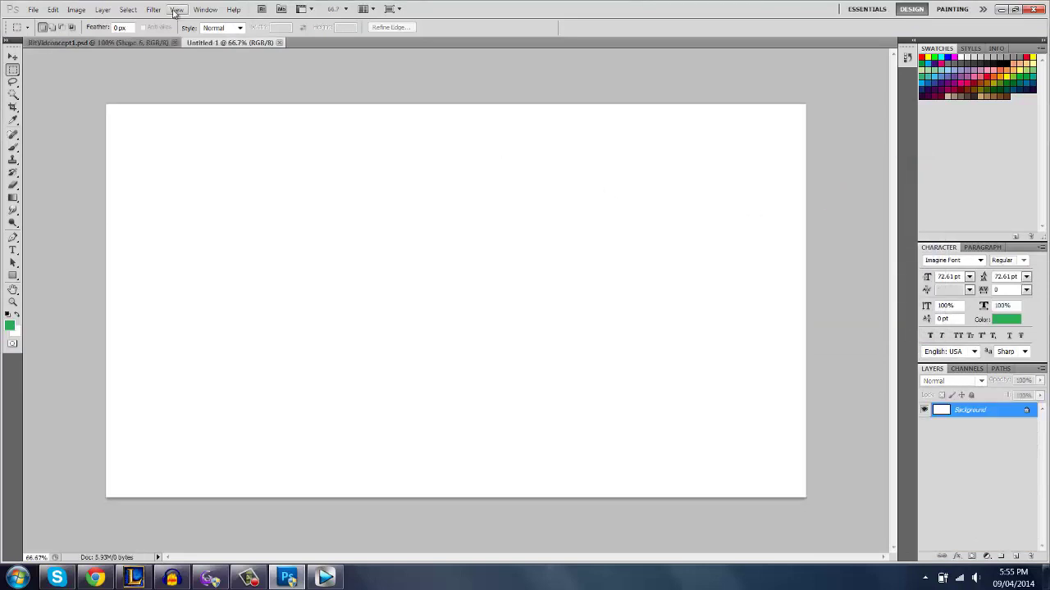
{"action": "key", "text": "ctrl+n"}
{"action": "double_click", "coordinate": [762, 233]}
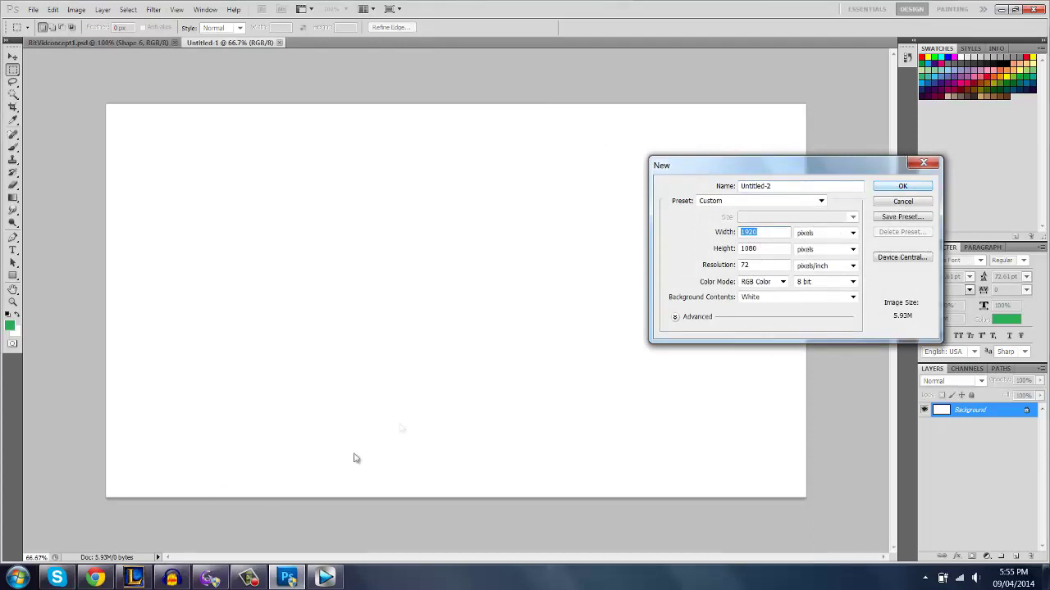
{"action": "left_click", "coordinate": [902, 186]}
{"action": "left_click", "coordinate": [1015, 557]}
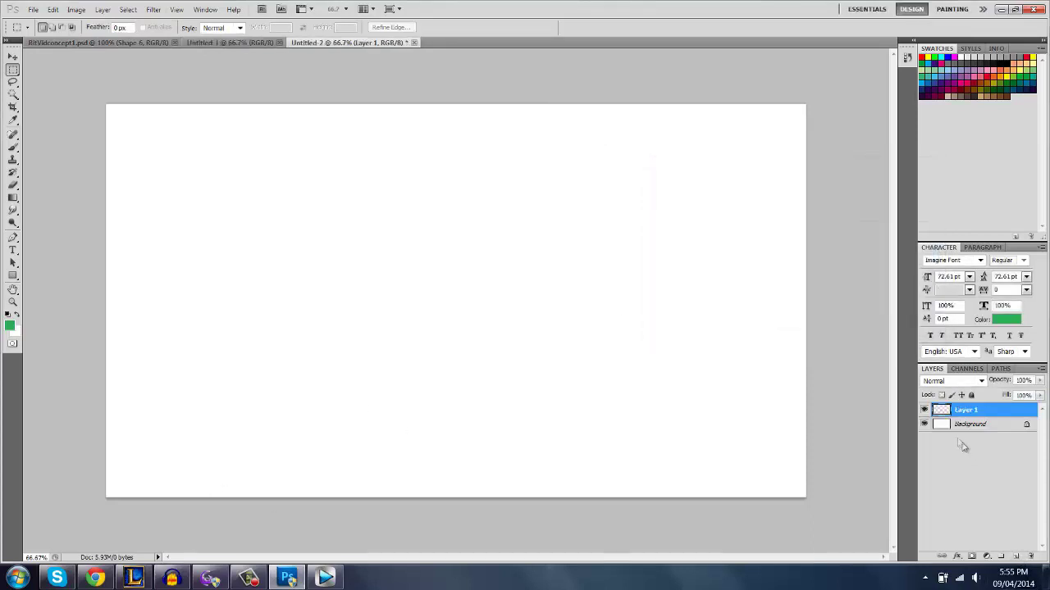
Step: Add the title text "IKINETICAH" in a text box across the upper middle of the canvas
{"action": "key", "text": "t"}
{"action": "left_click_drag", "start_coordinate": [239, 196], "coordinate": [743, 389]}
{"action": "type", "text": "IKINETICAH"}
{"action": "double_click", "coordinate": [478, 230]}
{"action": "left_click_drag", "start_coordinate": [585, 206], "coordinate": [343, 185]}
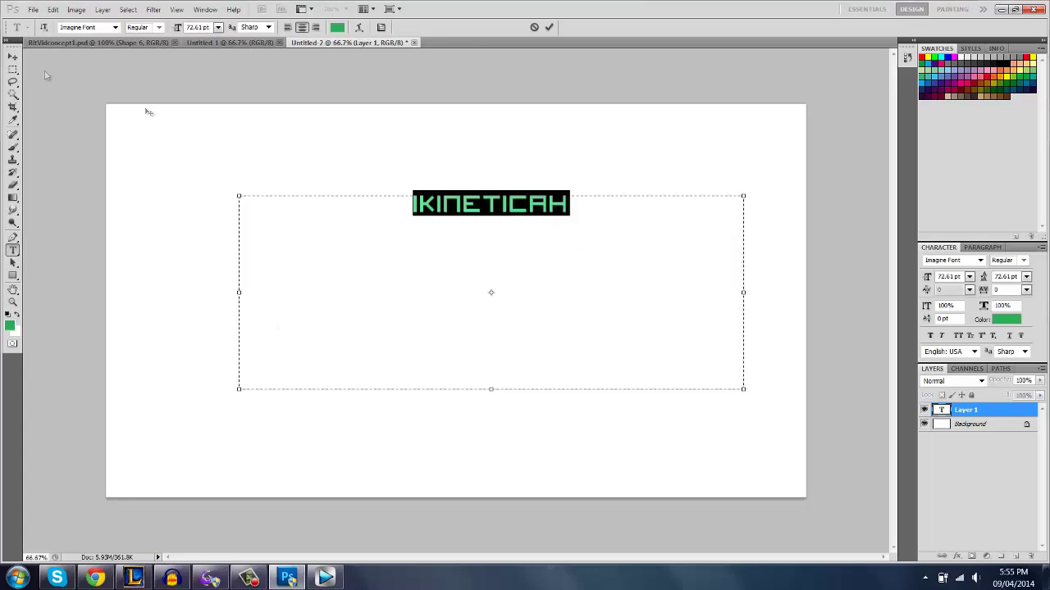
{"action": "left_click", "coordinate": [13, 56]}
Step: Add a second text box below the title with the word "PRESENTS"
{"action": "key", "text": "t"}
{"action": "left_click_drag", "start_coordinate": [358, 306], "coordinate": [687, 428]}
{"action": "type", "text": "PRESENTS"}
Step: Try other fonts on the "PRESENTS" text and set its font to nevis Bold
{"action": "key", "text": "ctrl+a"}
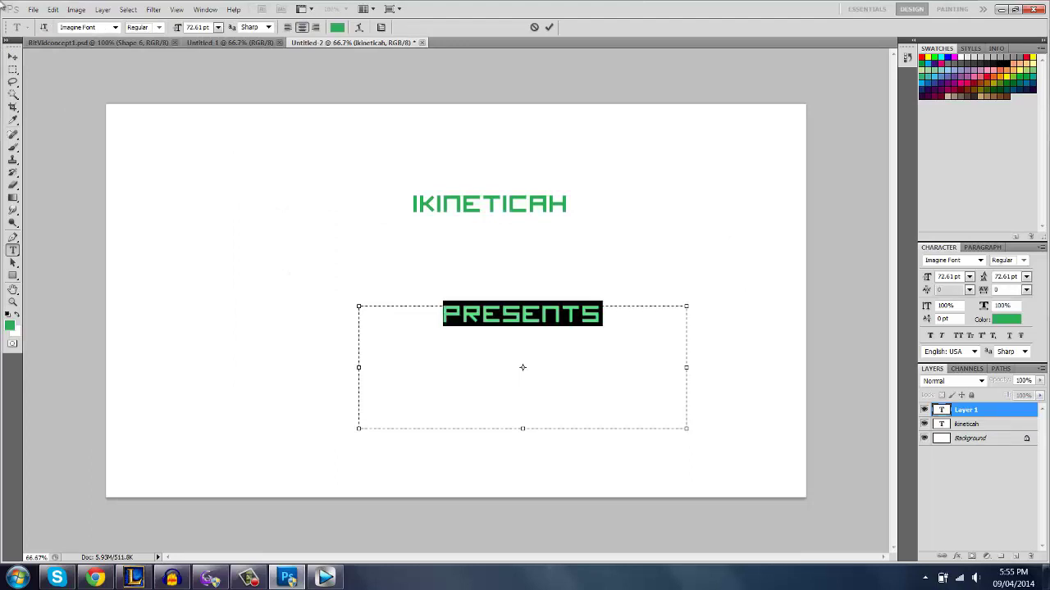
{"action": "left_click", "coordinate": [66, 27]}
{"action": "type", "text": "vip"}
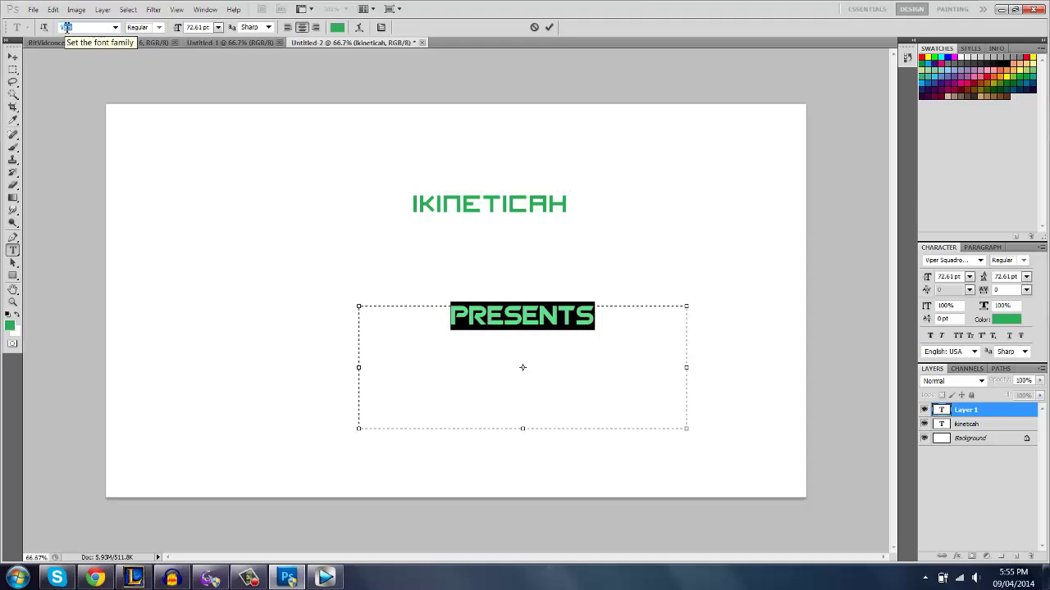
{"action": "type", "text": "Myriad Pro"}
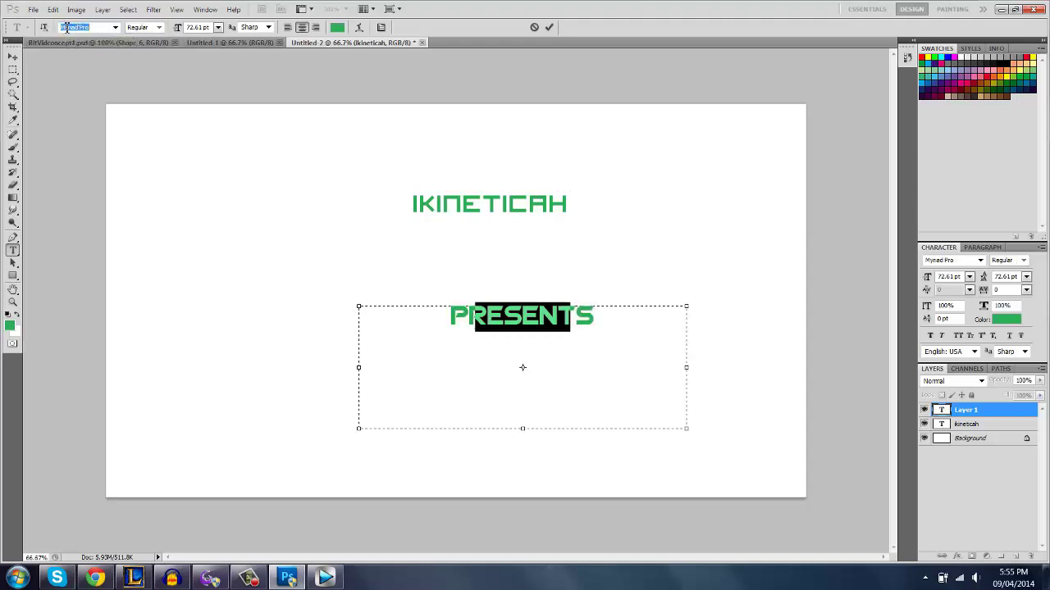
{"action": "key", "text": "Down"}
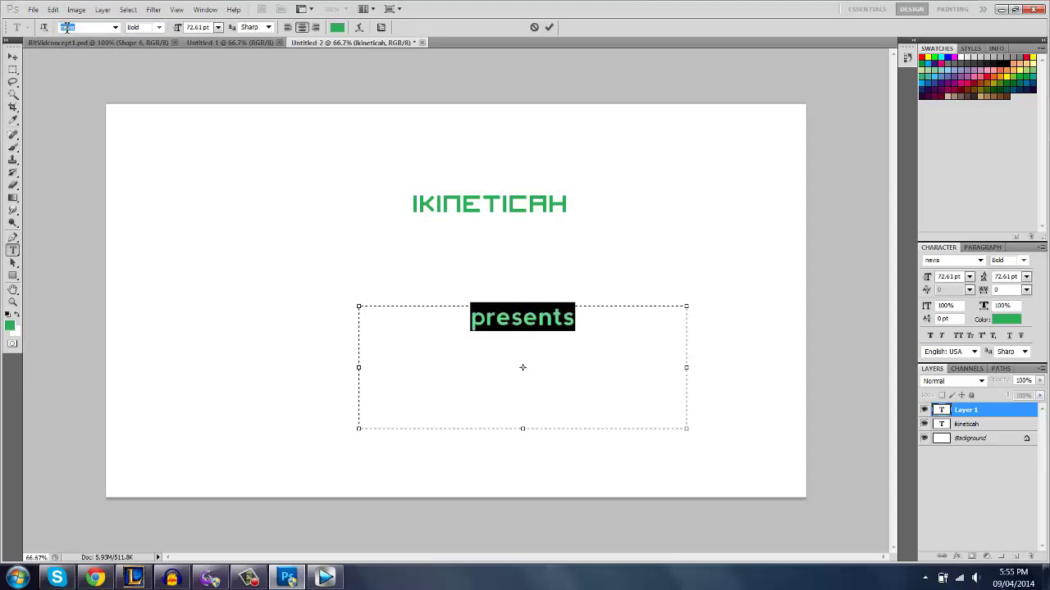
Step: Replace the lowercase "presents" text with "PRESENTS" in capital letters
{"action": "left_click", "coordinate": [641, 380]}
{"action": "key", "text": "BackSpace"}
{"action": "key", "text": "BackSpace"}
{"action": "key", "text": "BackSpace"}
{"action": "type", "text": "nts"}
{"action": "key", "text": "ctrl+a"}
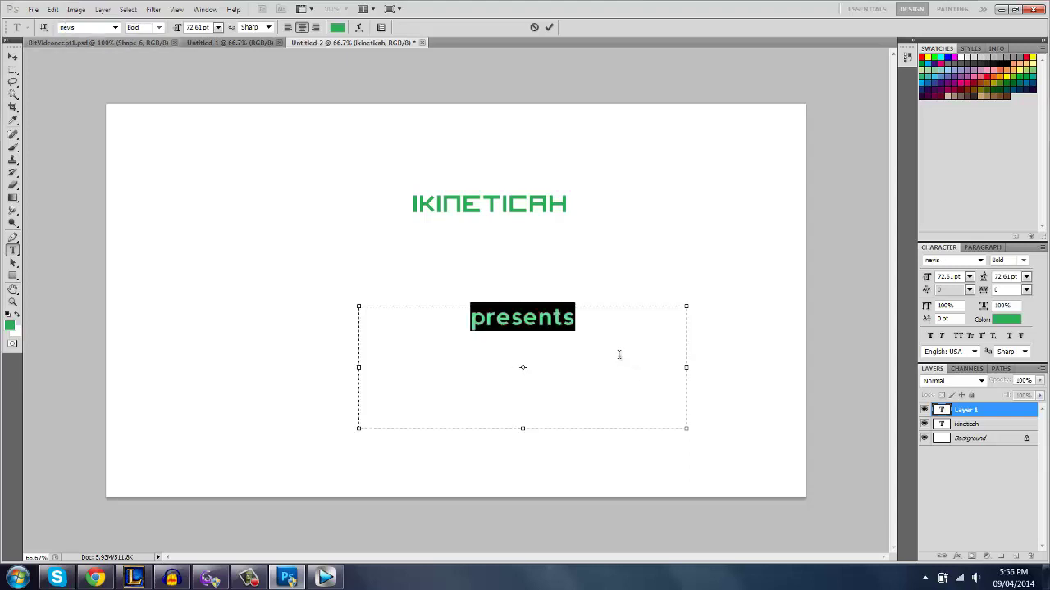
{"action": "type", "text": "PRESENTS"}
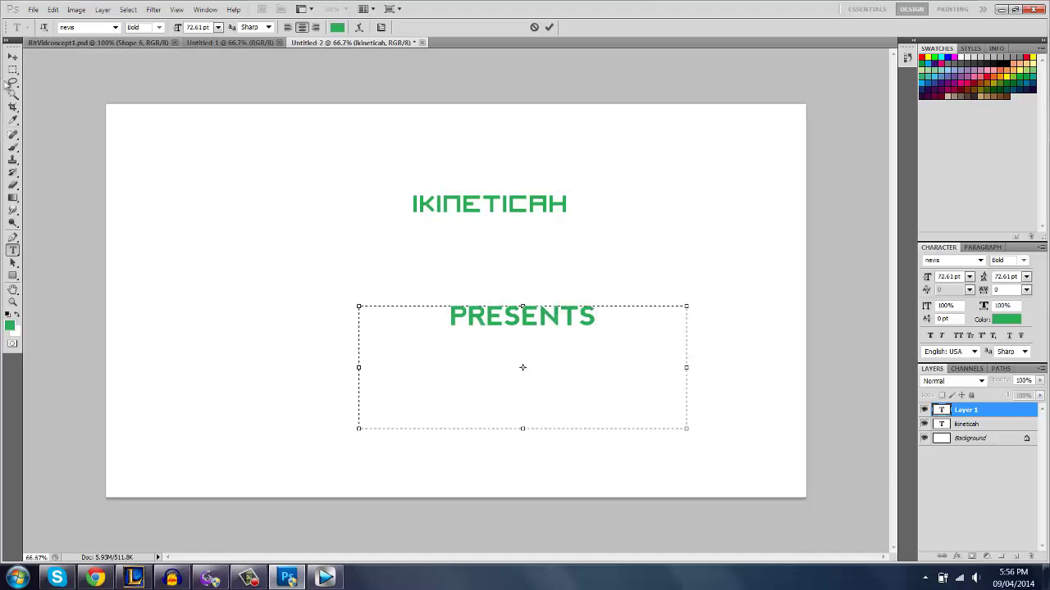
Step: Move the "PRESENTS" text just below the "IKINETICAH" title and line up their left edges
{"action": "left_click", "coordinate": [12, 56]}
{"action": "left_click_drag", "start_coordinate": [424, 345], "coordinate": [385, 259]}
{"action": "key", "text": "Left"}
{"action": "key", "text": "Left"}
{"action": "key", "text": "Left"}
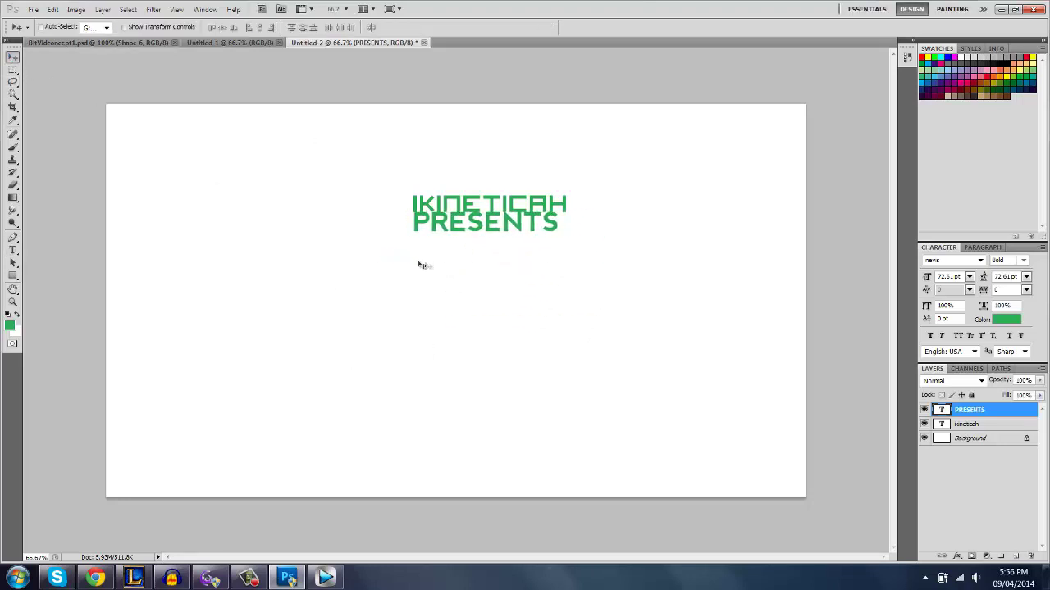
{"action": "left_click_drag", "start_coordinate": [503, 235], "coordinate": [501, 245]}
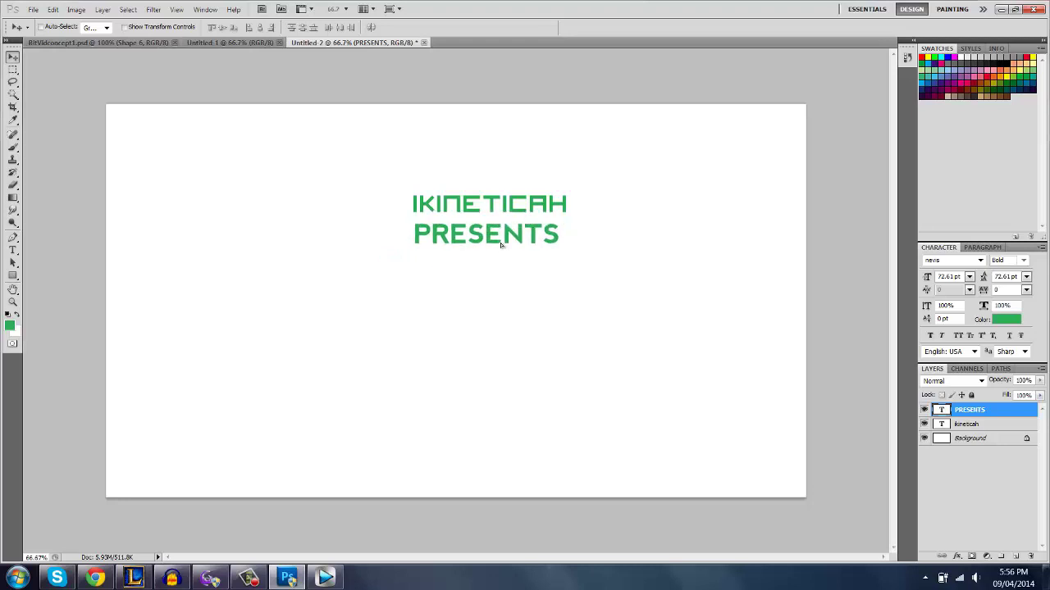
Step: Scale the "PRESENTS" text down to roughly half the title's width, keeping it left-aligned directly beneath the title
{"action": "key", "text": "ctrl+t"}
{"action": "left_click_drag", "start_coordinate": [654, 353], "coordinate": [490, 241]}
{"action": "key", "text": "Return"}
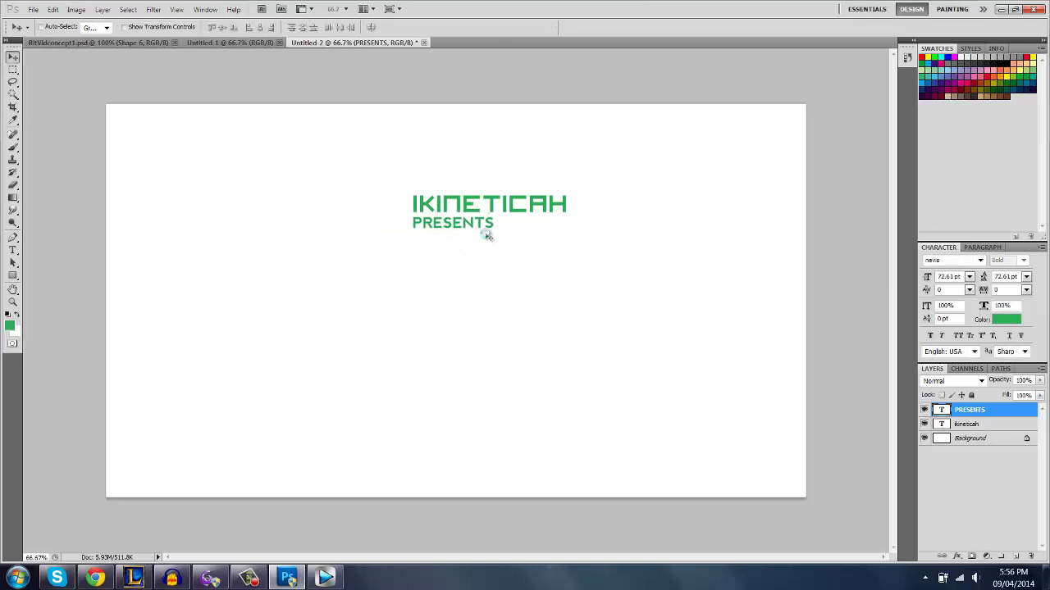
Step: Change the colour of the "IKINETICAH" title text to dark grey #212121
{"action": "left_click", "coordinate": [968, 424]}
{"action": "key", "text": "t"}
{"action": "left_click", "coordinate": [544, 203]}
{"action": "left_click", "coordinate": [13, 55]}
{"action": "key", "text": "t"}
{"action": "left_click", "coordinate": [500, 197]}
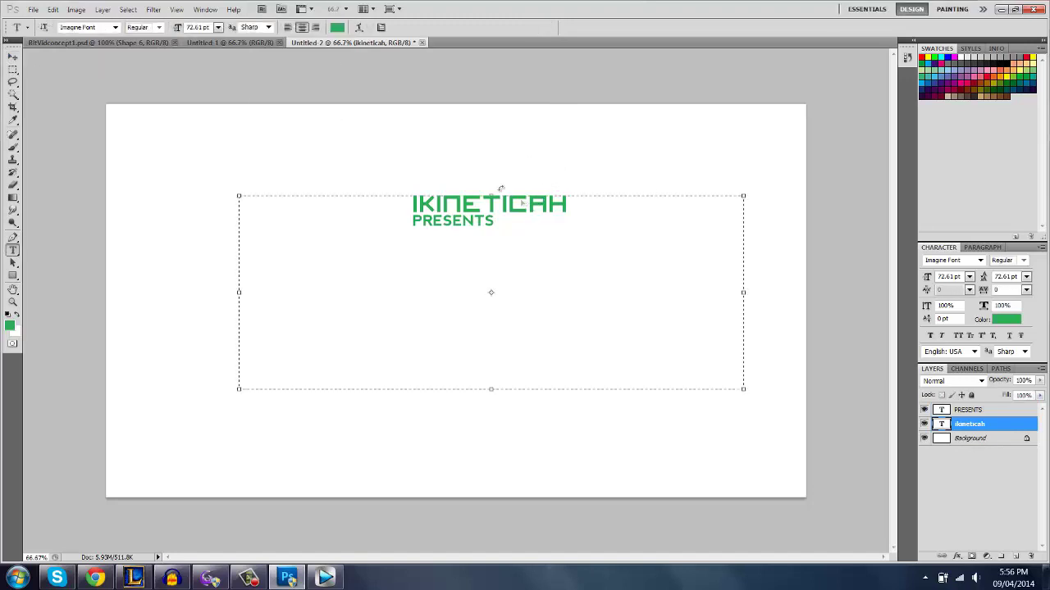
{"action": "key", "text": "ctrl+a"}
{"action": "left_click", "coordinate": [336, 27]}
{"action": "left_click_drag", "start_coordinate": [574, 279], "coordinate": [487, 298]}
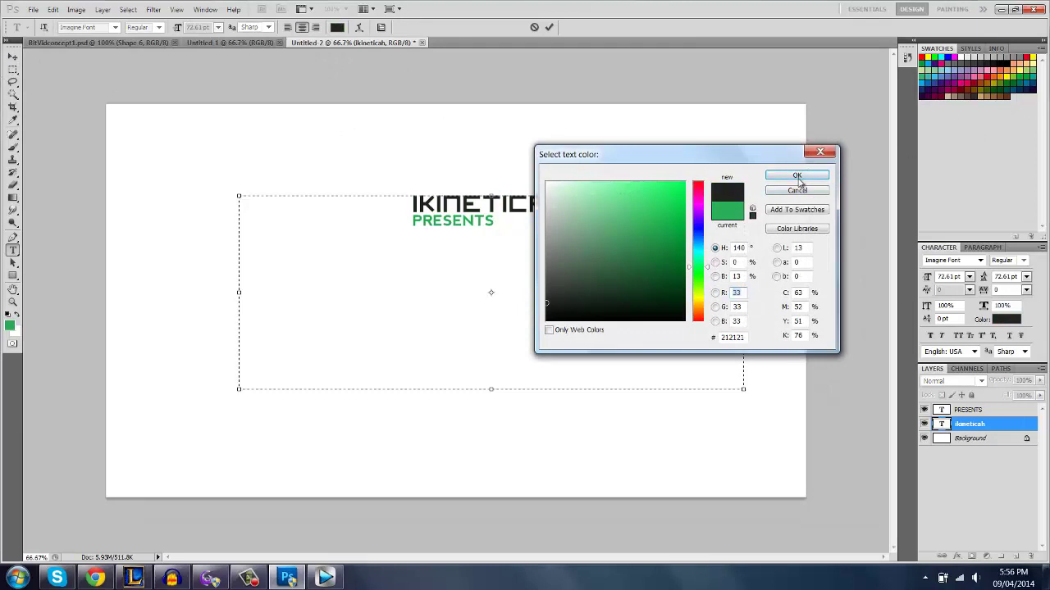
{"action": "left_click", "coordinate": [798, 178]}
Step: Move both text layers together into the lower-left corner of the canvas and hide the Background layer
{"action": "left_click", "coordinate": [12, 56]}
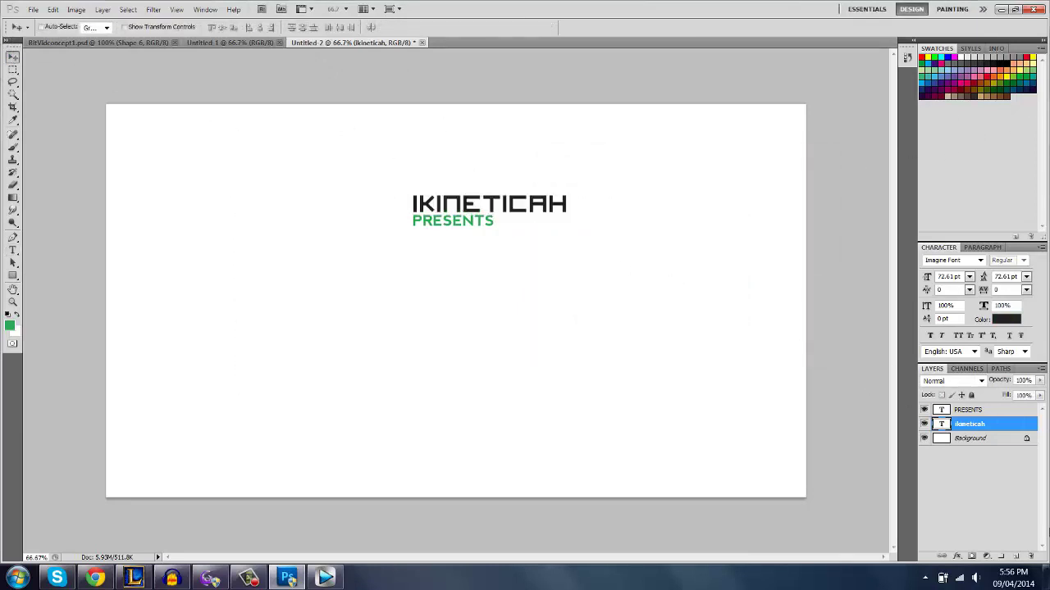
{"action": "left_click", "coordinate": [968, 409], "text": "shift"}
{"action": "left_click_drag", "start_coordinate": [453, 245], "coordinate": [161, 504]}
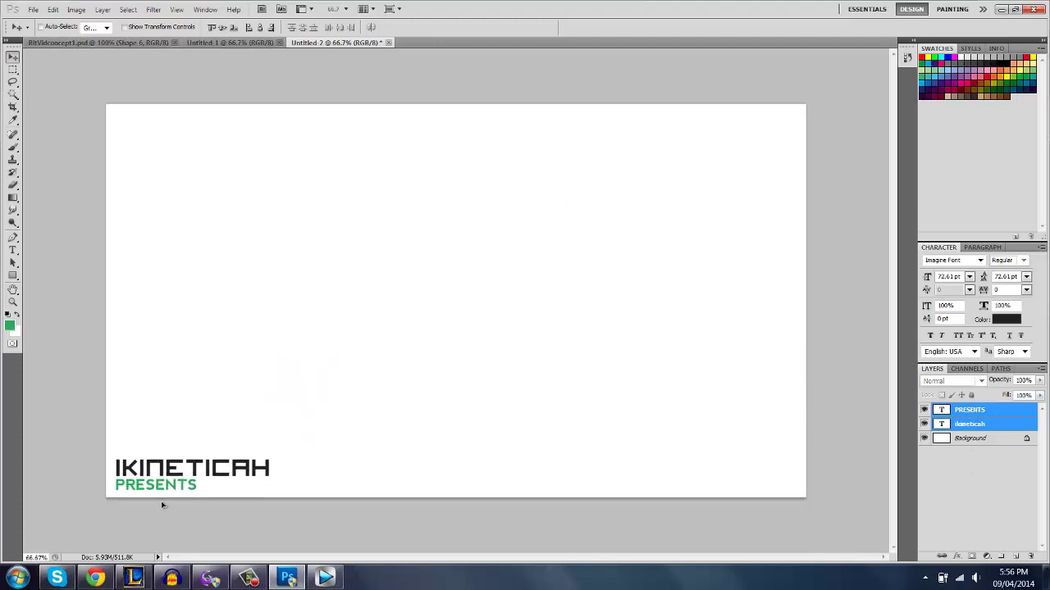
{"action": "left_click", "coordinate": [925, 439]}
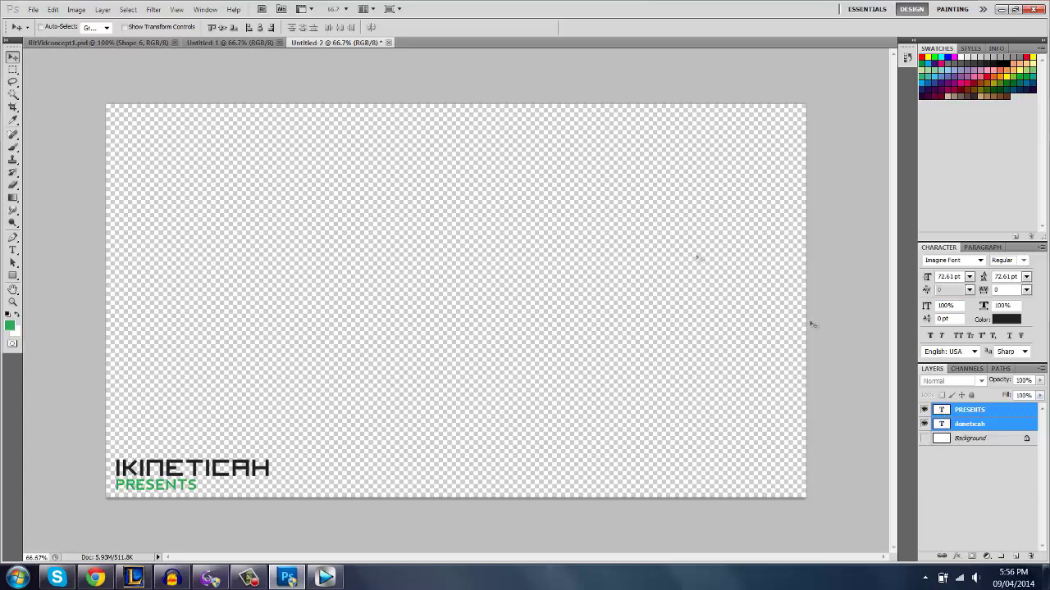
Step: Export the graphic for web as a transparent PNG-24 file named YoutubeTutorial on the Desktop
{"action": "left_click", "coordinate": [31, 8]}
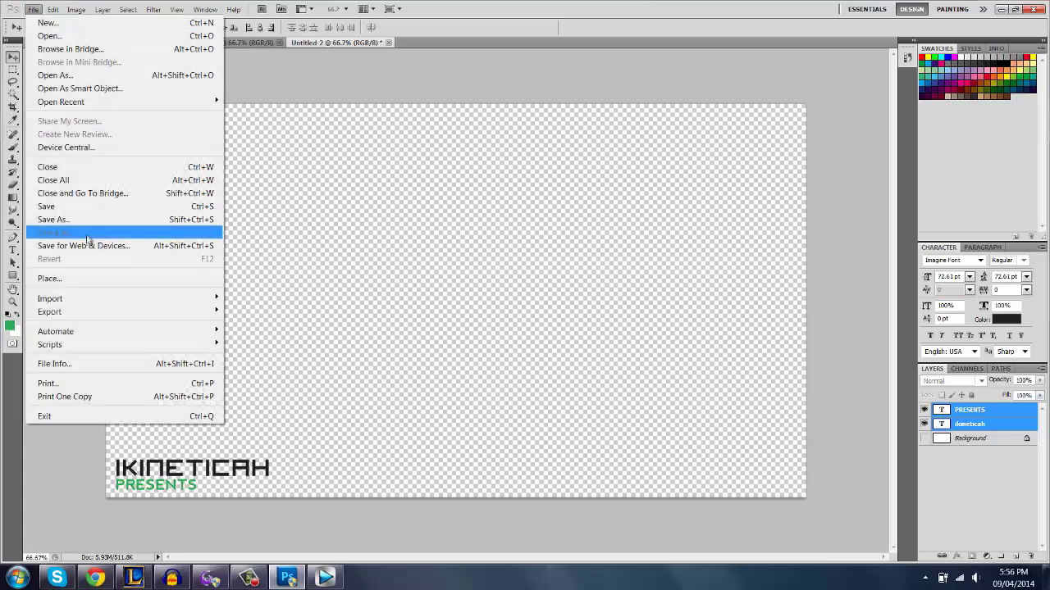
{"action": "left_click", "coordinate": [86, 243]}
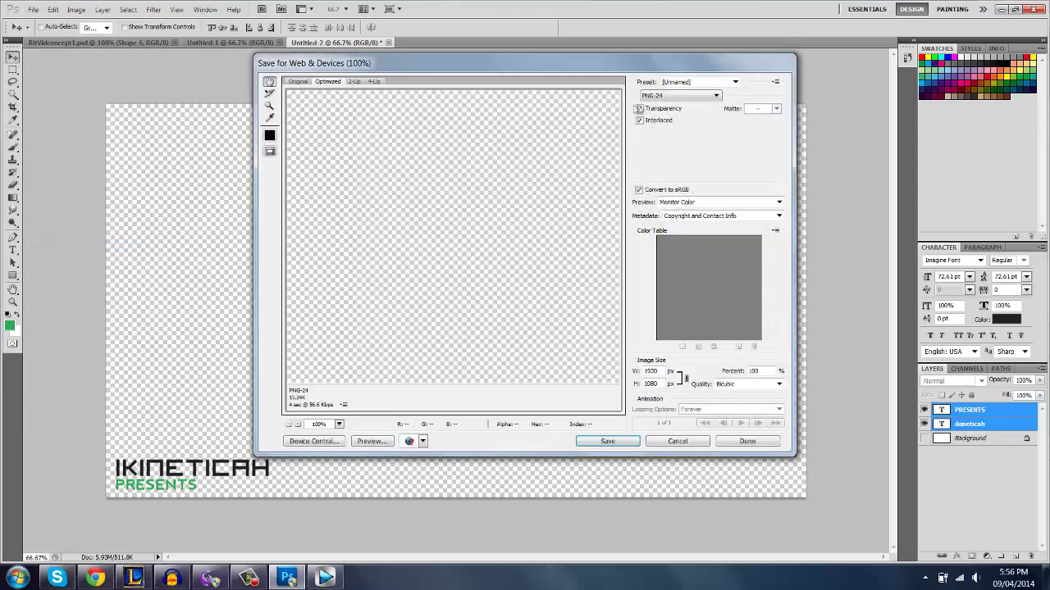
{"action": "left_click", "coordinate": [666, 97]}
{"action": "left_click", "coordinate": [383, 169]}
{"action": "left_click", "coordinate": [693, 96]}
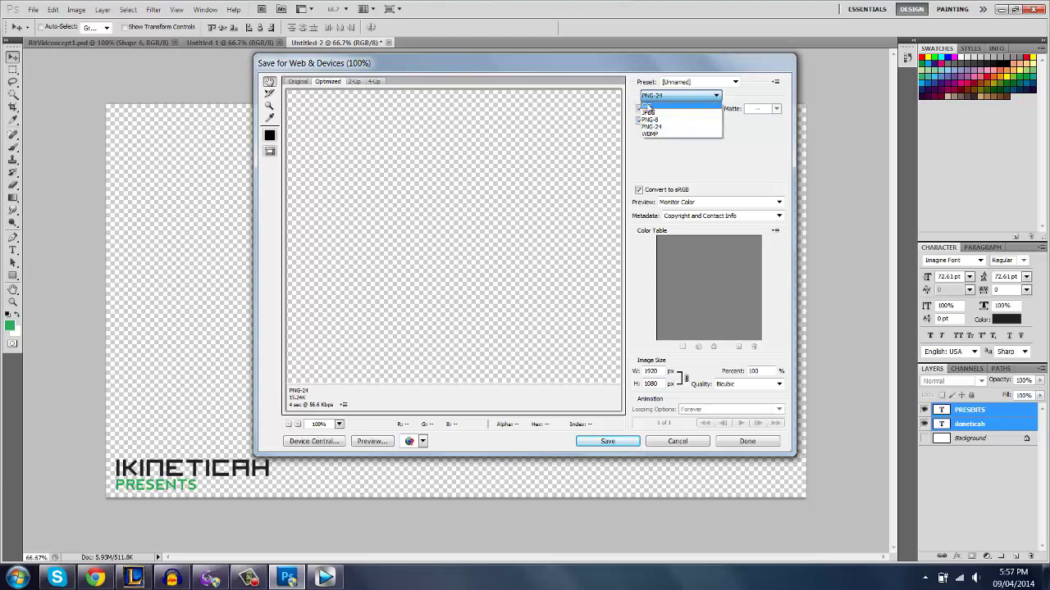
{"action": "left_click", "coordinate": [652, 127]}
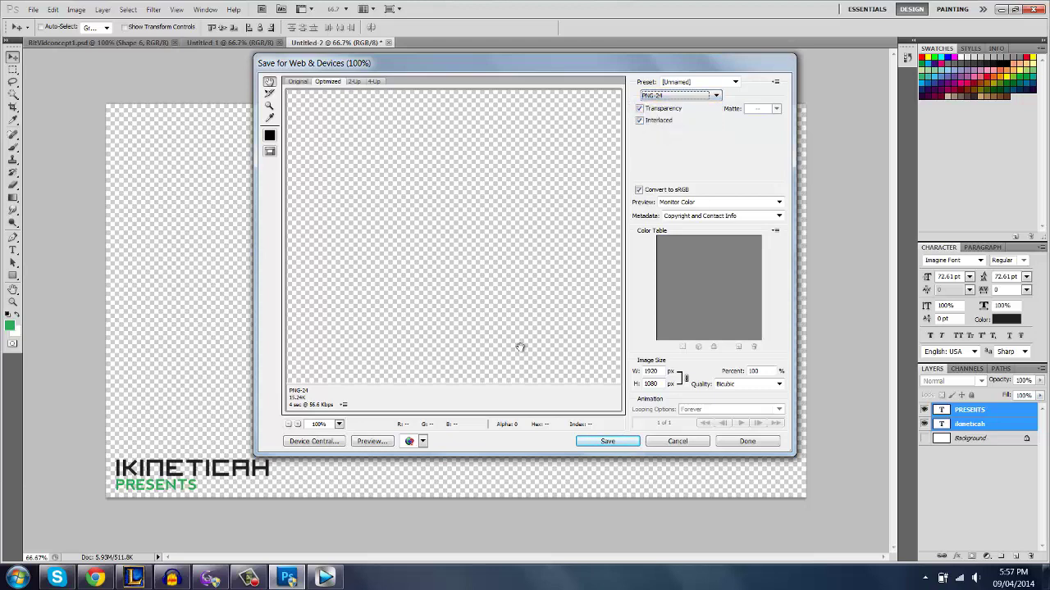
{"action": "left_click", "coordinate": [608, 441]}
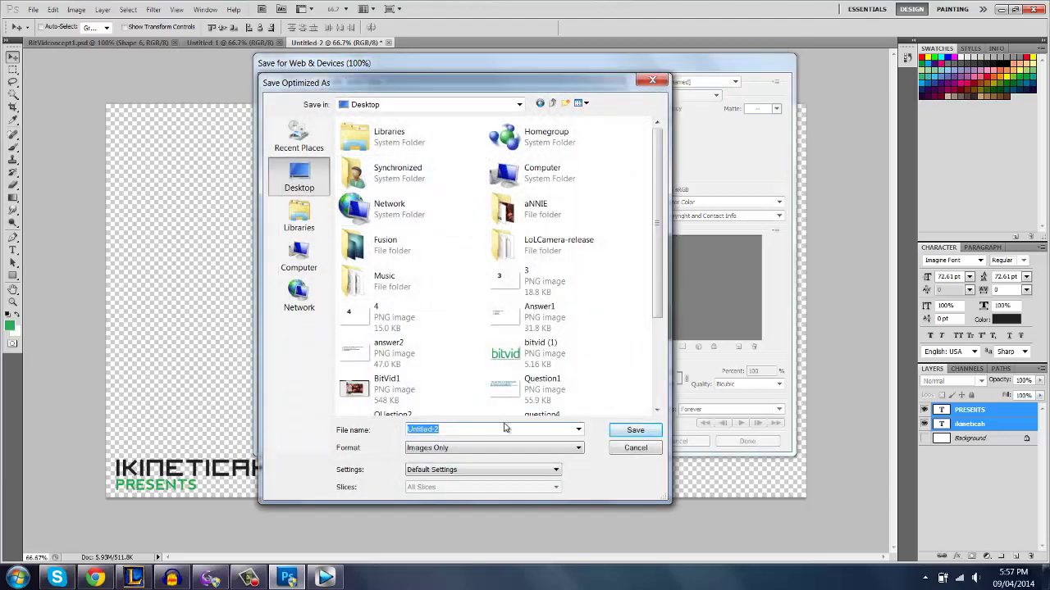
{"action": "type", "text": "YoutubeTutori"}
{"action": "key", "text": "Return"}
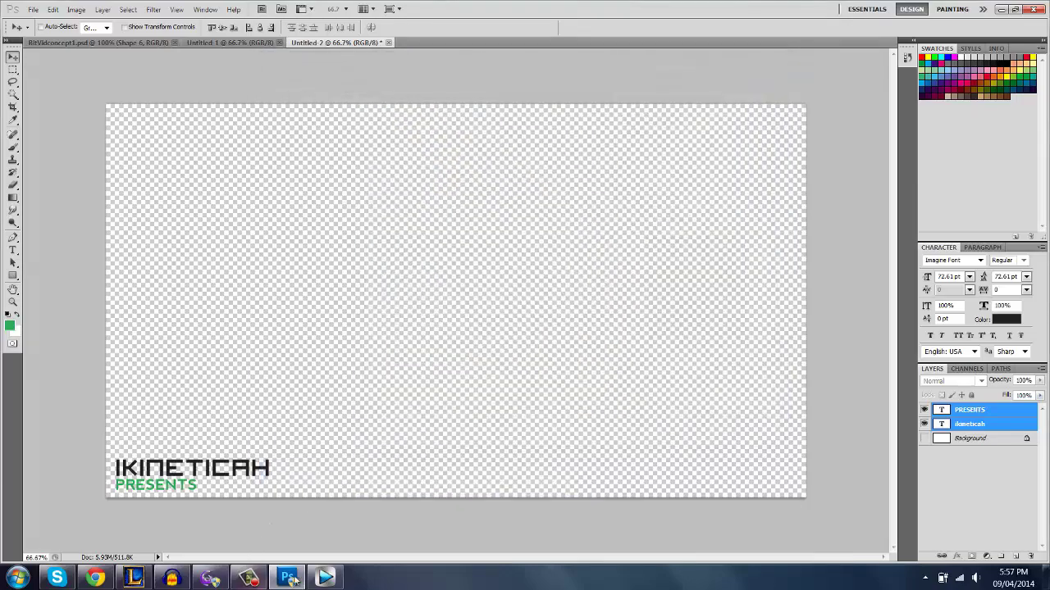
Step: Switch to Vegas Pro and import YoutubeTutorial.png from the Desktop into the project media
{"action": "left_click", "coordinate": [326, 579]}
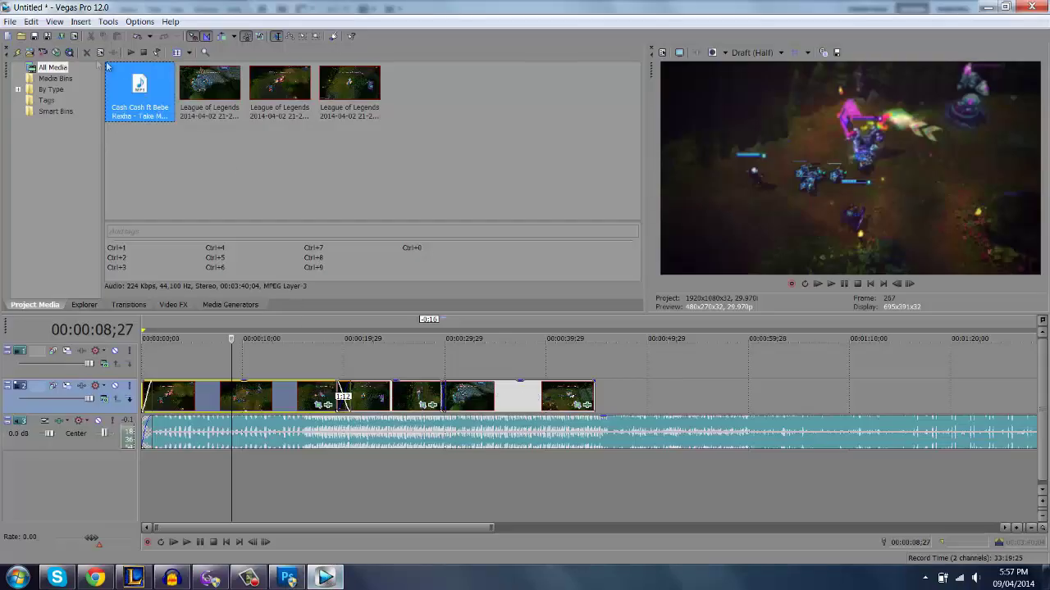
{"action": "left_click", "coordinate": [27, 53]}
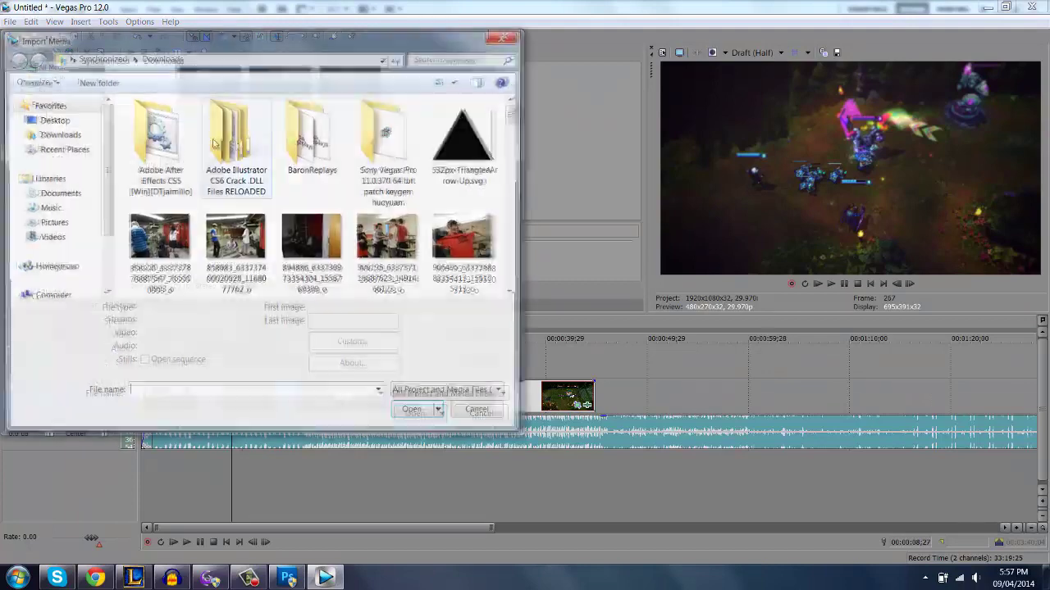
{"action": "left_click", "coordinate": [42, 121]}
{"action": "left_click", "coordinate": [274, 242]}
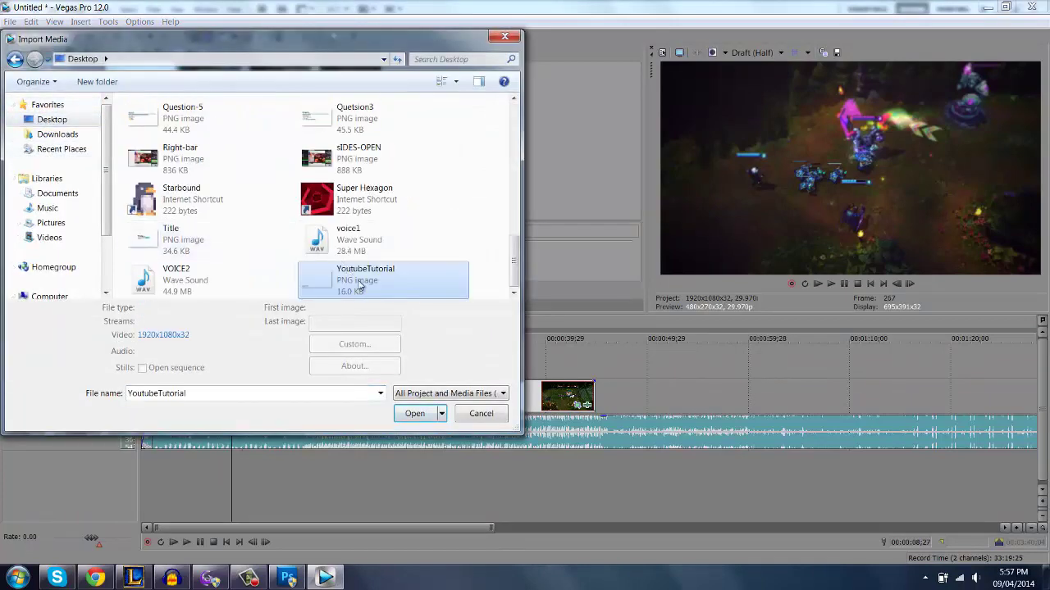
{"action": "key", "text": "Return"}
{"action": "left_click", "coordinate": [437, 123]}
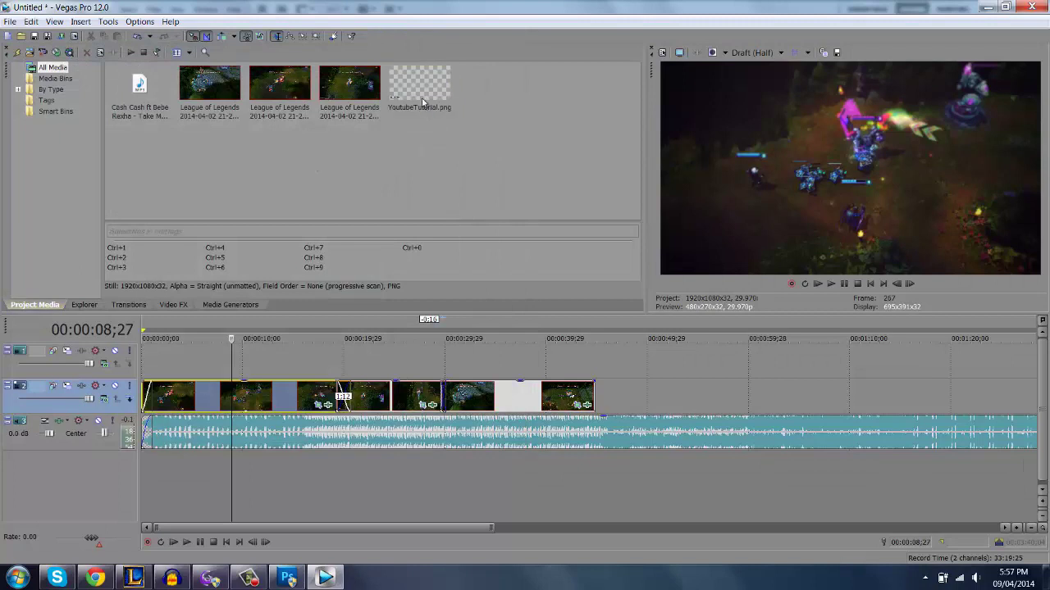
{"action": "left_click", "coordinate": [437, 87]}
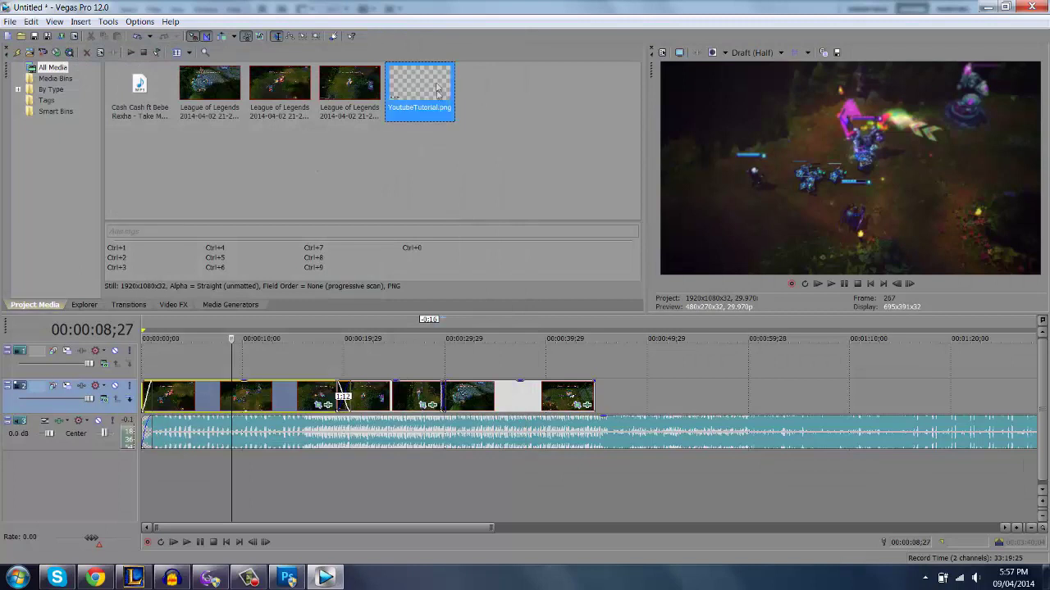
Step: Delete the empty top video track and insert a new video track above the gameplay clips
{"action": "left_click", "coordinate": [596, 367]}
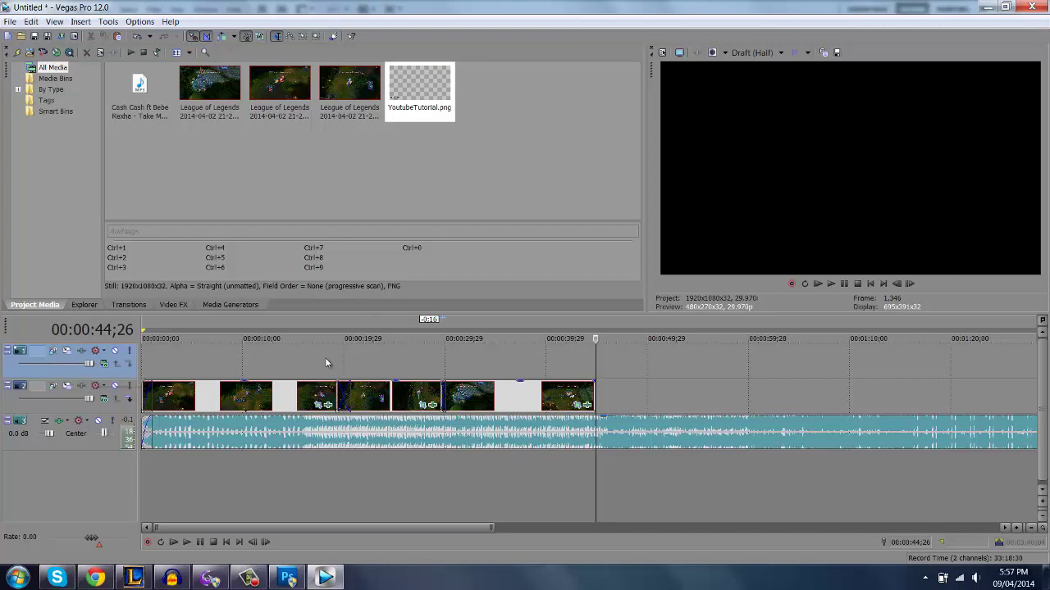
{"action": "key", "text": "Delete"}
{"action": "right_click", "coordinate": [627, 363]}
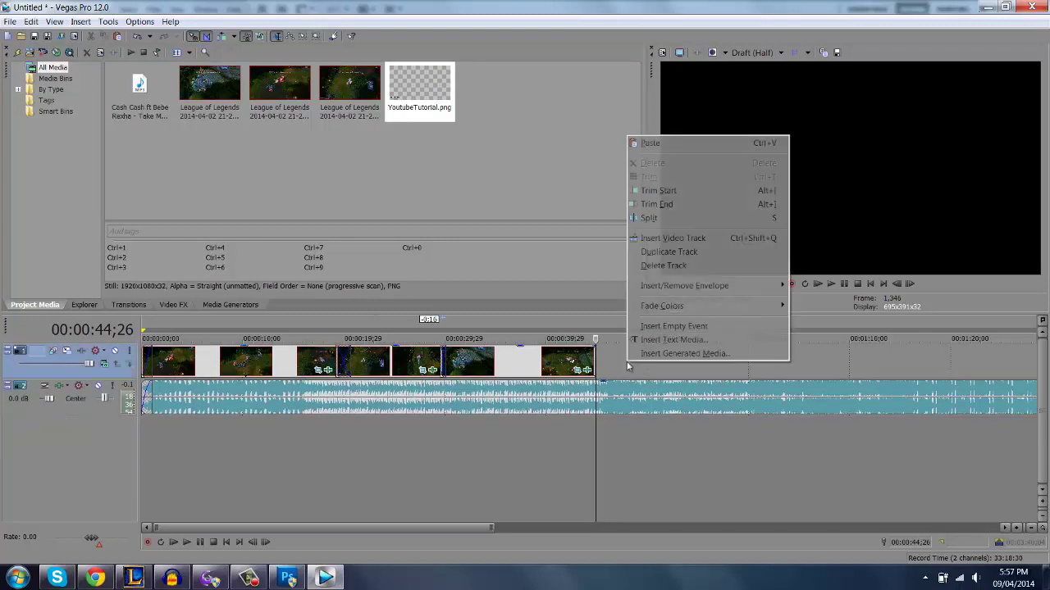
{"action": "left_click", "coordinate": [436, 352]}
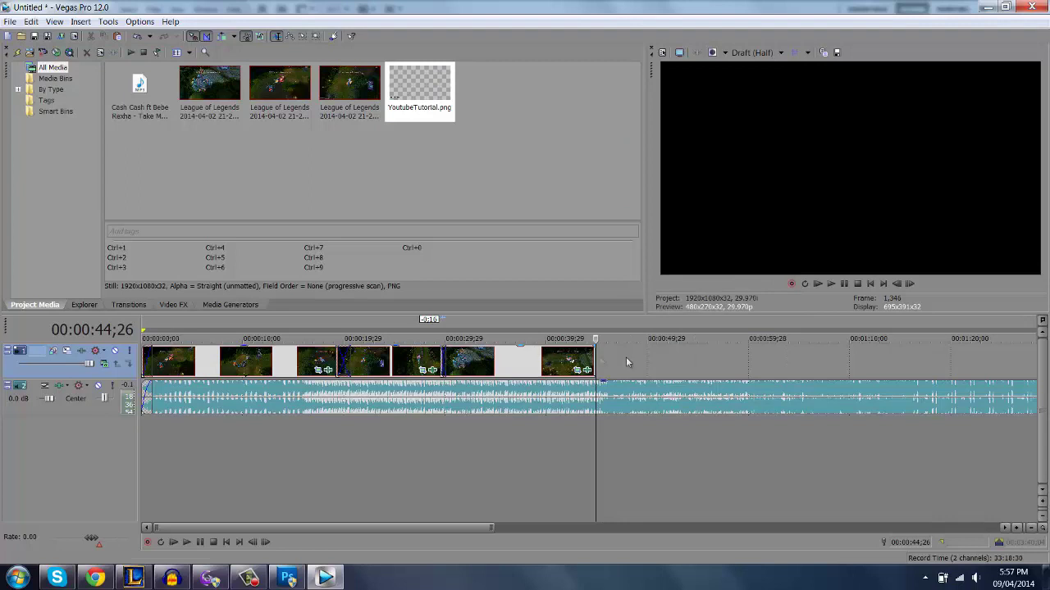
{"action": "right_click", "coordinate": [627, 359]}
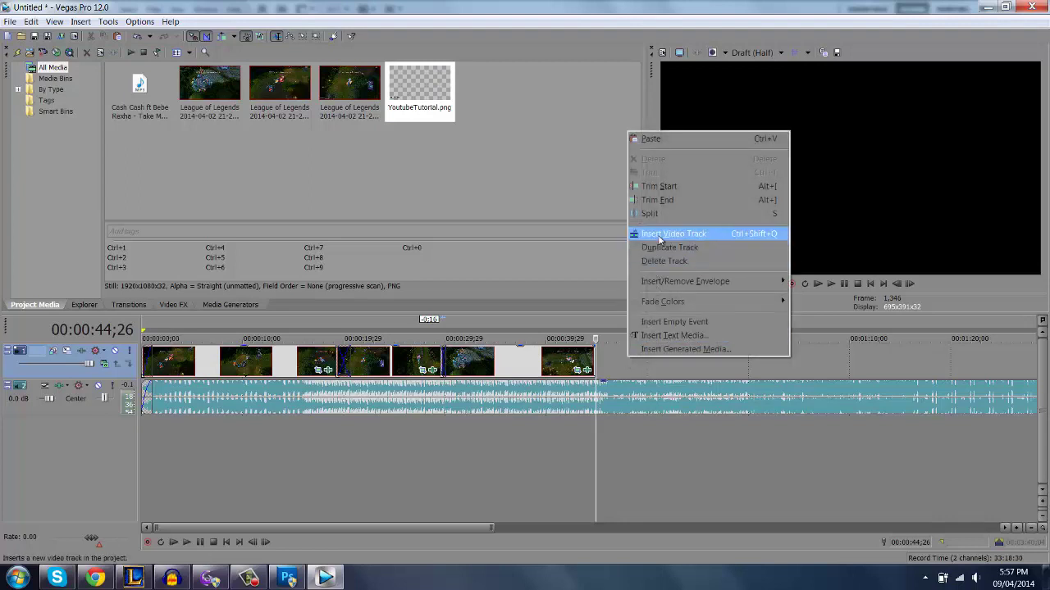
{"action": "left_click", "coordinate": [660, 235]}
Step: Place YoutubeTutorial.png on the top video track near the start of the timeline, with short fades in and out
{"action": "left_click_drag", "start_coordinate": [420, 90], "coordinate": [269, 307]}
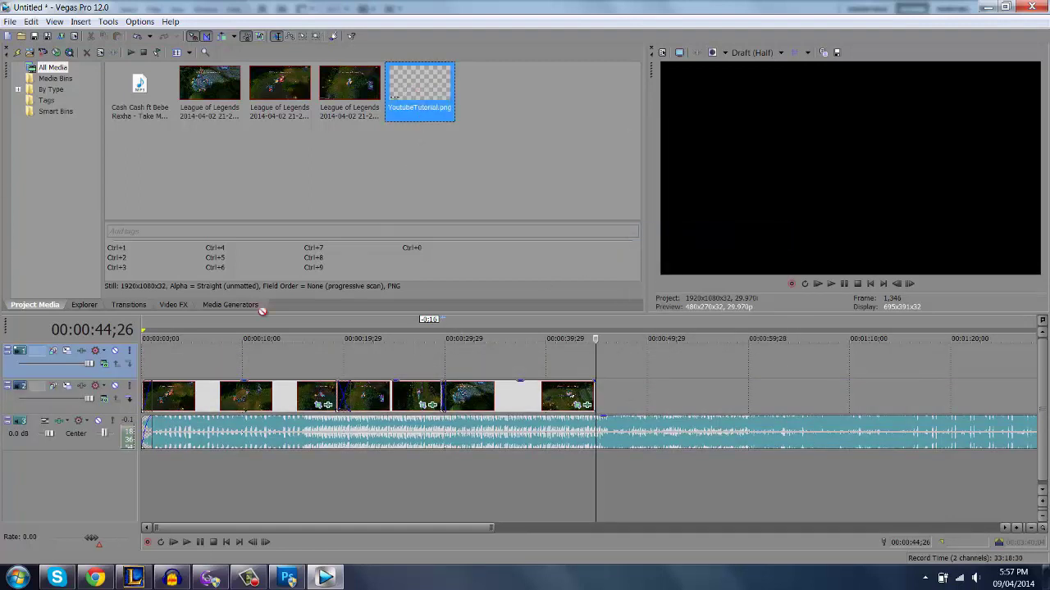
{"action": "left_click_drag", "start_coordinate": [230, 355], "coordinate": [238, 365]}
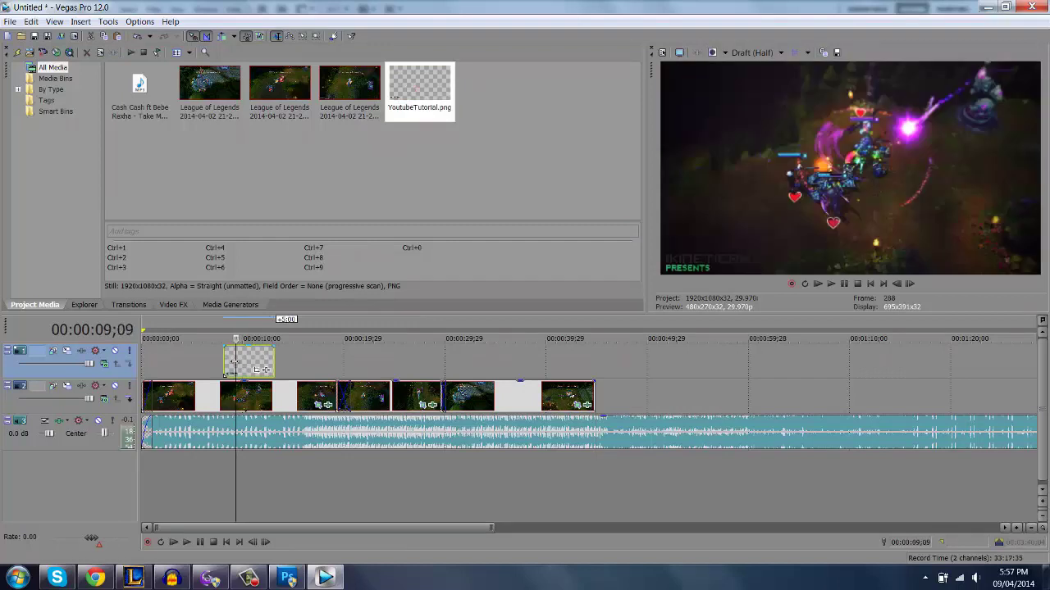
{"action": "left_click", "coordinate": [245, 361]}
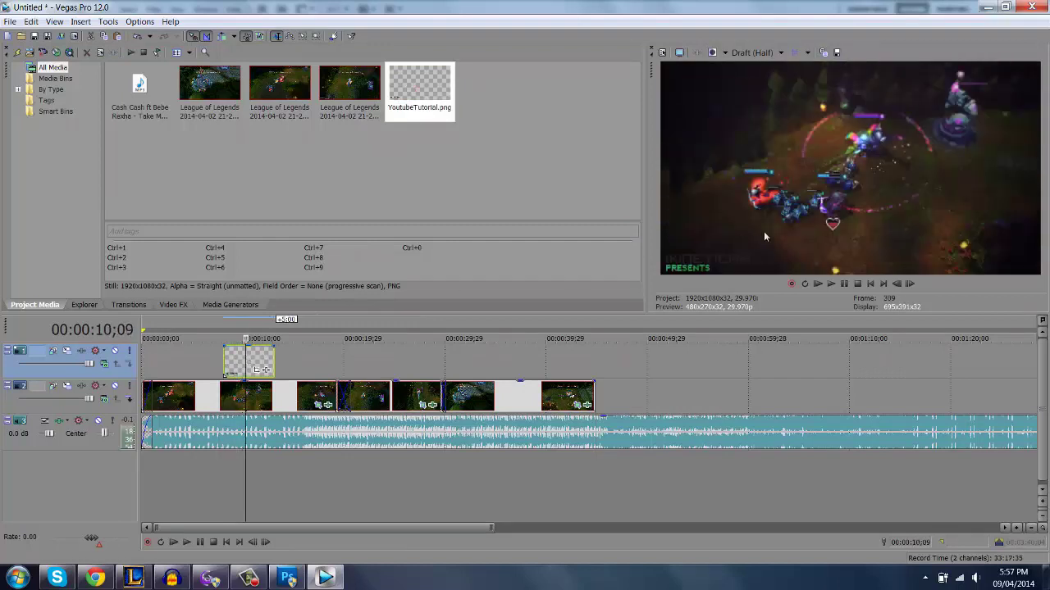
{"action": "left_click_drag", "start_coordinate": [243, 368], "coordinate": [201, 345]}
{"action": "left_click", "coordinate": [182, 358]}
Step: Play back the opening of the montage to check the title overlay, and review the title graphic in Photoshop
{"action": "left_click", "coordinate": [154, 359]}
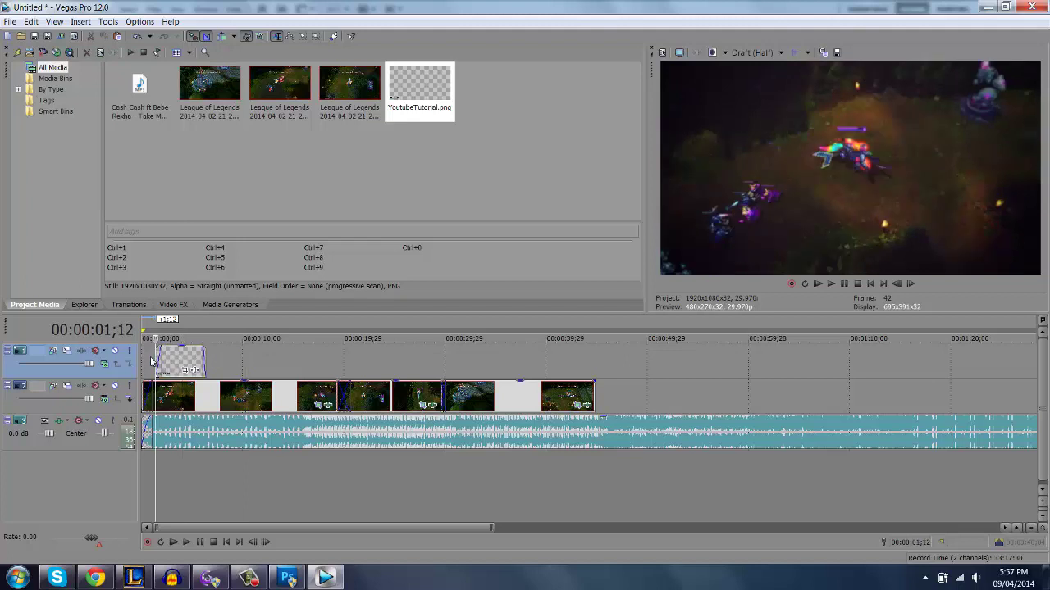
{"action": "key", "text": "space"}
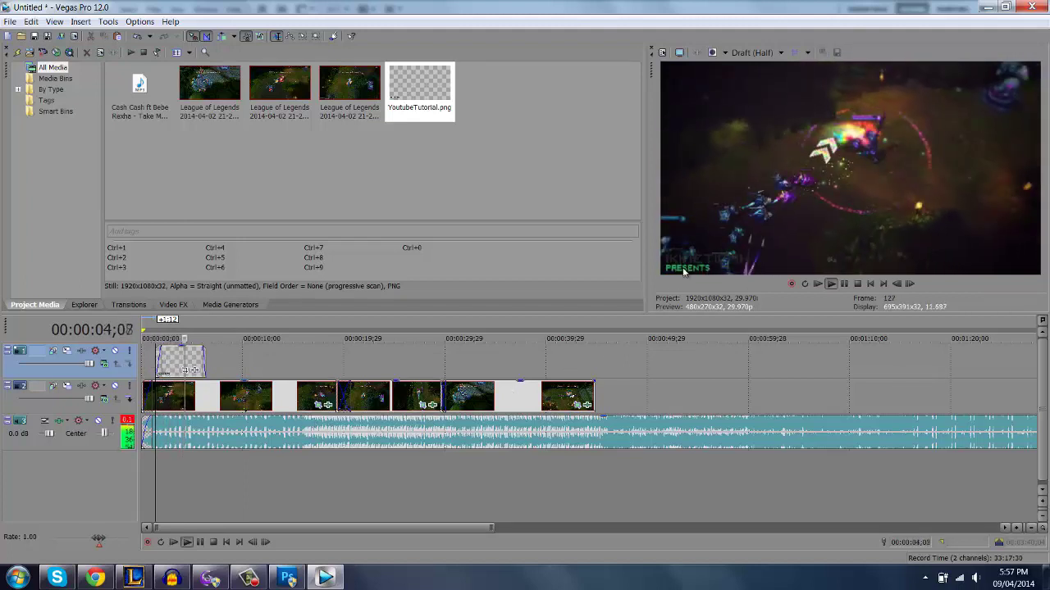
{"action": "key", "text": "space"}
{"action": "key", "text": "space"}
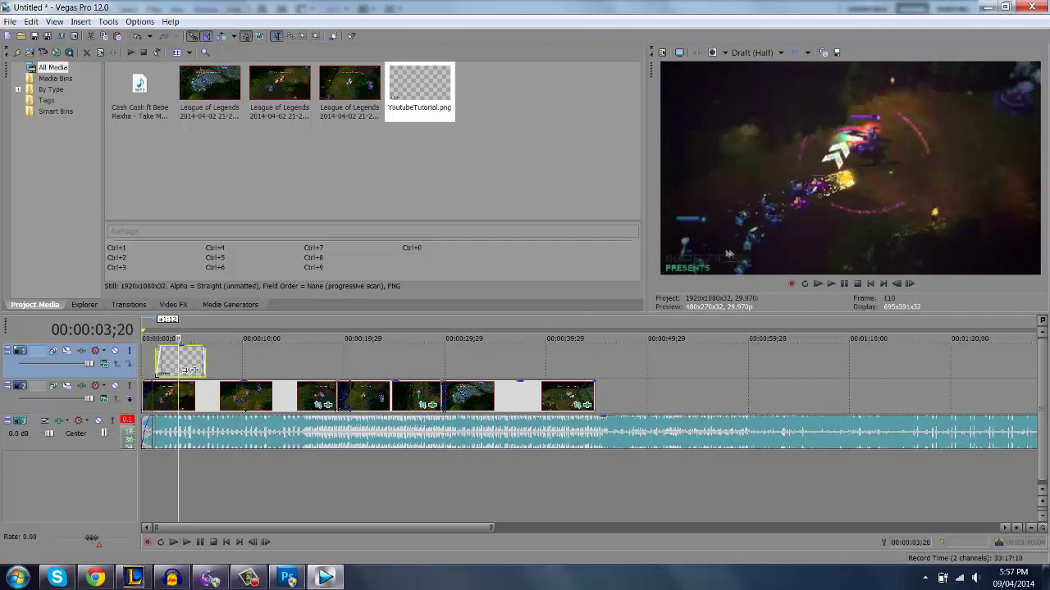
{"action": "left_click_drag", "start_coordinate": [190, 341], "coordinate": [197, 341]}
{"action": "key", "text": "space"}
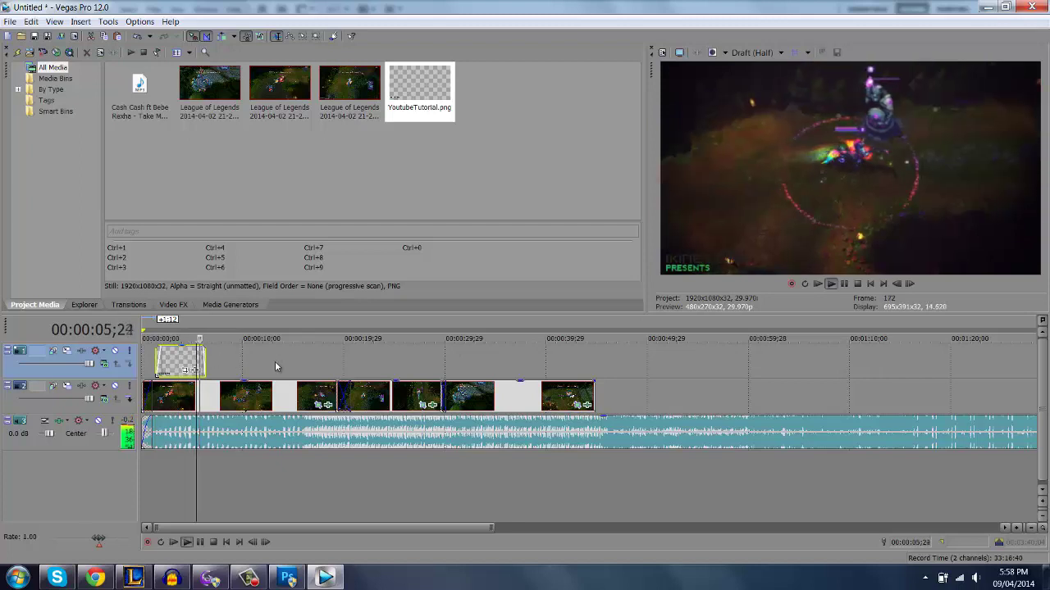
{"action": "key", "text": "space"}
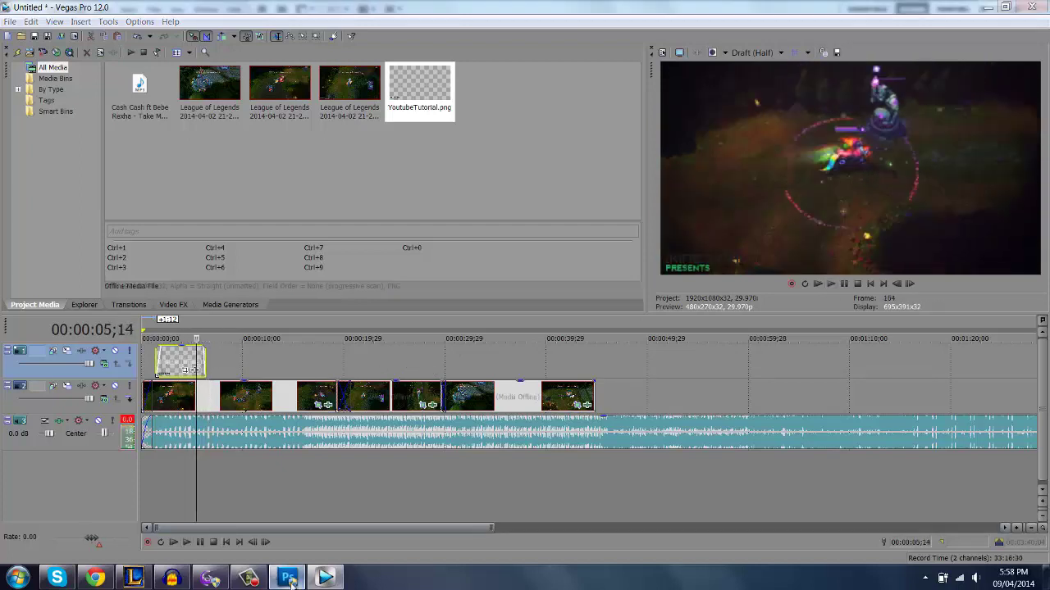
{"action": "left_click", "coordinate": [287, 578]}
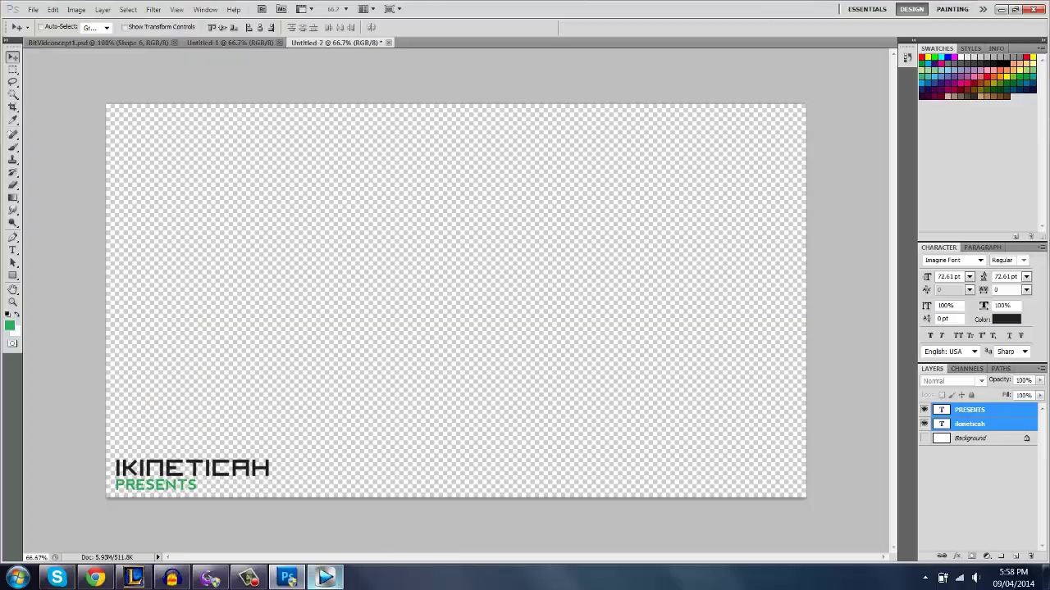
{"action": "left_click", "coordinate": [326, 579]}
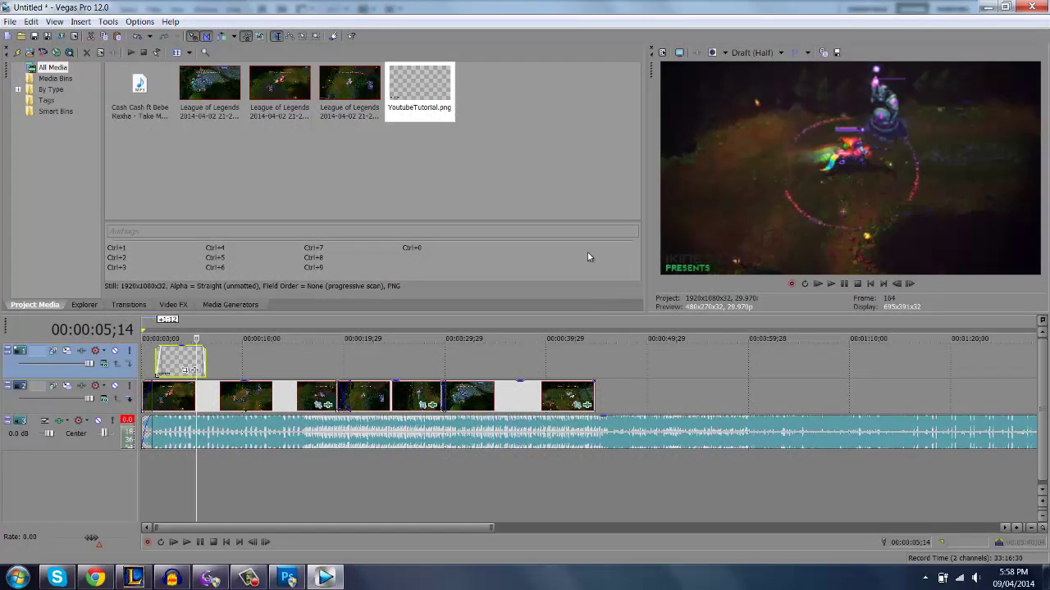
Step: Try splitting the music track at the end of the last gameplay clip, then undo the split
{"action": "left_click_drag", "start_coordinate": [273, 364], "coordinate": [565, 365]}
{"action": "scroll", "coordinate": [574, 426], "scroll_direction": "down", "scroll_amount": 3}
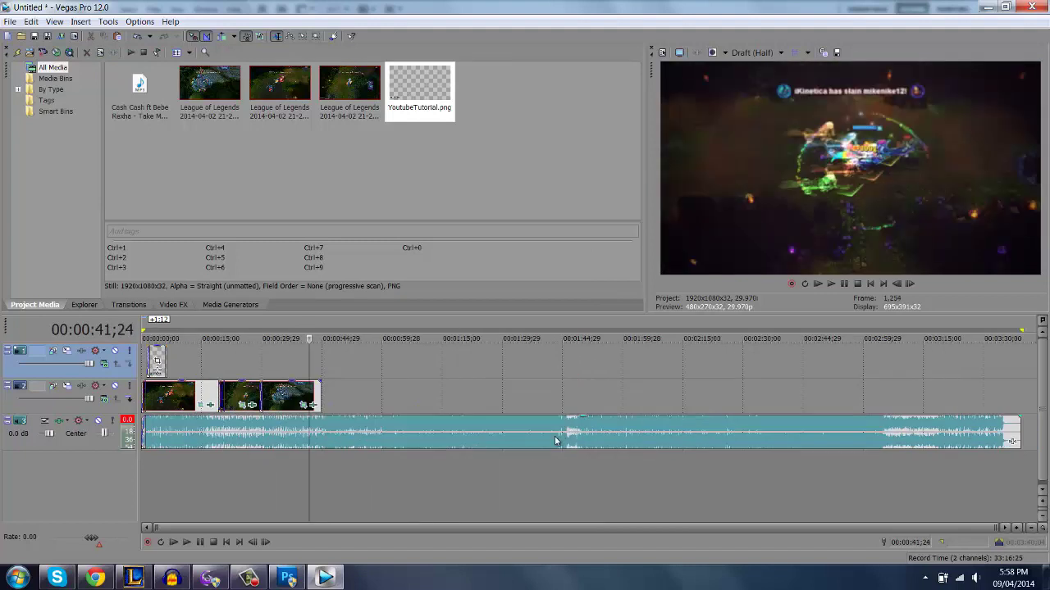
{"action": "left_click", "coordinate": [329, 429]}
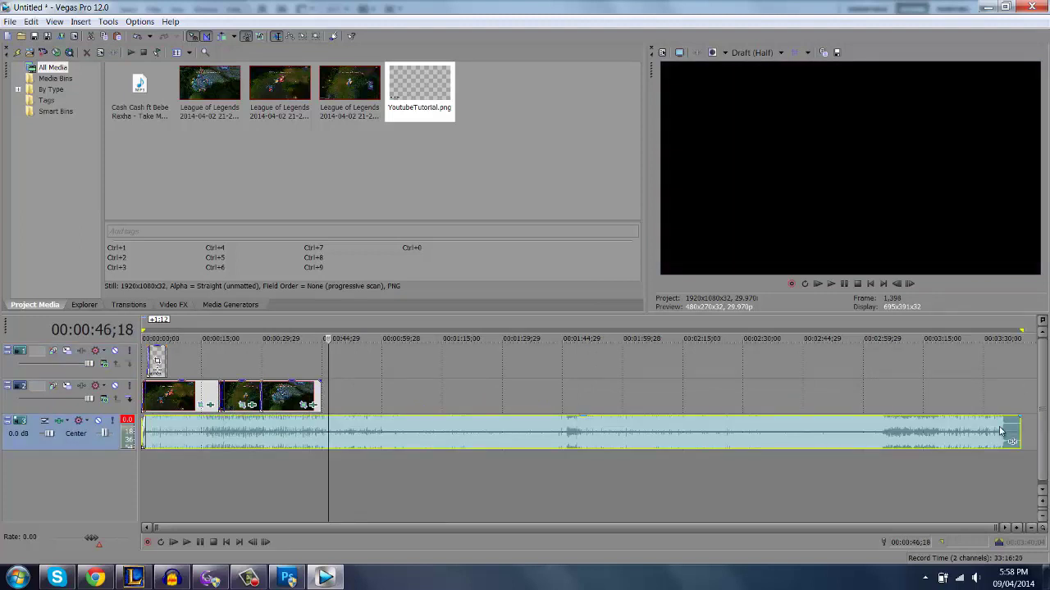
{"action": "left_click", "coordinate": [321, 423]}
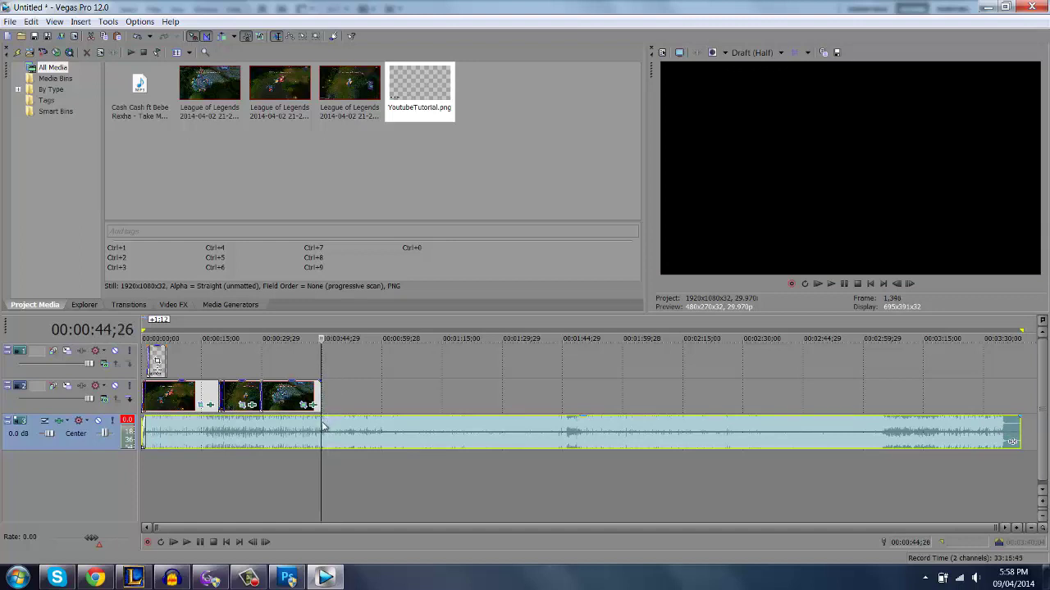
{"action": "key", "text": "s"}
{"action": "left_click", "coordinate": [336, 428]}
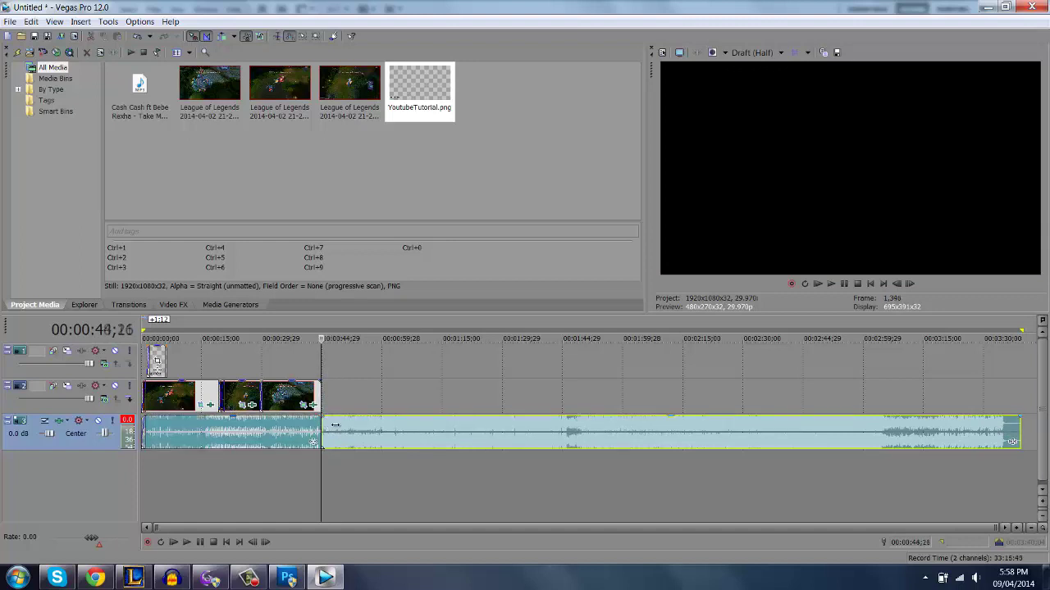
{"action": "left_click", "coordinate": [410, 391]}
{"action": "left_click", "coordinate": [407, 392]}
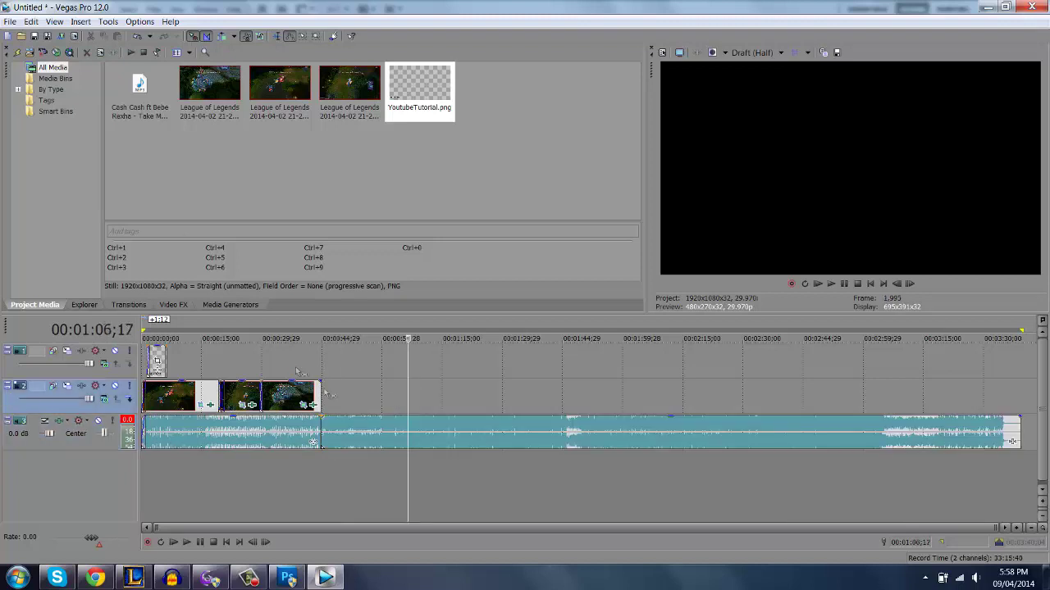
{"action": "left_click", "coordinate": [138, 36]}
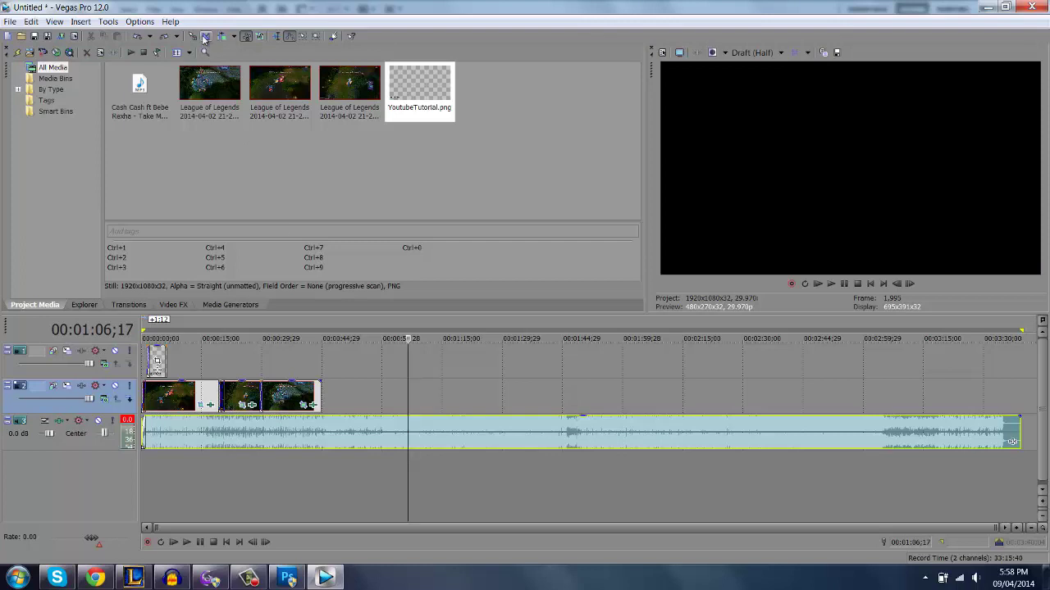
{"action": "left_click", "coordinate": [376, 427]}
{"action": "right_click", "coordinate": [375, 427]}
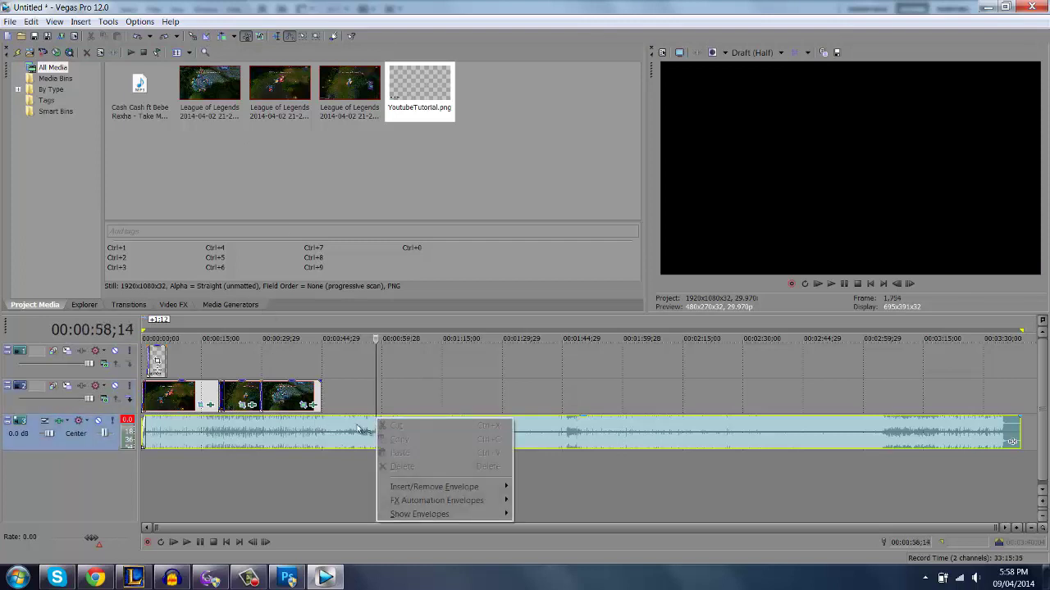
{"action": "left_click", "coordinate": [356, 428]}
{"action": "left_click", "coordinate": [346, 426]}
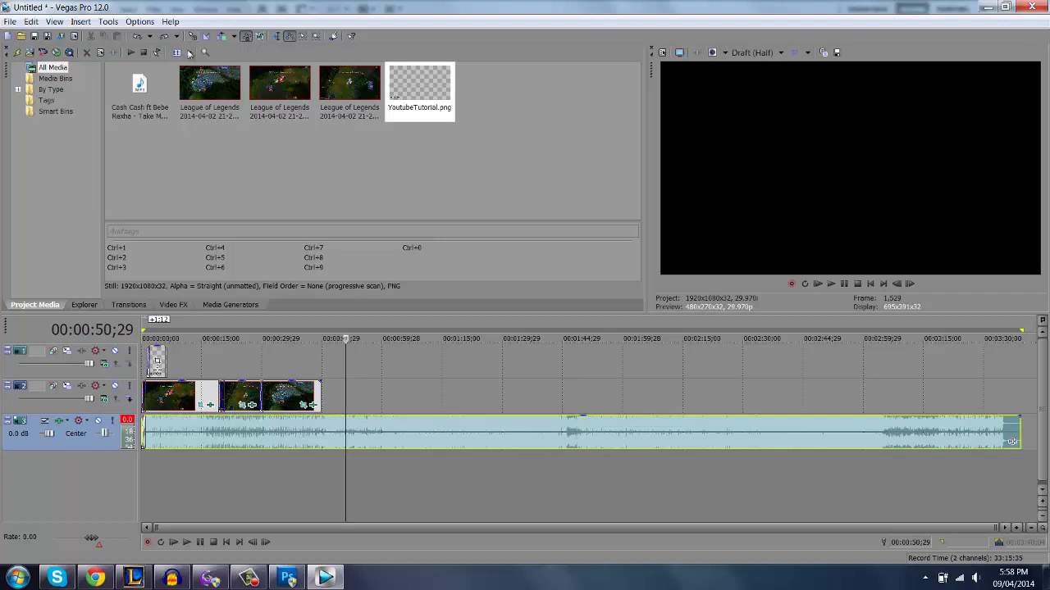
{"action": "left_click", "coordinate": [156, 52]}
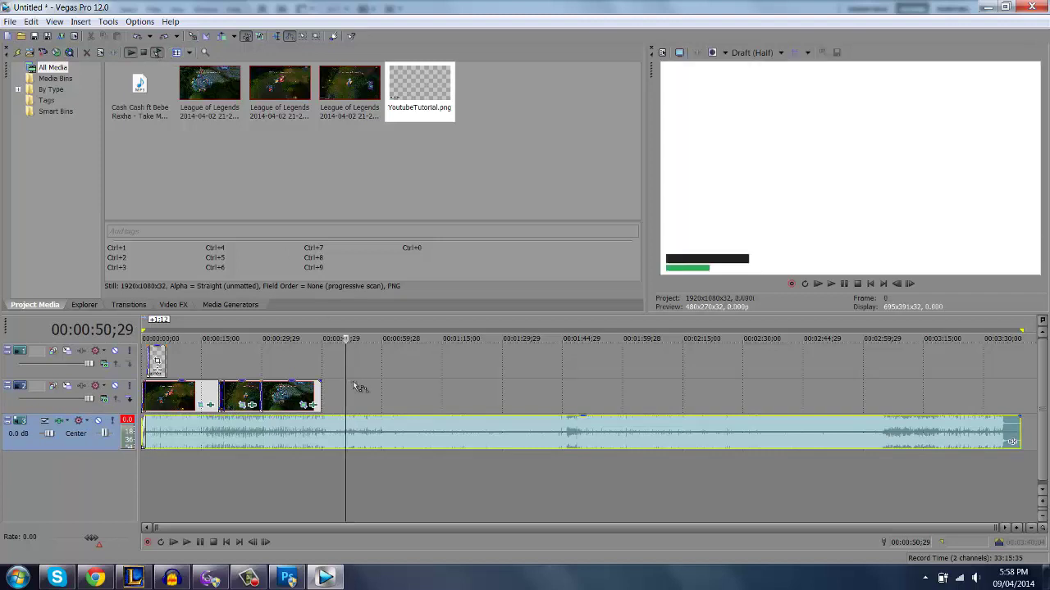
{"action": "left_click", "coordinate": [346, 377]}
{"action": "left_click", "coordinate": [380, 387]}
{"action": "key", "text": "space"}
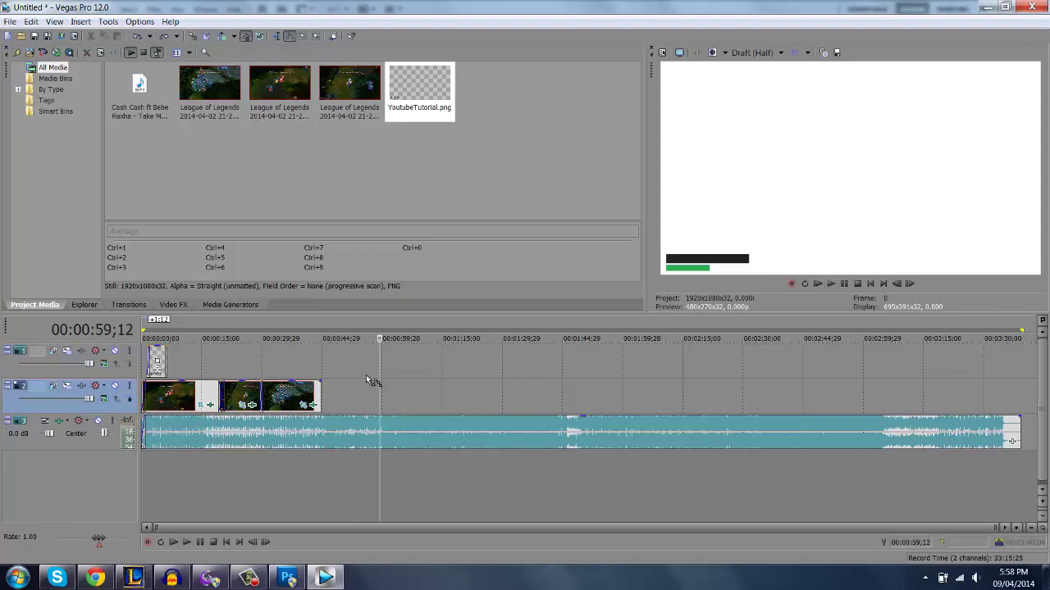
Step: Switch to the selection edit tool with automatic crossfades on, and turn off automatic media preview
{"action": "key", "text": "d"}
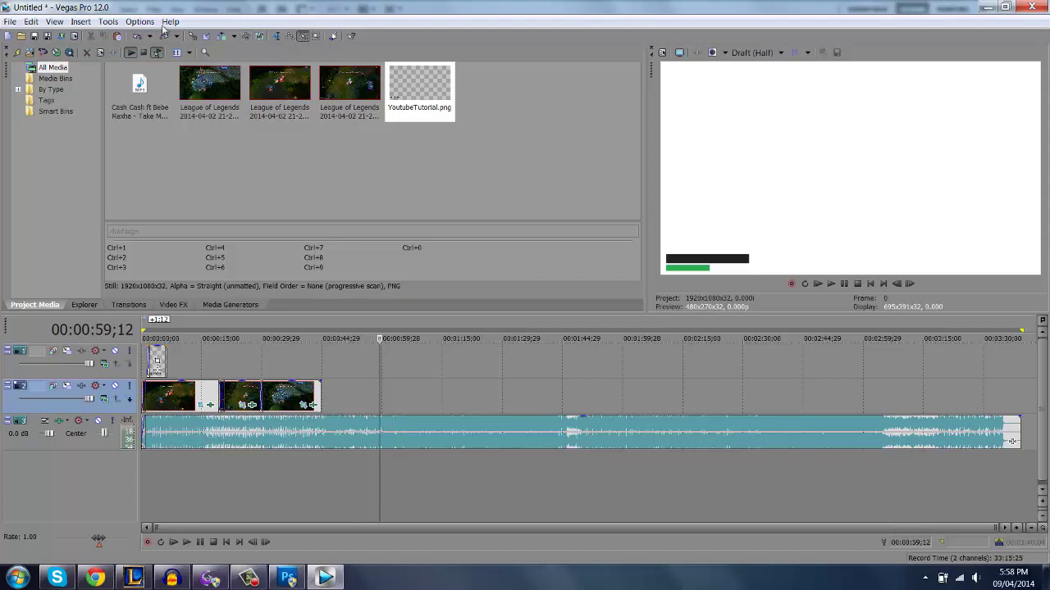
{"action": "left_click", "coordinate": [205, 36]}
{"action": "left_click", "coordinate": [445, 389]}
{"action": "left_click", "coordinate": [310, 393]}
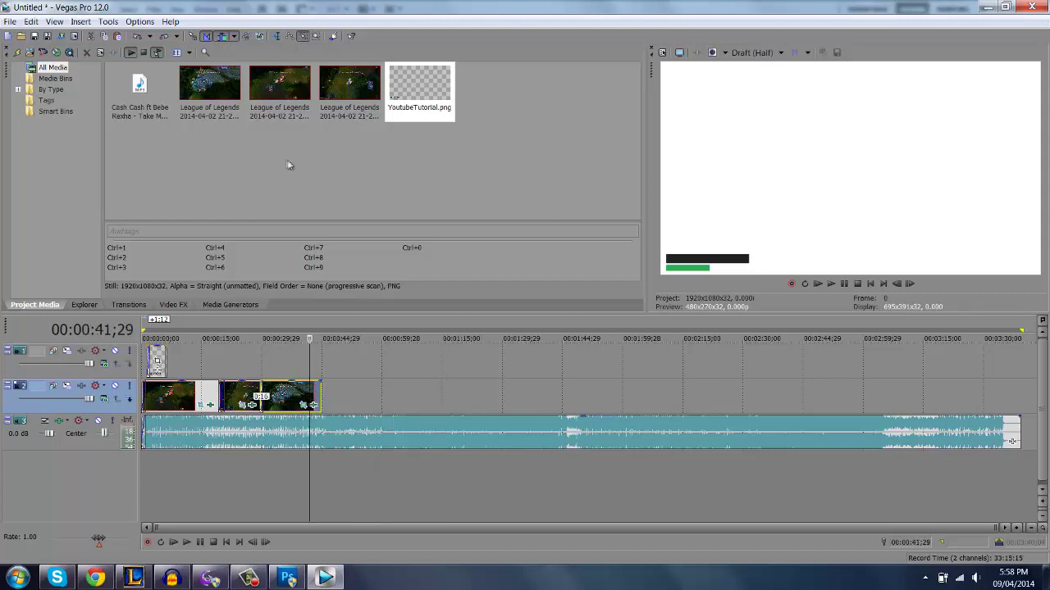
{"action": "left_click", "coordinate": [157, 53]}
{"action": "left_click", "coordinate": [351, 383]}
{"action": "left_click", "coordinate": [290, 389]}
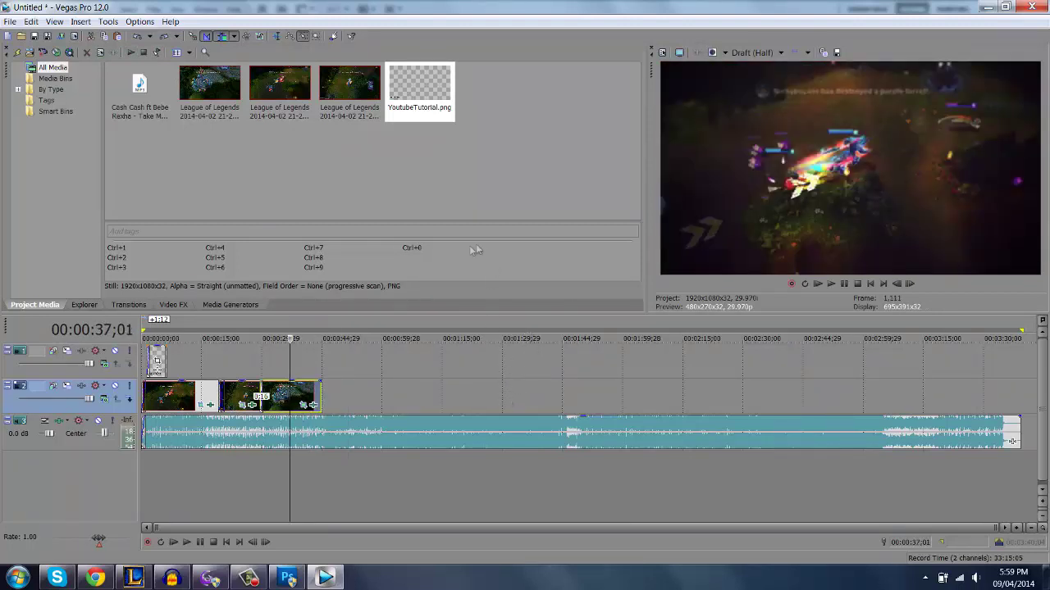
Step: Split the music at the end of the last gameplay clip, at 00:00:44;25, and delete the remainder
{"action": "left_click", "coordinate": [323, 430]}
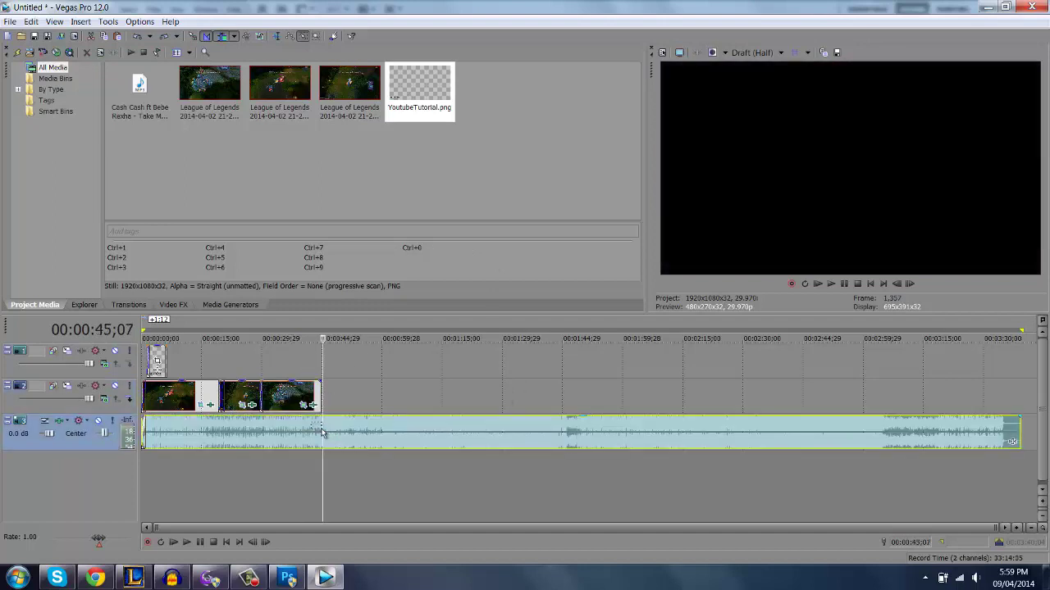
{"action": "left_click", "coordinate": [320, 430]}
{"action": "key", "text": "s"}
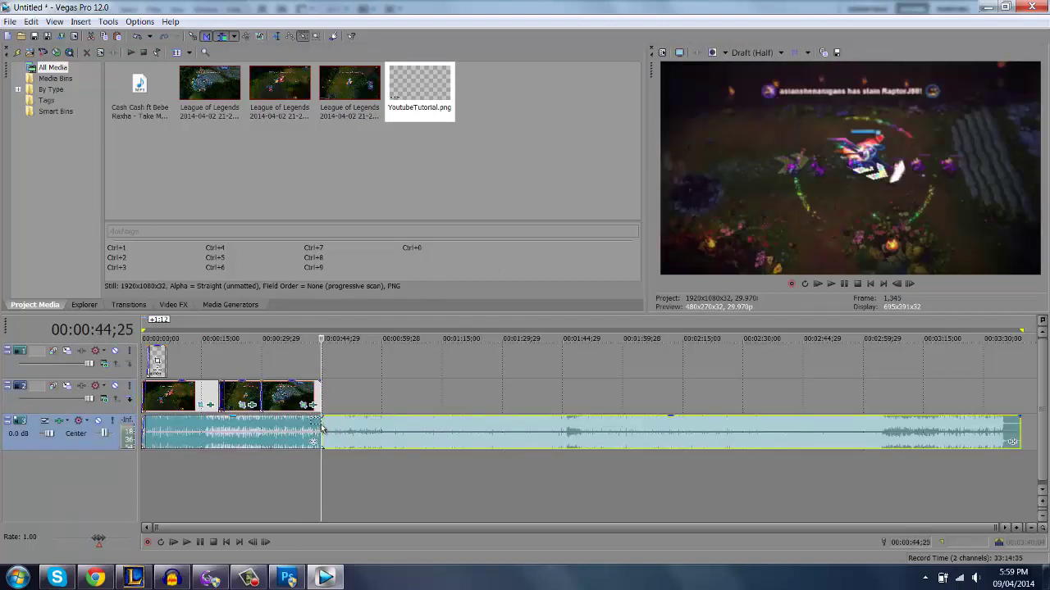
{"action": "left_click", "coordinate": [350, 431]}
{"action": "key", "text": "Delete"}
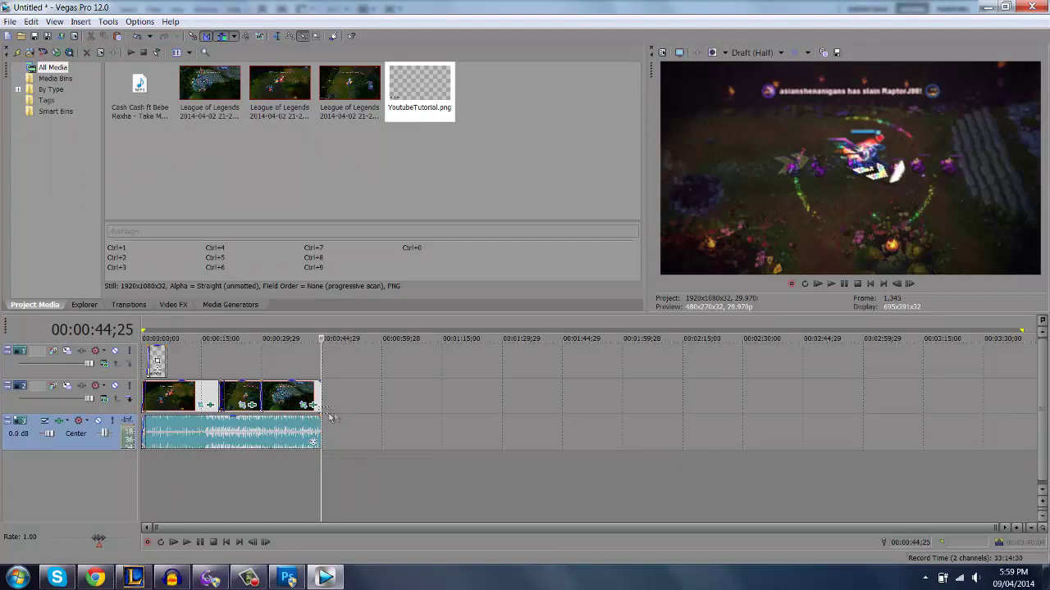
Step: Try to add a fade-out at the end of the last gameplay clip, and turn snapping on
{"action": "scroll", "coordinate": [459, 431], "scroll_direction": "up", "scroll_amount": 4}
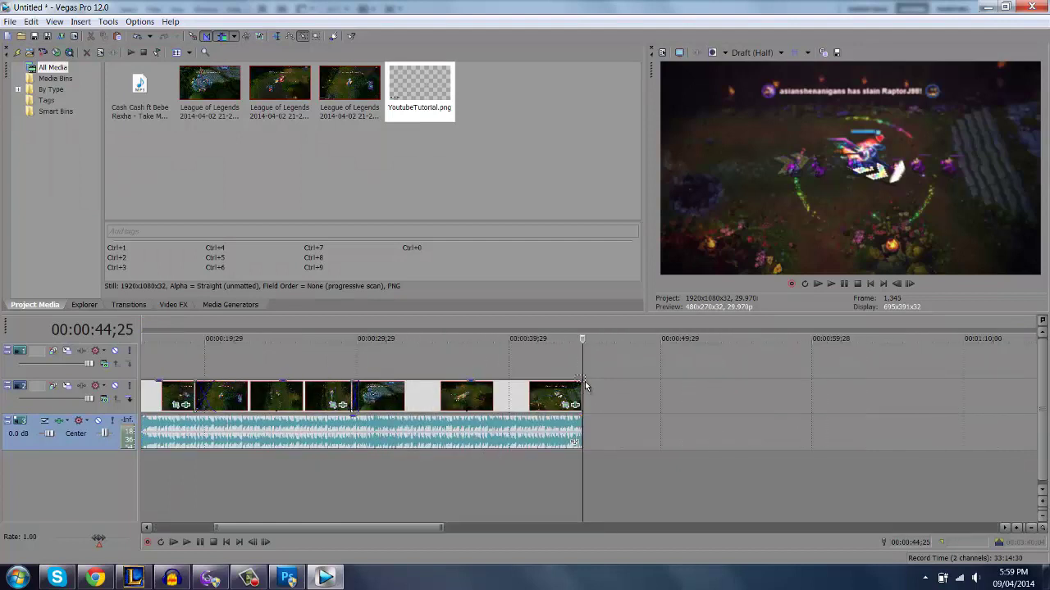
{"action": "left_click_drag", "start_coordinate": [585, 385], "coordinate": [576, 384]}
{"action": "left_click", "coordinate": [572, 387]}
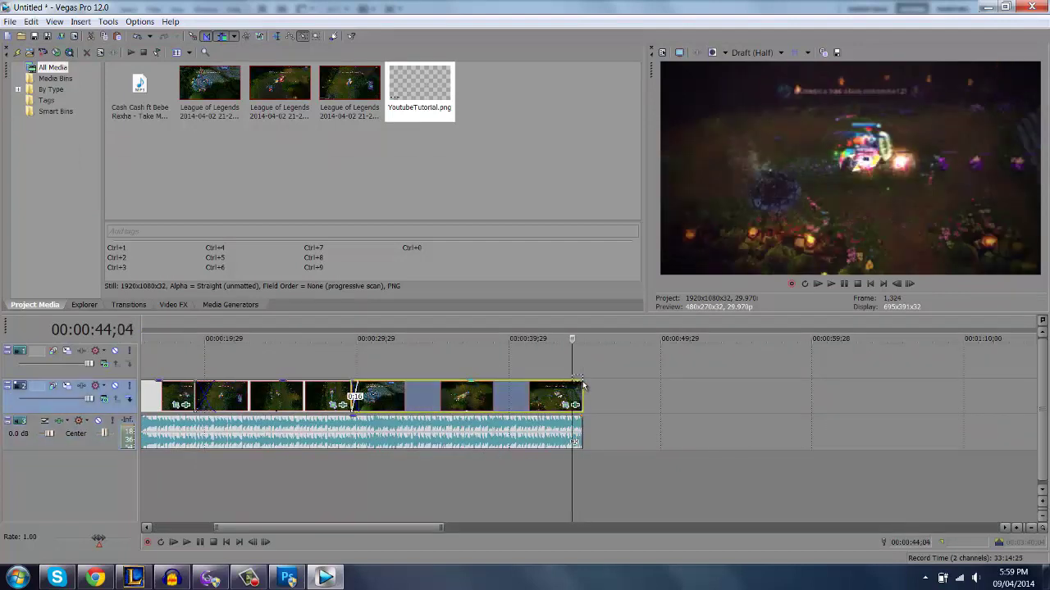
{"action": "left_click", "coordinate": [579, 387]}
{"action": "left_click", "coordinate": [573, 387]}
{"action": "left_click", "coordinate": [564, 369]}
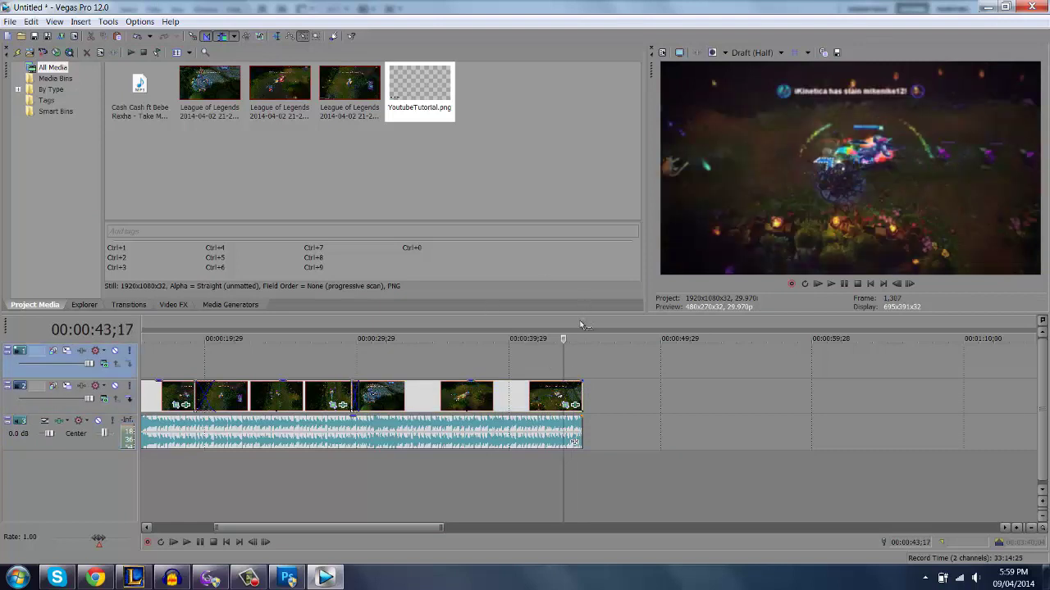
{"action": "left_click", "coordinate": [579, 388]}
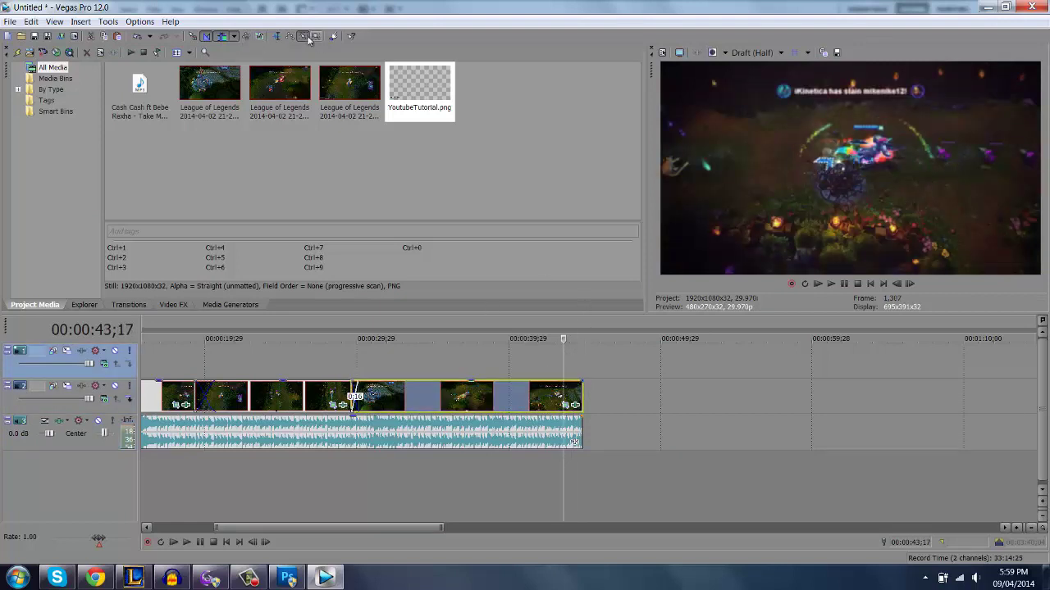
{"action": "left_click", "coordinate": [194, 36]}
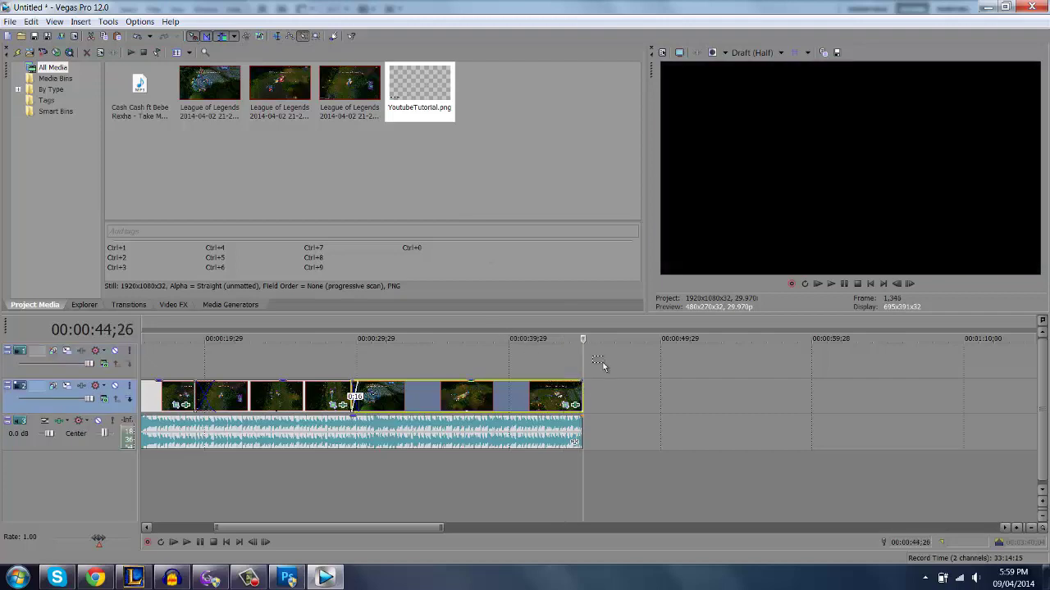
Step: Play back the montage's ending and a section of the first gameplay clip to check the trimmed music
{"action": "scroll", "coordinate": [567, 394], "scroll_direction": "down", "scroll_amount": 4}
{"action": "scroll", "coordinate": [567, 395], "scroll_direction": "up", "scroll_amount": 4}
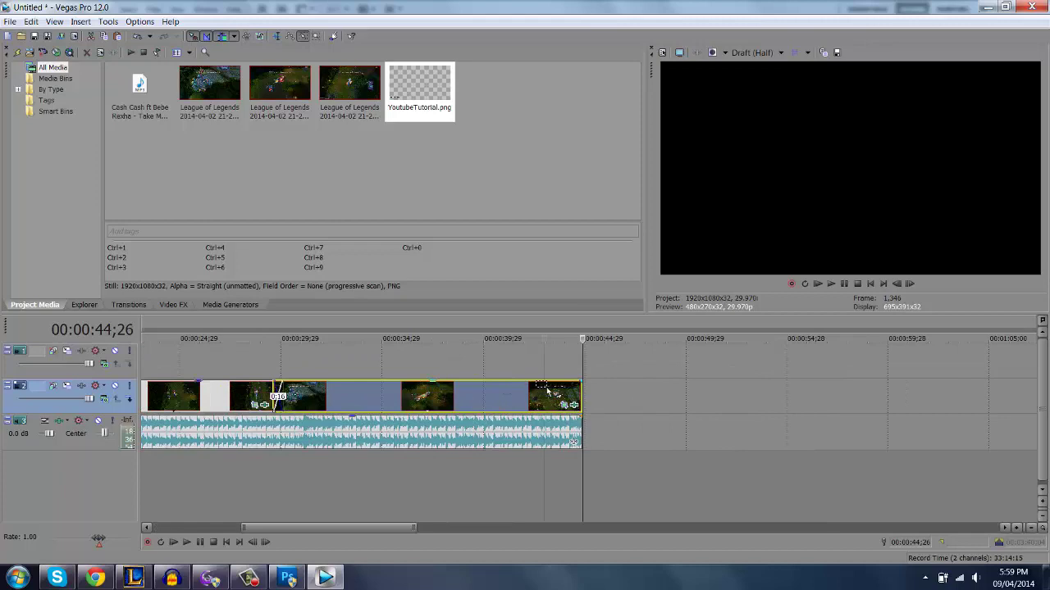
{"action": "left_click", "coordinate": [544, 370]}
{"action": "key", "text": "space"}
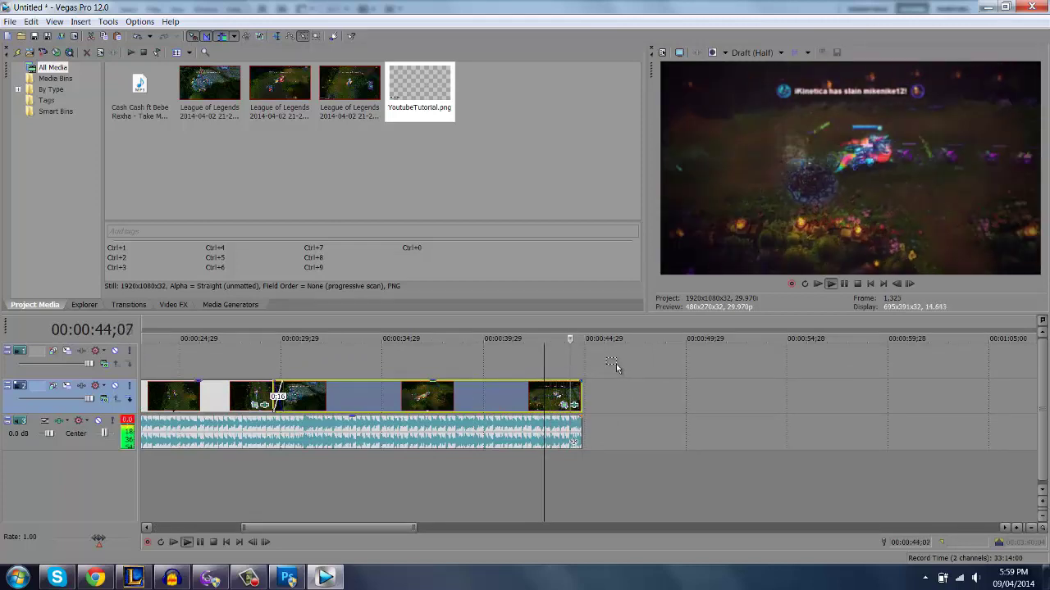
{"action": "key", "text": "space"}
{"action": "left_click", "coordinate": [402, 365]}
{"action": "scroll", "coordinate": [312, 361], "scroll_direction": "down", "scroll_amount": 4}
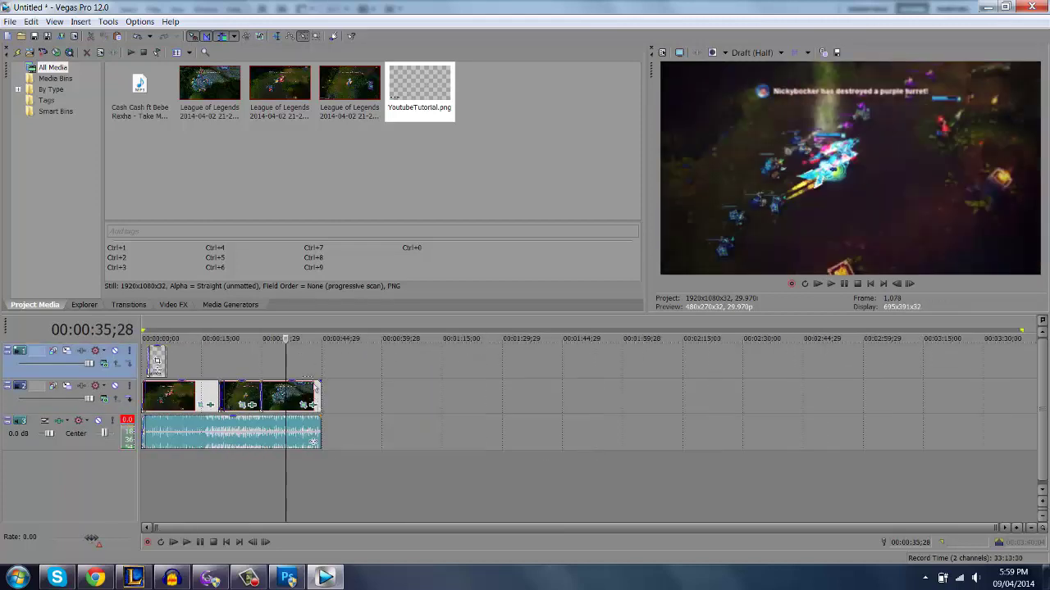
{"action": "left_click", "coordinate": [181, 400]}
{"action": "key", "text": "space"}
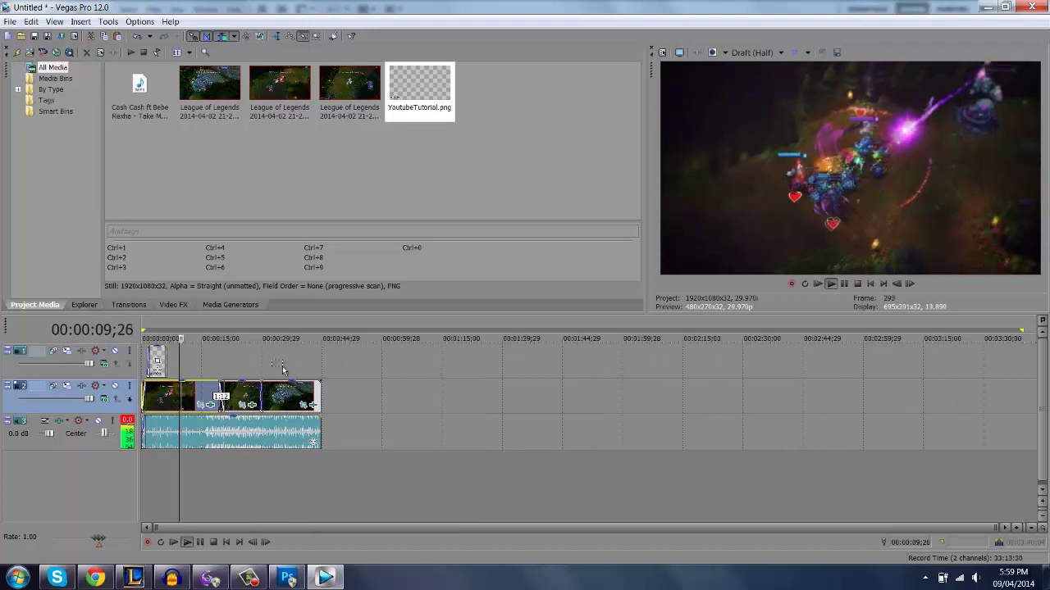
{"action": "key", "text": "space"}
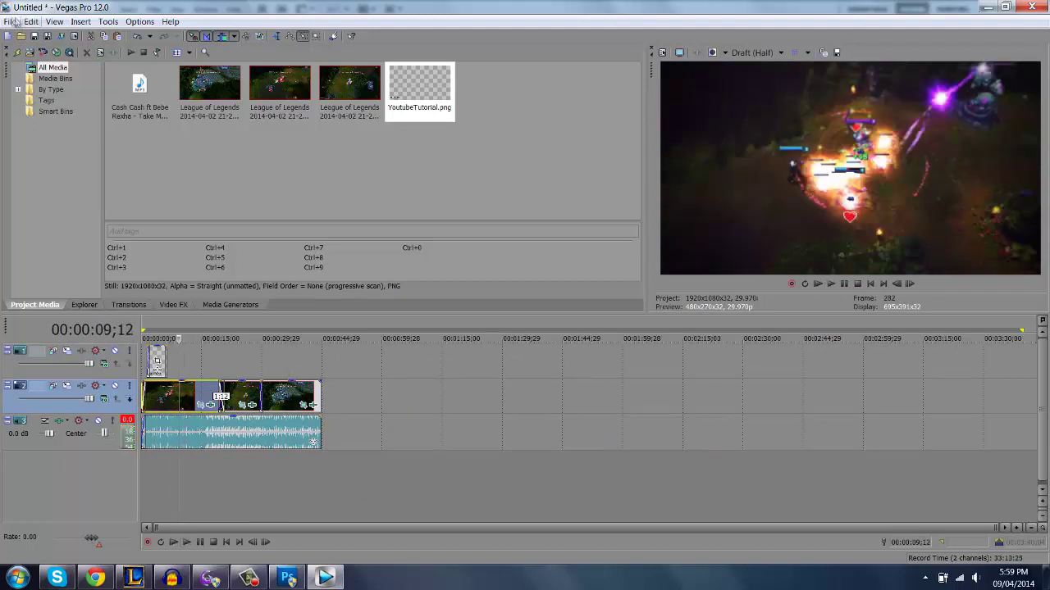
Step: Open the render settings and choose the Internet HD 720p template under MainConcept AVC/AAC
{"action": "left_click", "coordinate": [11, 21]}
{"action": "left_click", "coordinate": [32, 118]}
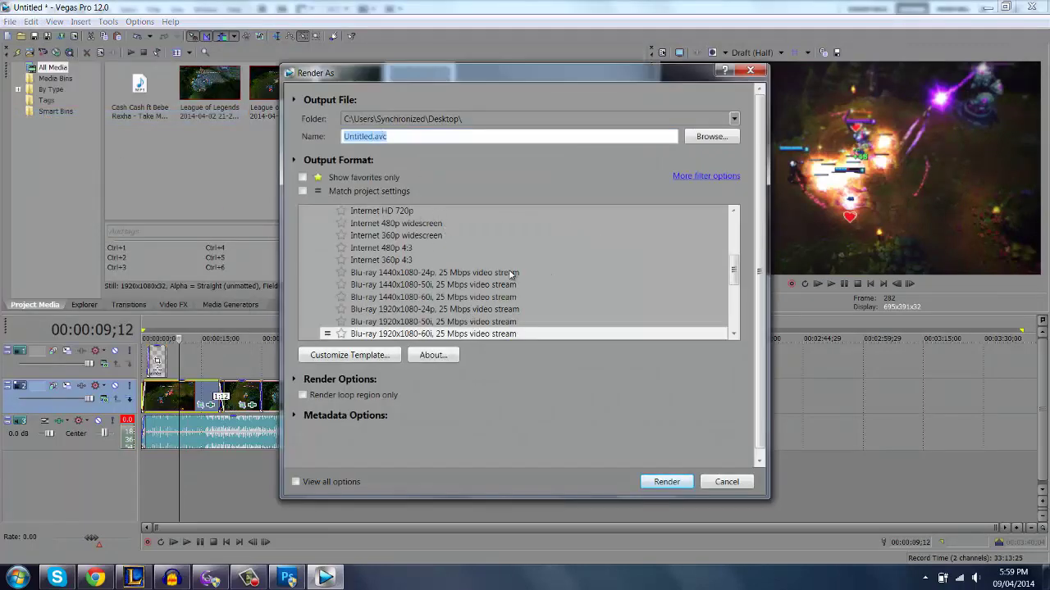
{"action": "scroll", "coordinate": [505, 279], "scroll_direction": "up", "scroll_amount": 8}
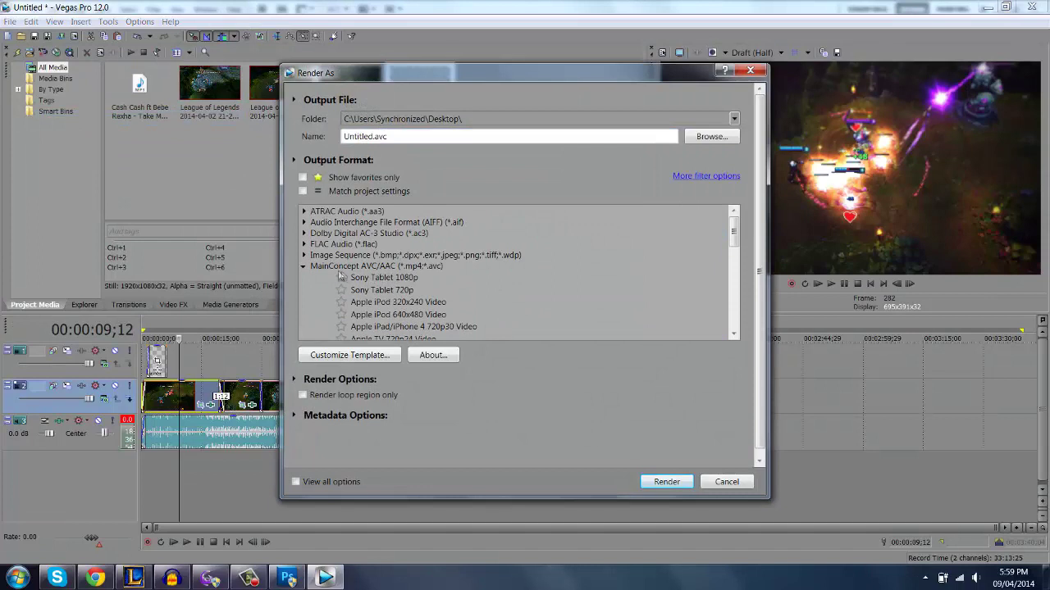
{"action": "left_click", "coordinate": [305, 267]}
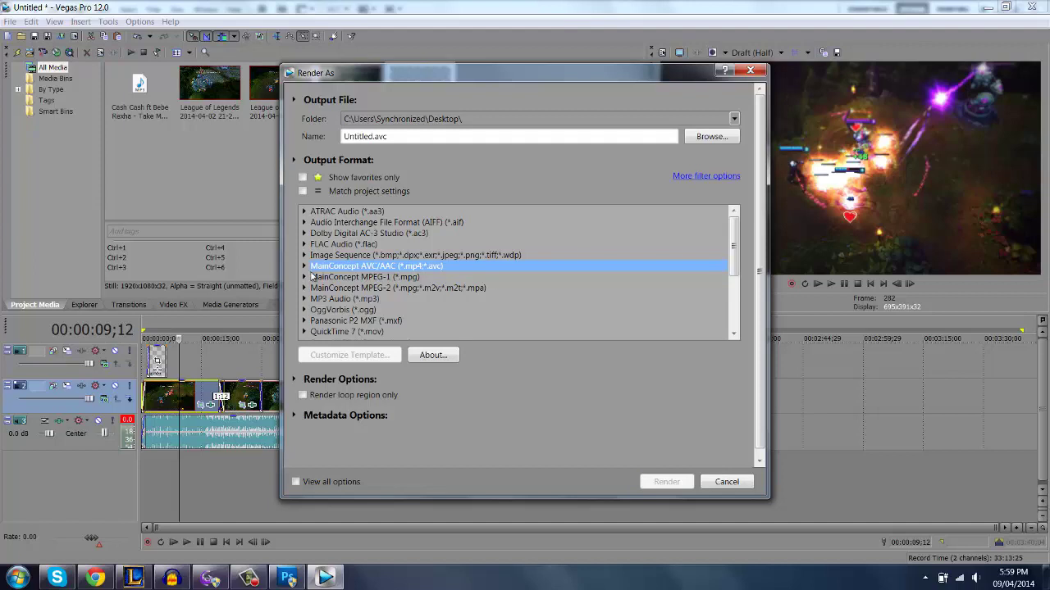
{"action": "left_click", "coordinate": [306, 269]}
{"action": "scroll", "coordinate": [385, 263], "scroll_direction": "down", "scroll_amount": 2}
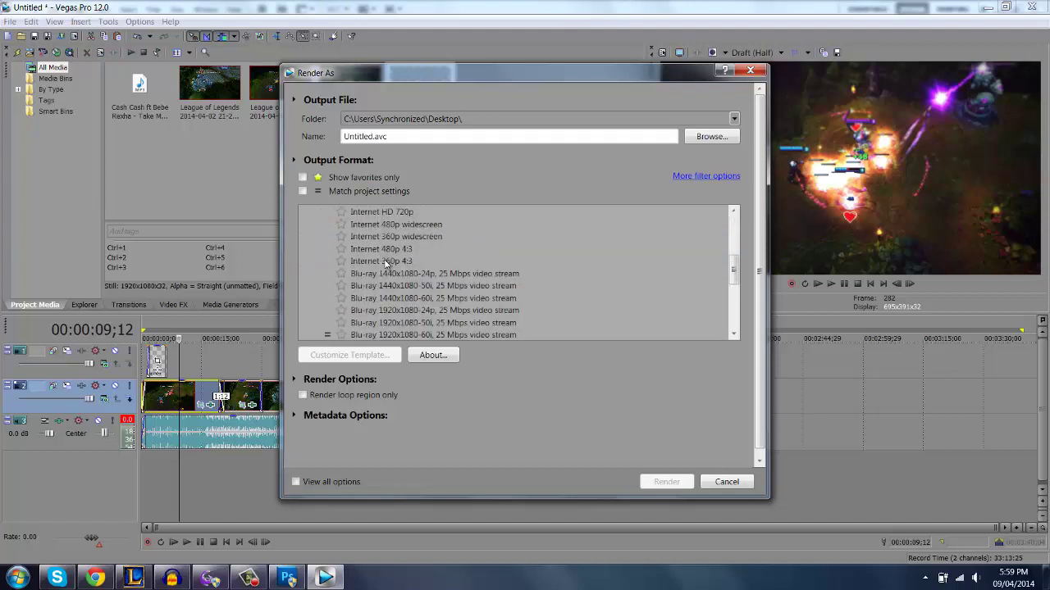
{"action": "scroll", "coordinate": [435, 243], "scroll_direction": "up", "scroll_amount": 3}
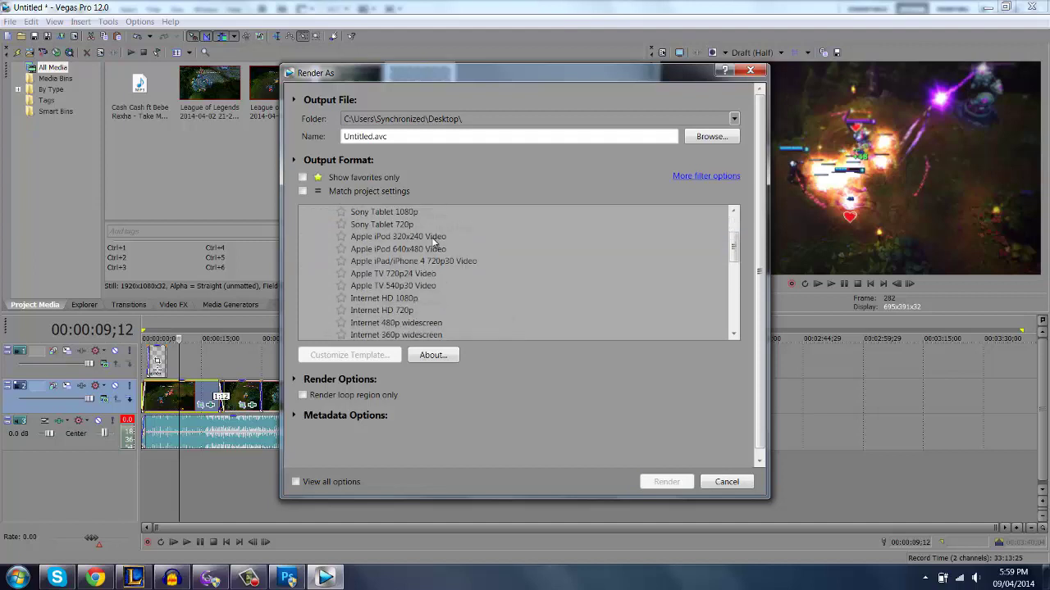
{"action": "left_click", "coordinate": [415, 313]}
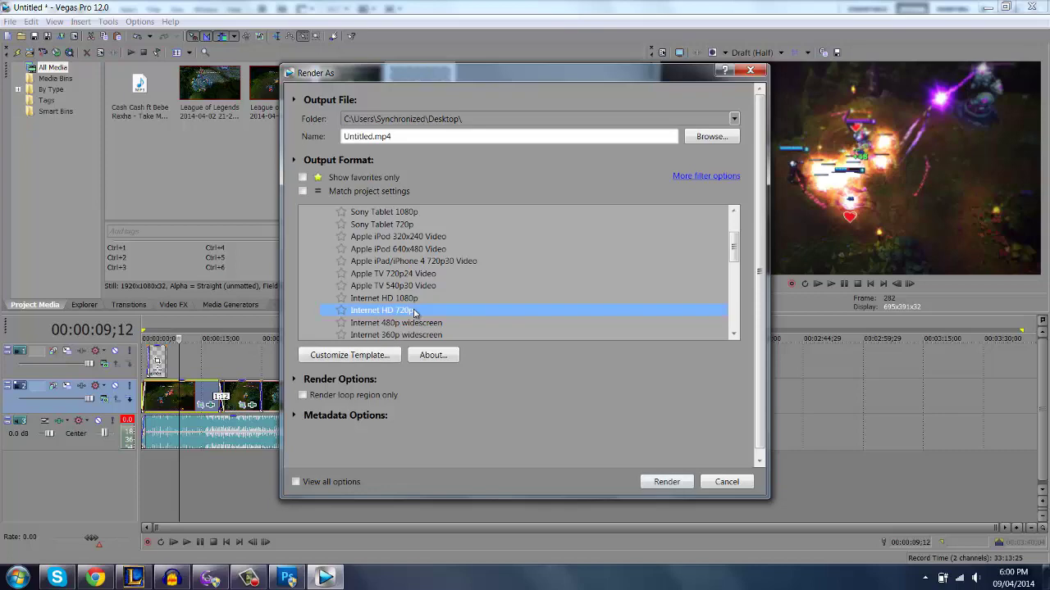
Step: Examine the Internet HD 720p template's custom settings and its video rendering quality options, leaving them unsaved
{"action": "left_click", "coordinate": [369, 355]}
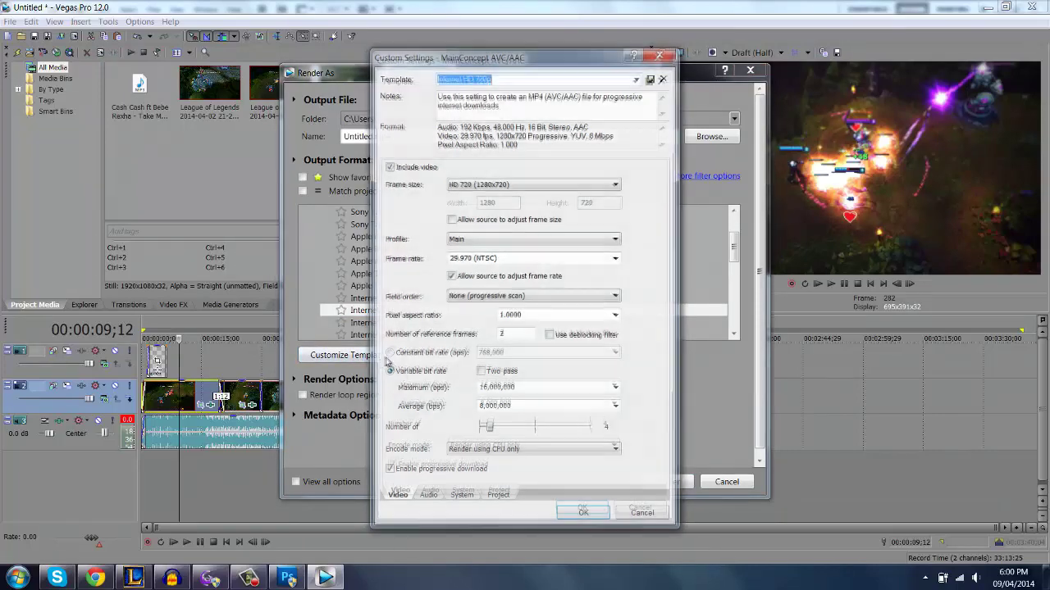
{"action": "left_click", "coordinate": [492, 497]}
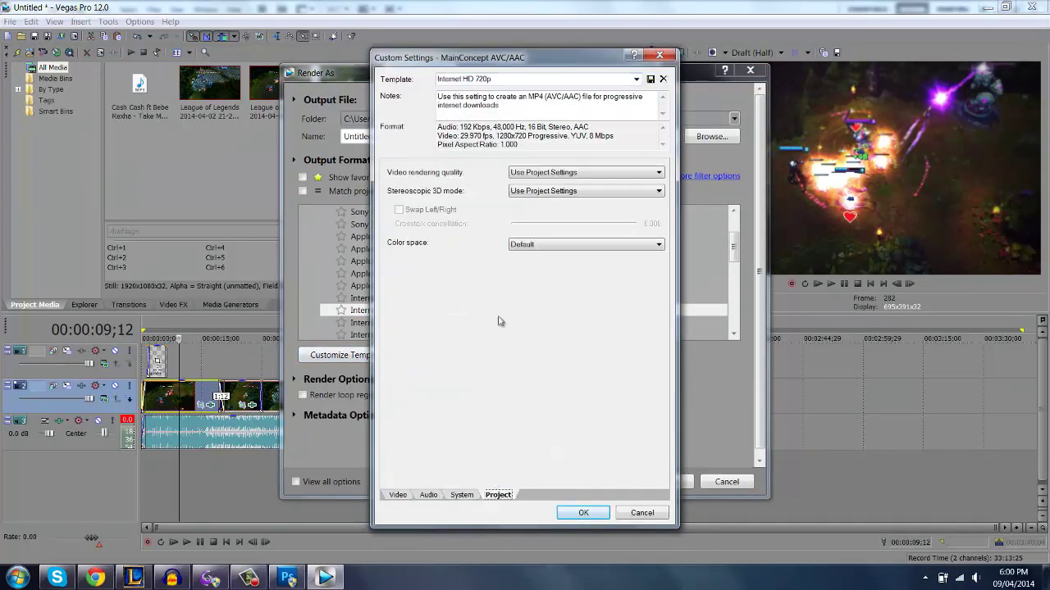
{"action": "left_click", "coordinate": [533, 173]}
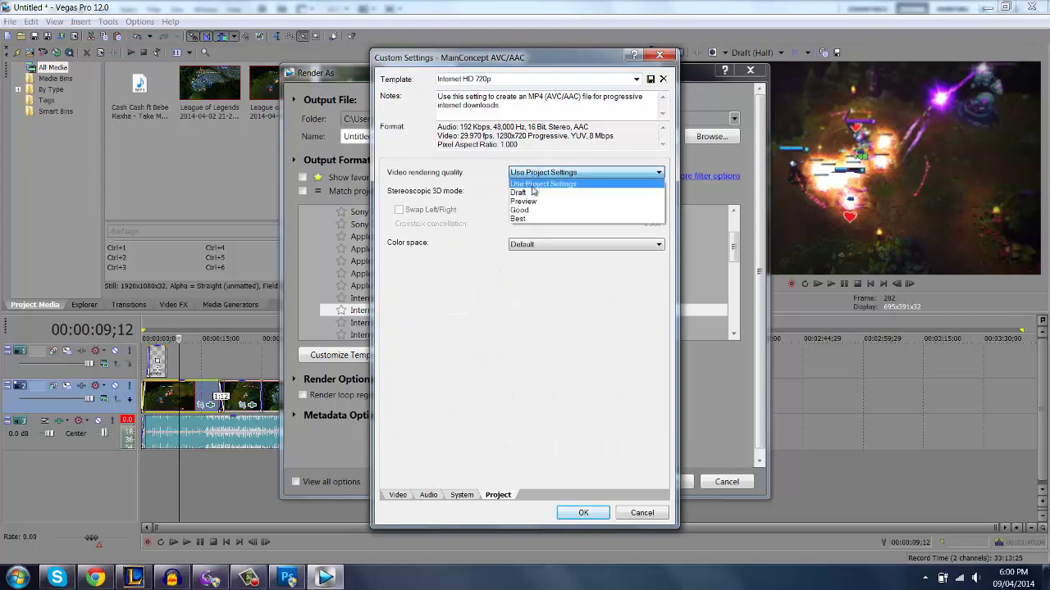
{"action": "left_click", "coordinate": [618, 421]}
{"action": "left_click", "coordinate": [629, 515]}
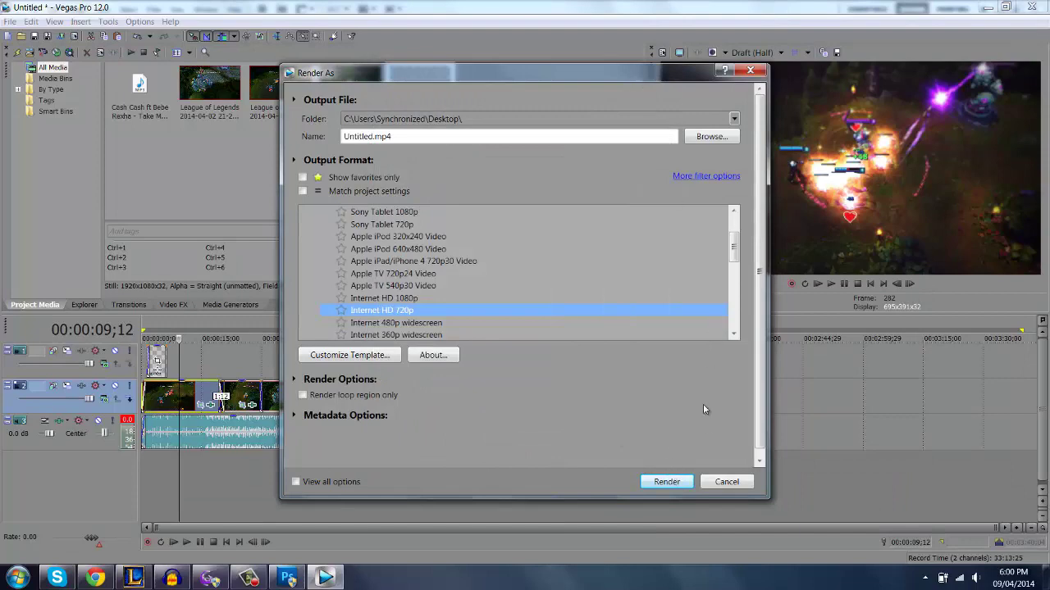
Step: Start rendering the montage as Untitled.mp4 on the Desktop, then cancel the render
{"action": "left_click", "coordinate": [679, 487]}
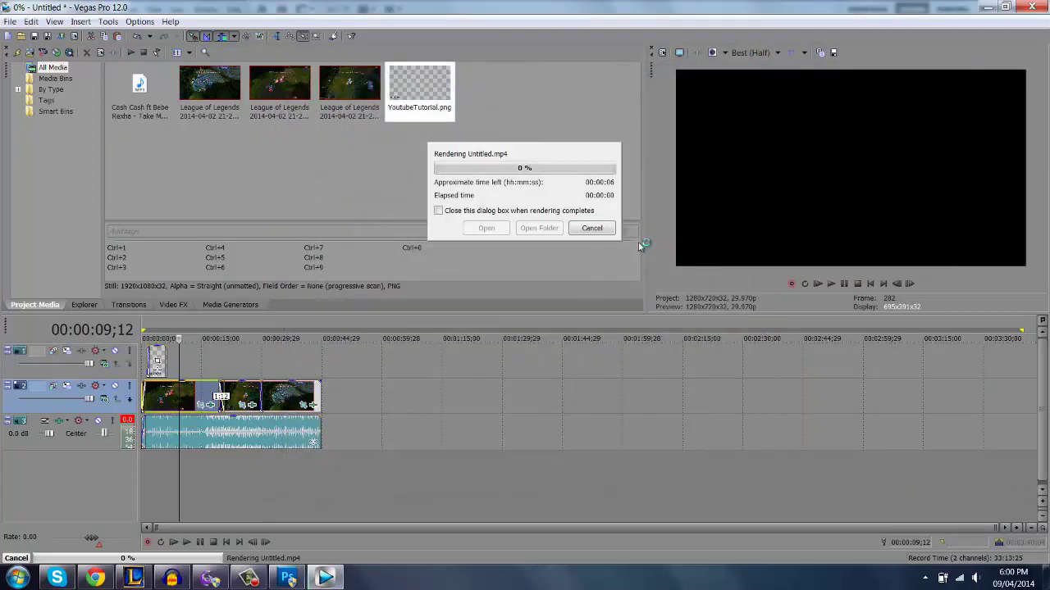
{"action": "left_click", "coordinate": [592, 228]}
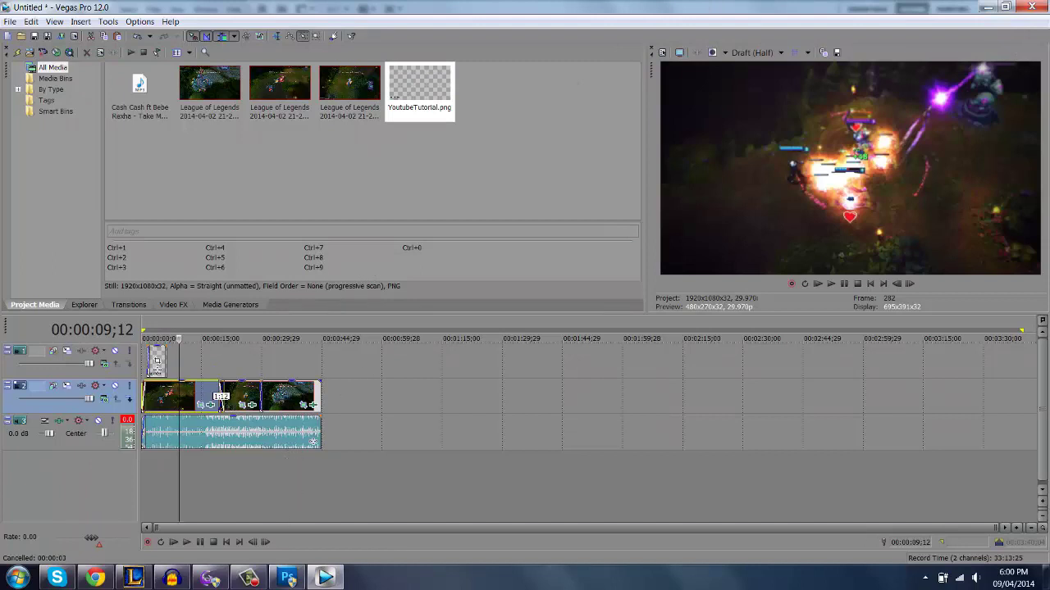
Step: Shorten the timeline's loop region by moving its end point back toward the gameplay clips
{"action": "left_click", "coordinate": [248, 579]}
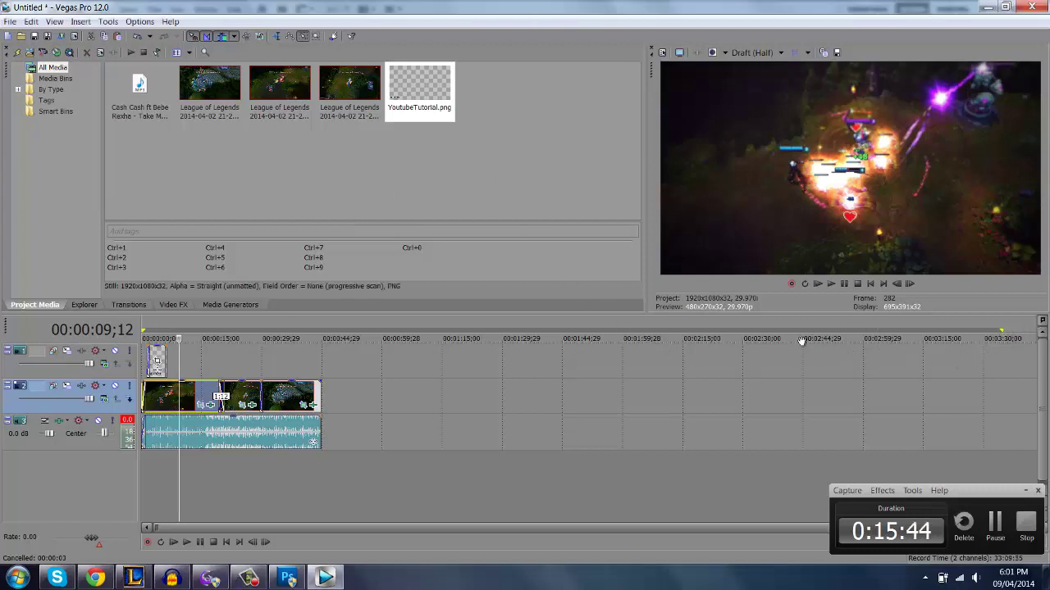
{"action": "left_click_drag", "start_coordinate": [1001, 332], "coordinate": [215, 336]}
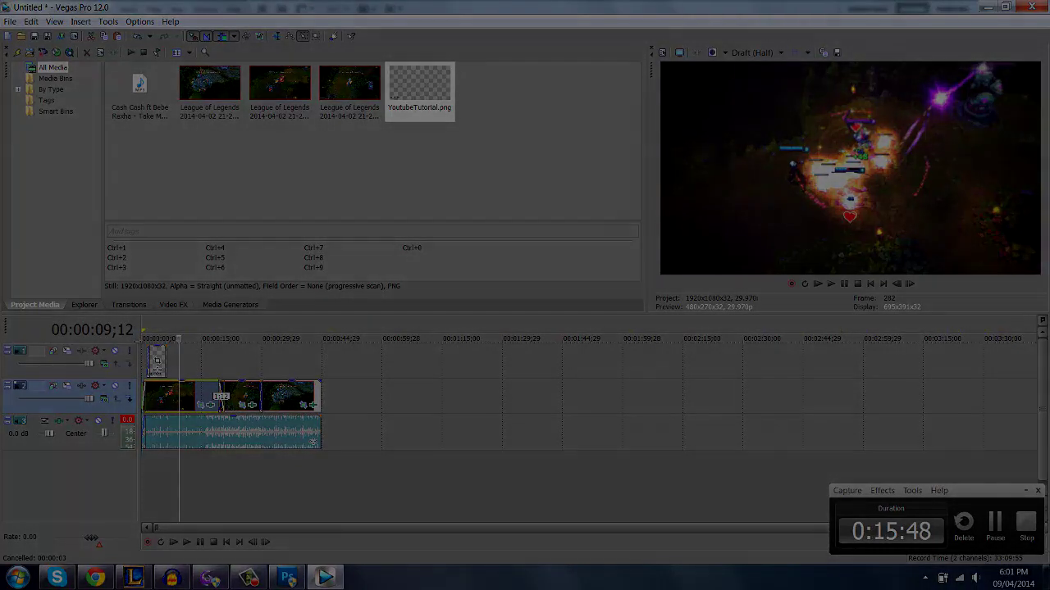